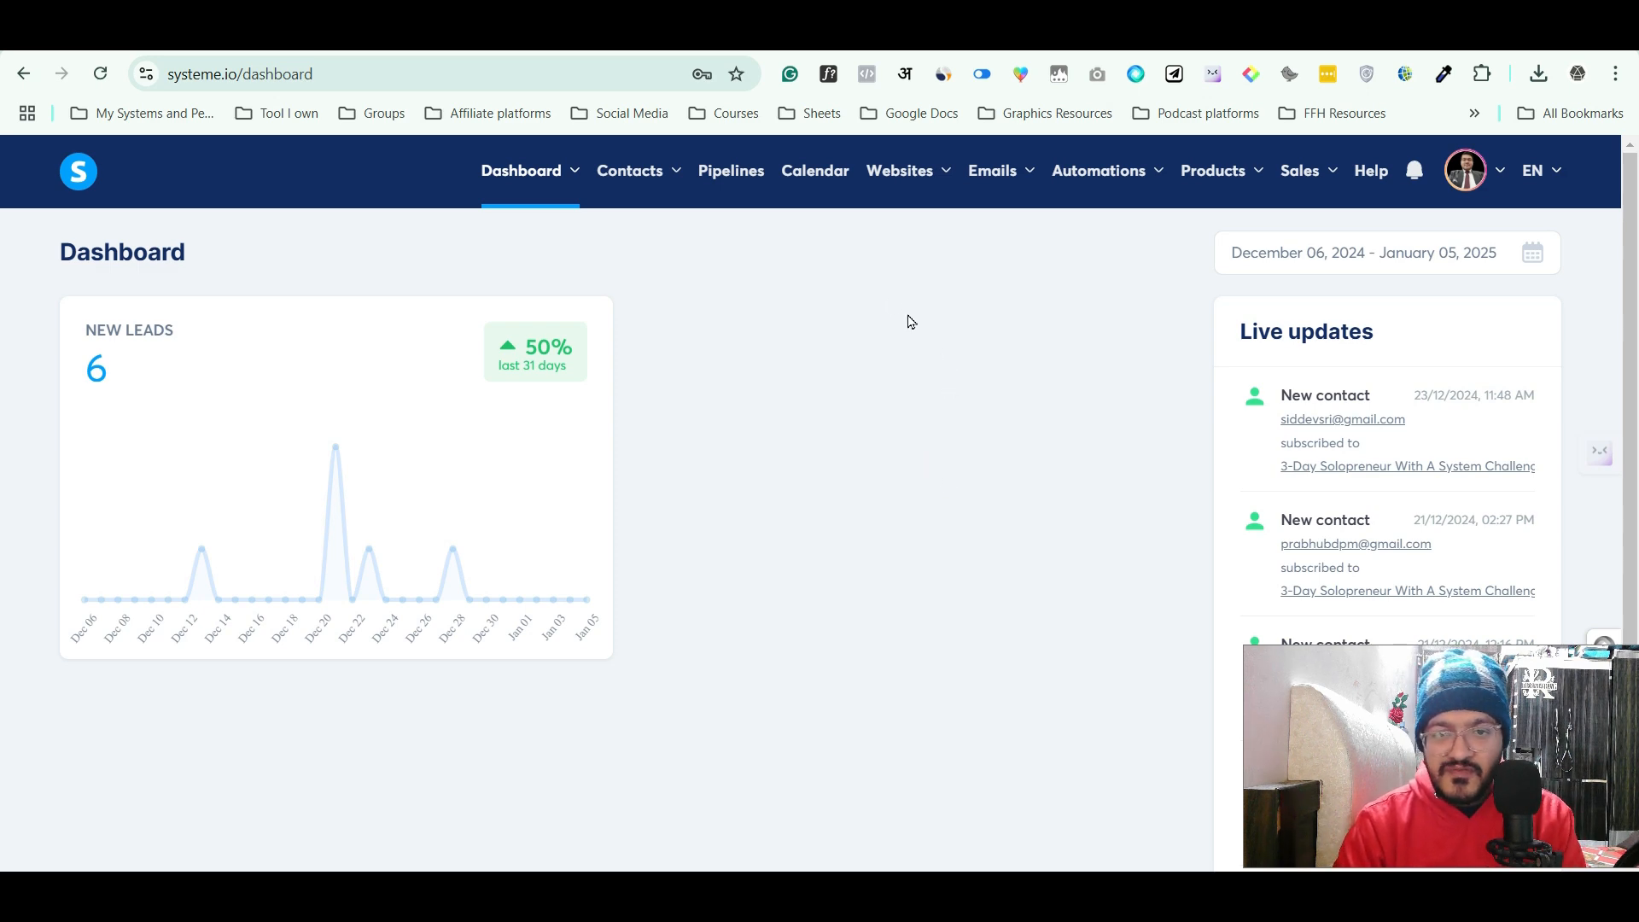
# Open the [SHARE] Affiliate Funnel from the list of sales funnels
pyautogui.moveTo(920, 183)
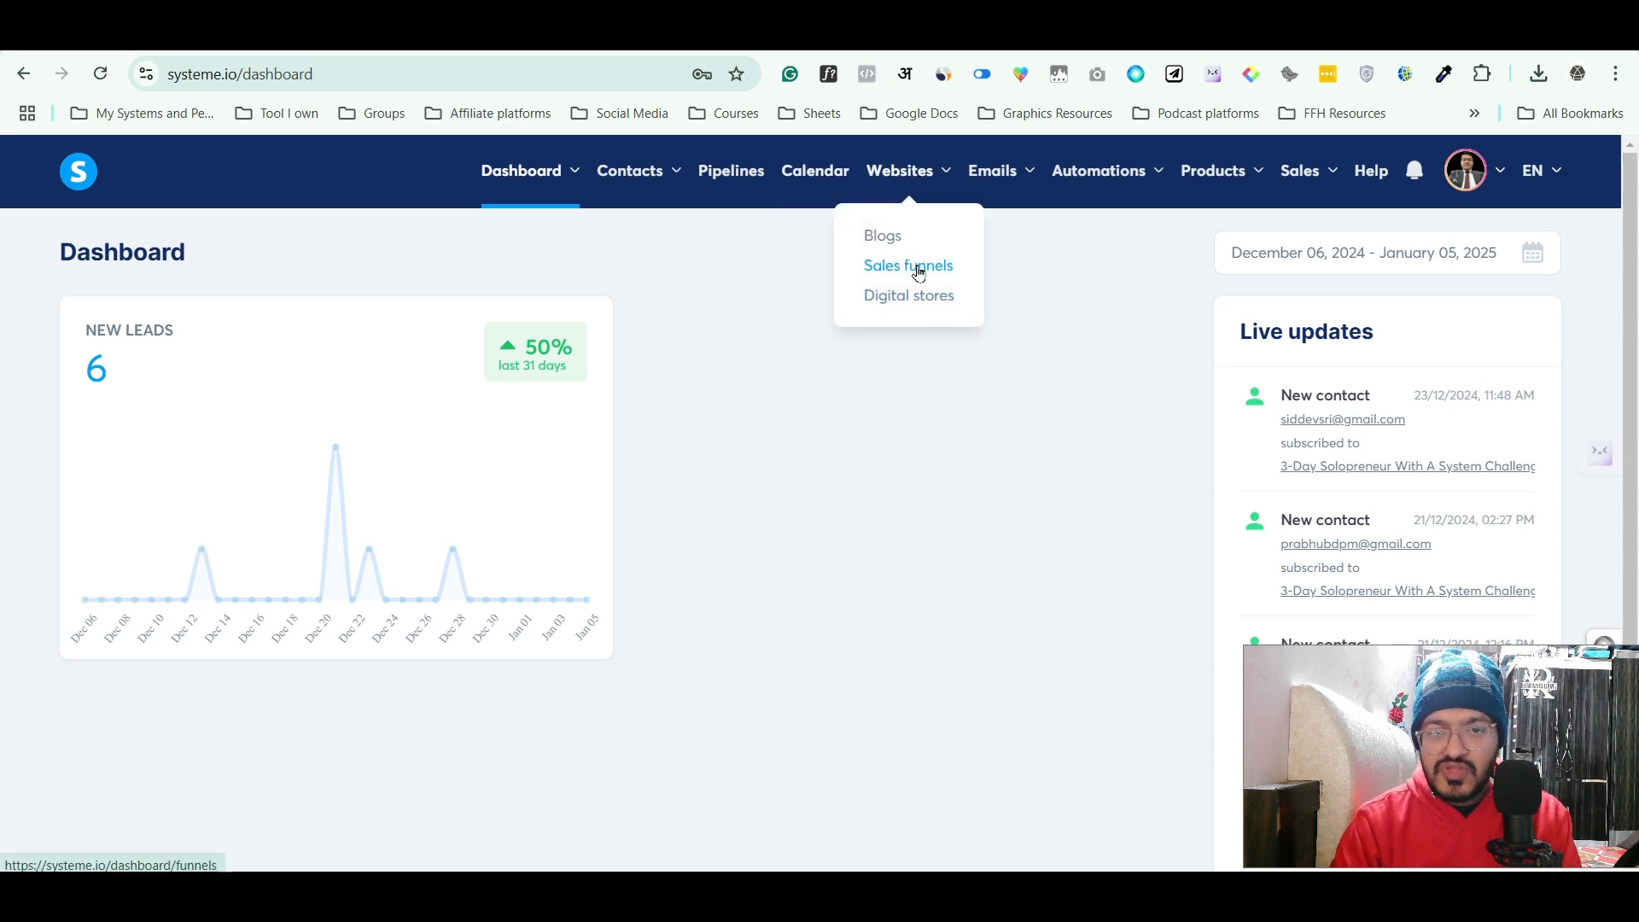
pyautogui.click(915, 266)
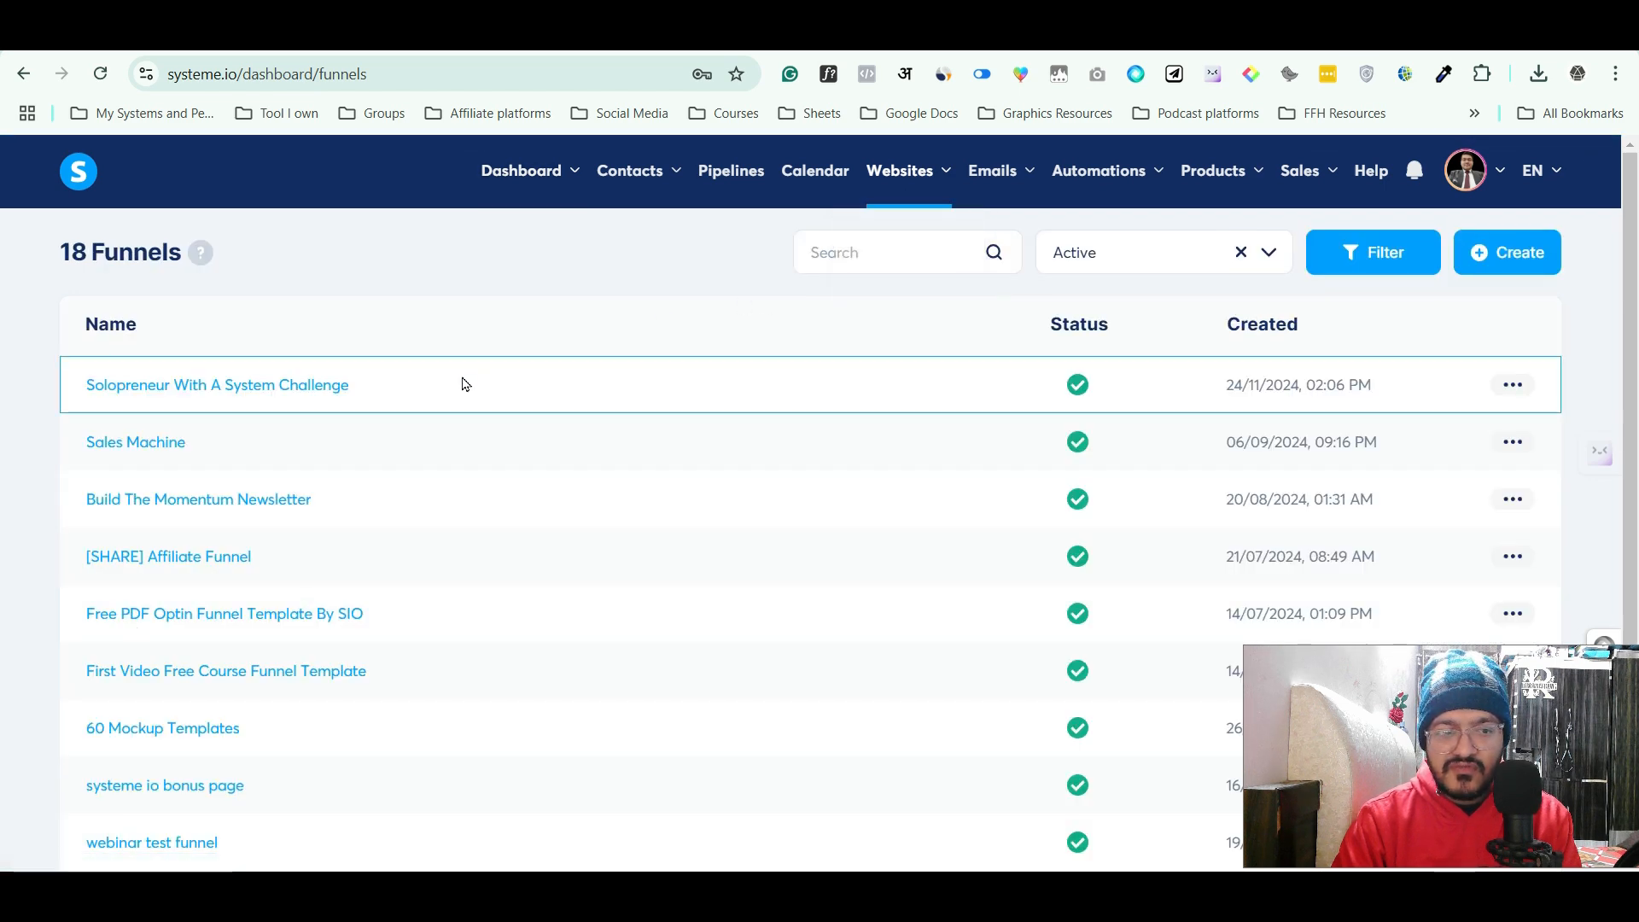
pyautogui.scroll(-2, 461, 381)
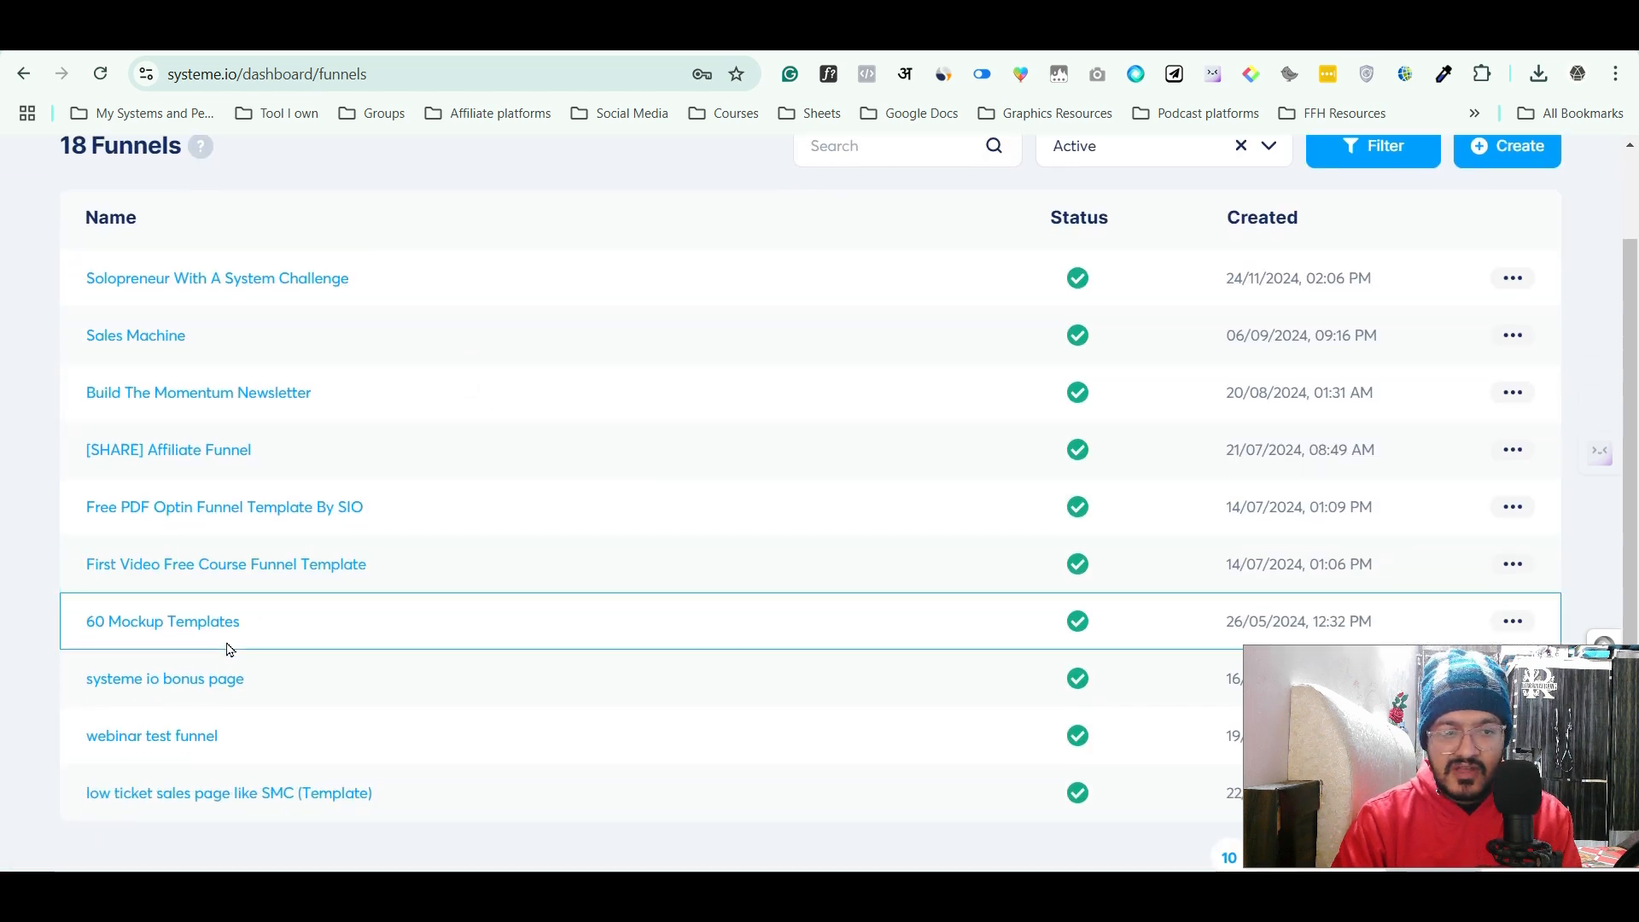
pyautogui.click(220, 456)
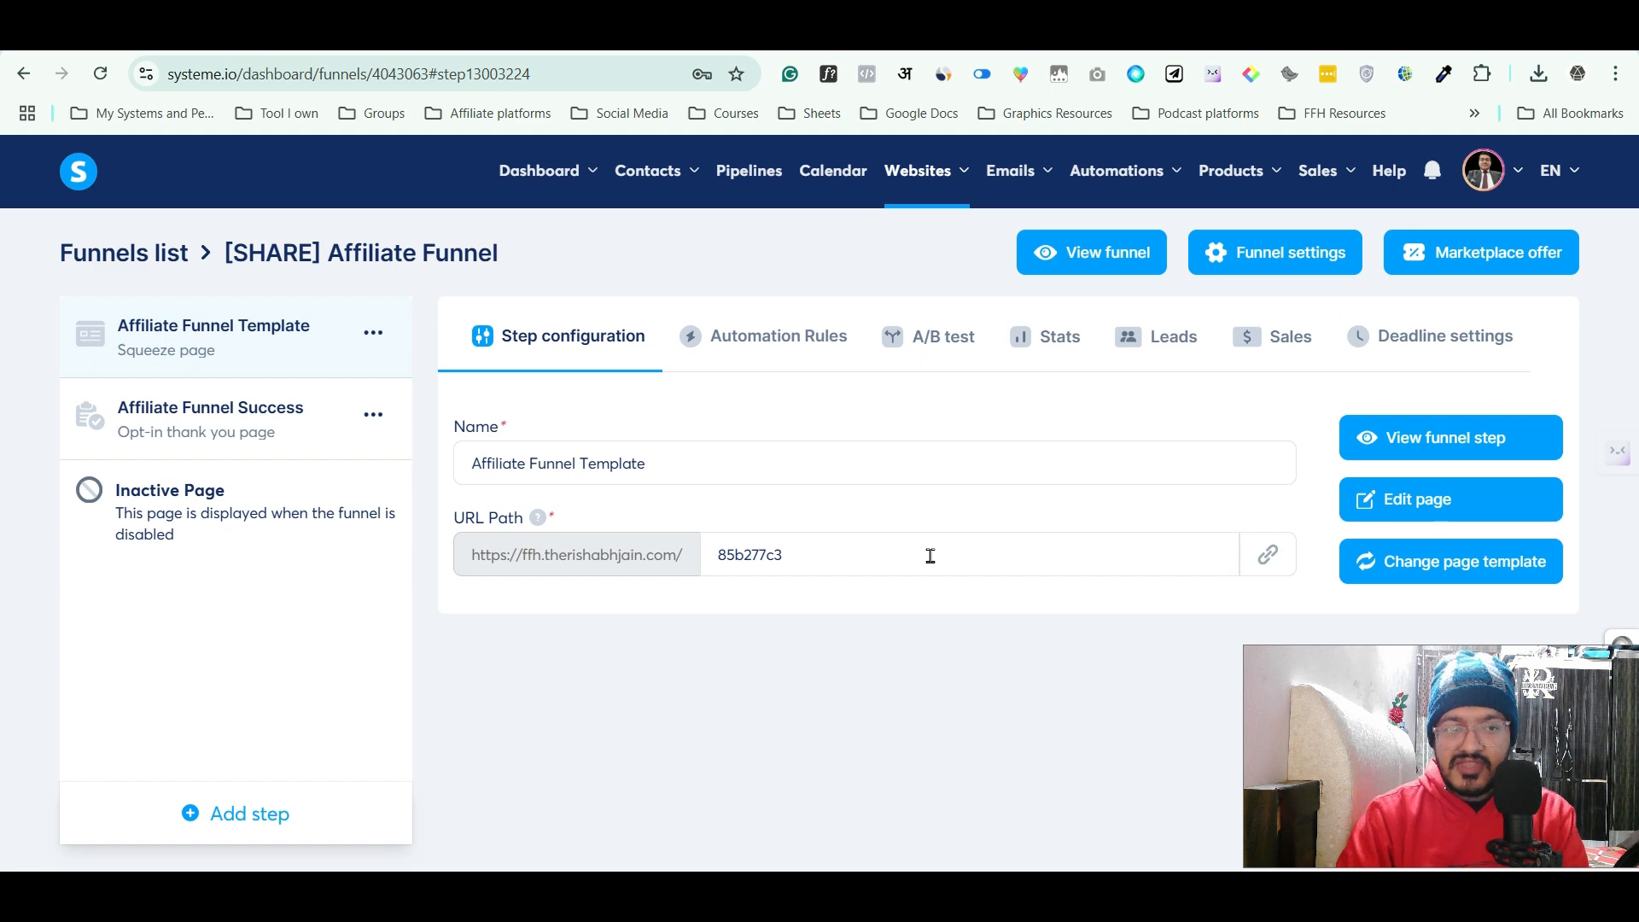
# Start a new automation rule for the Affiliate Funnel Template step with the Funnel step form subscribed trigger
pyautogui.click(793, 358)
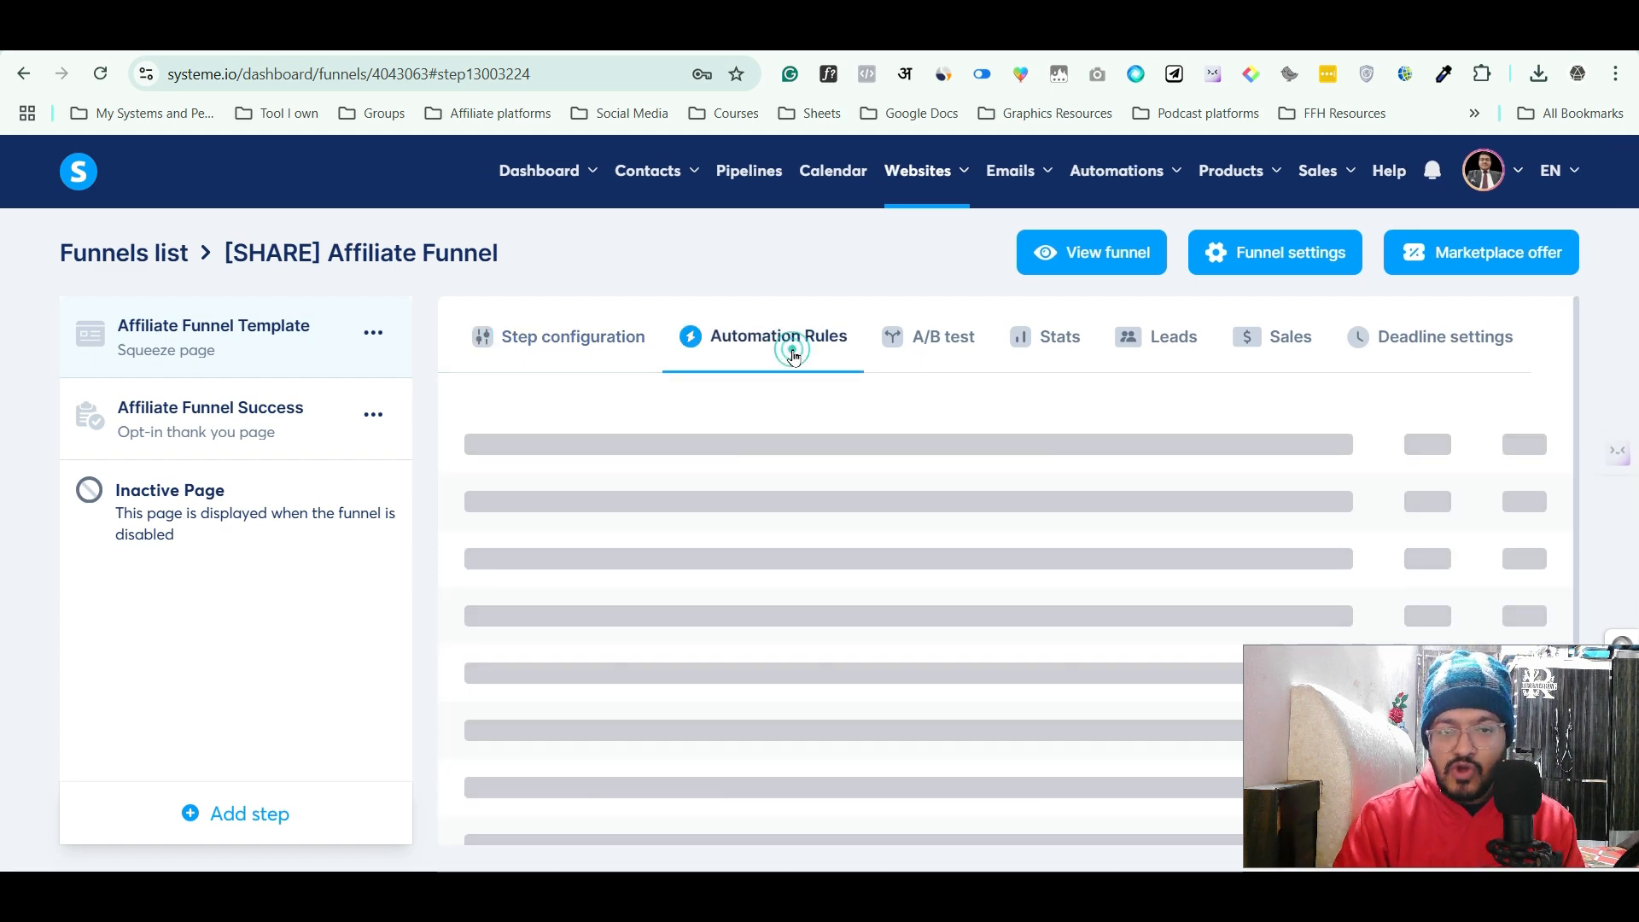
pyautogui.scroll(-2, 769, 578)
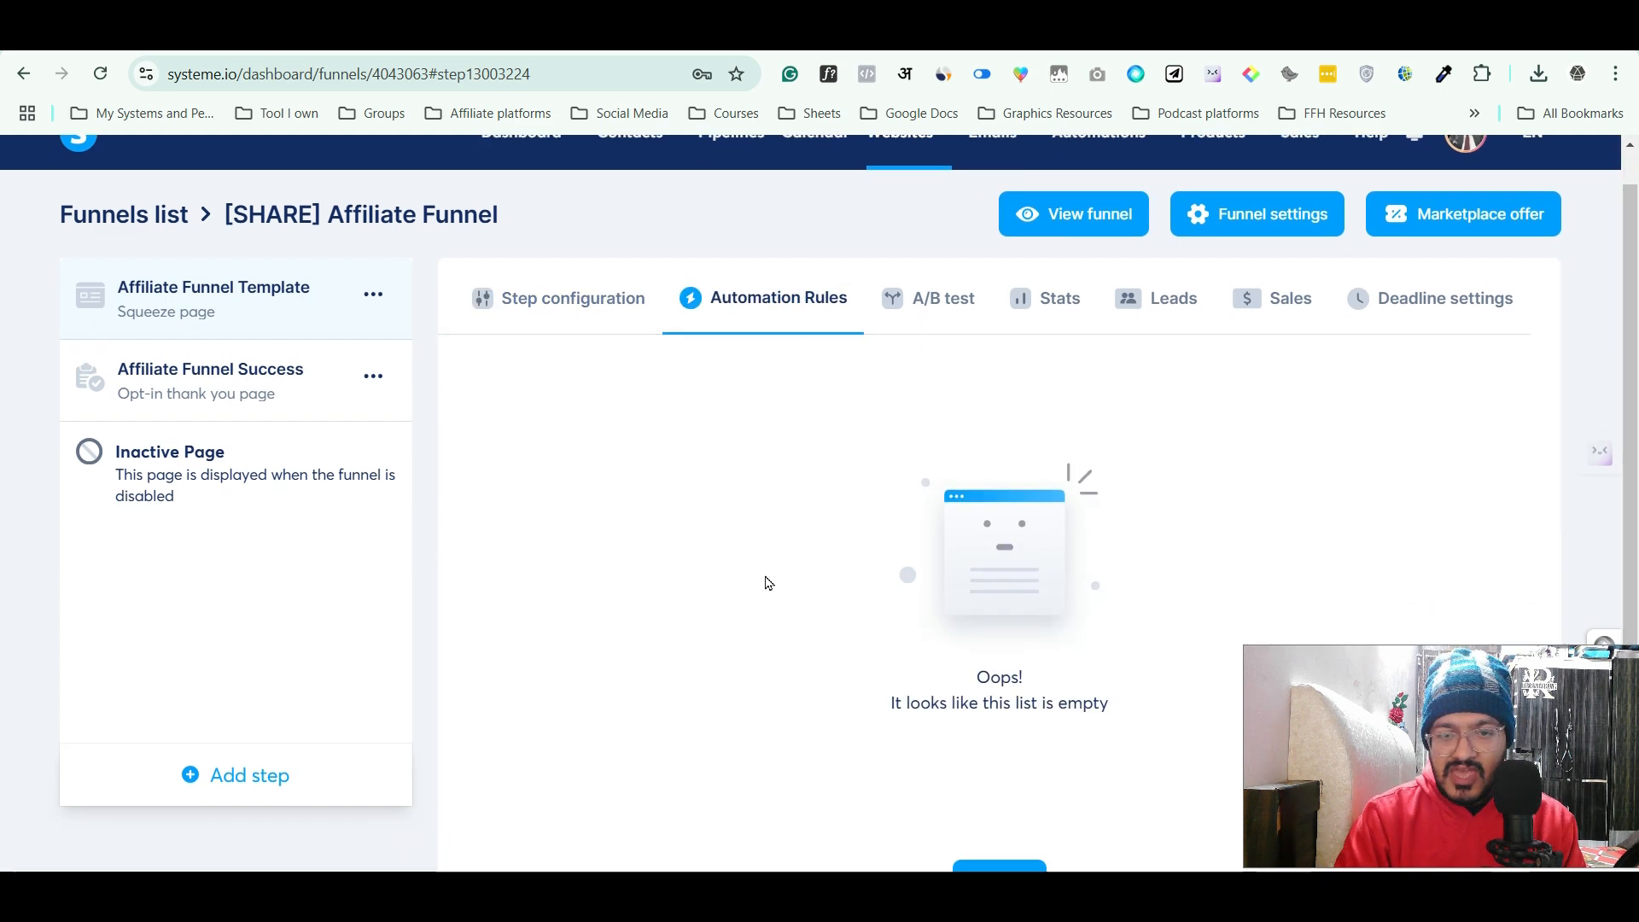
pyautogui.click(1000, 812)
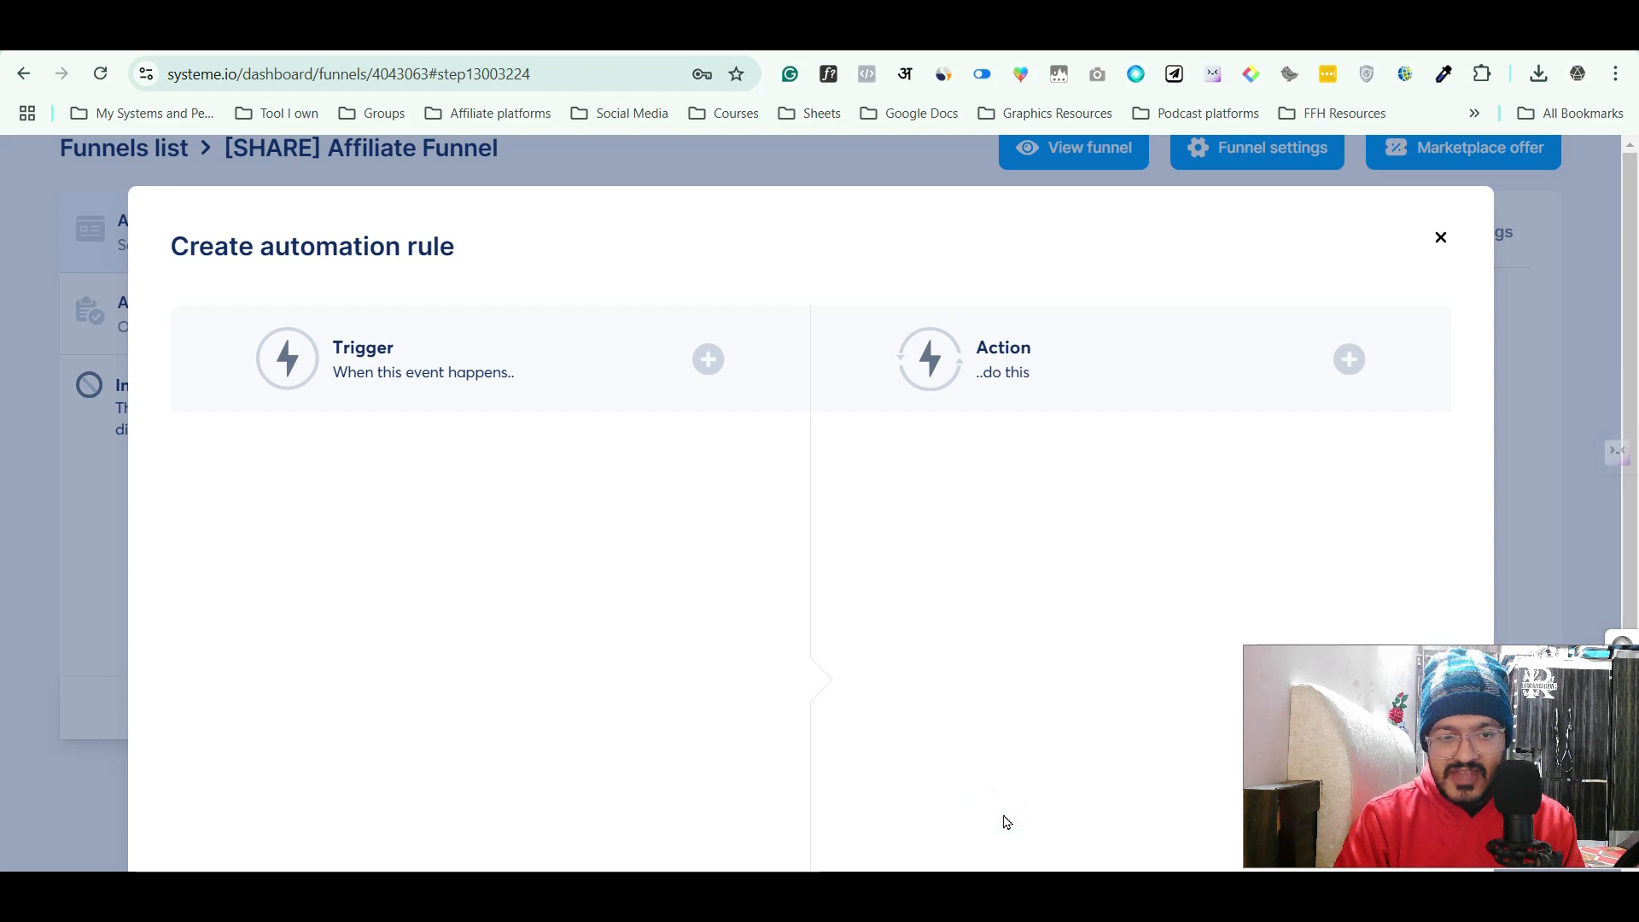
pyautogui.click(708, 358)
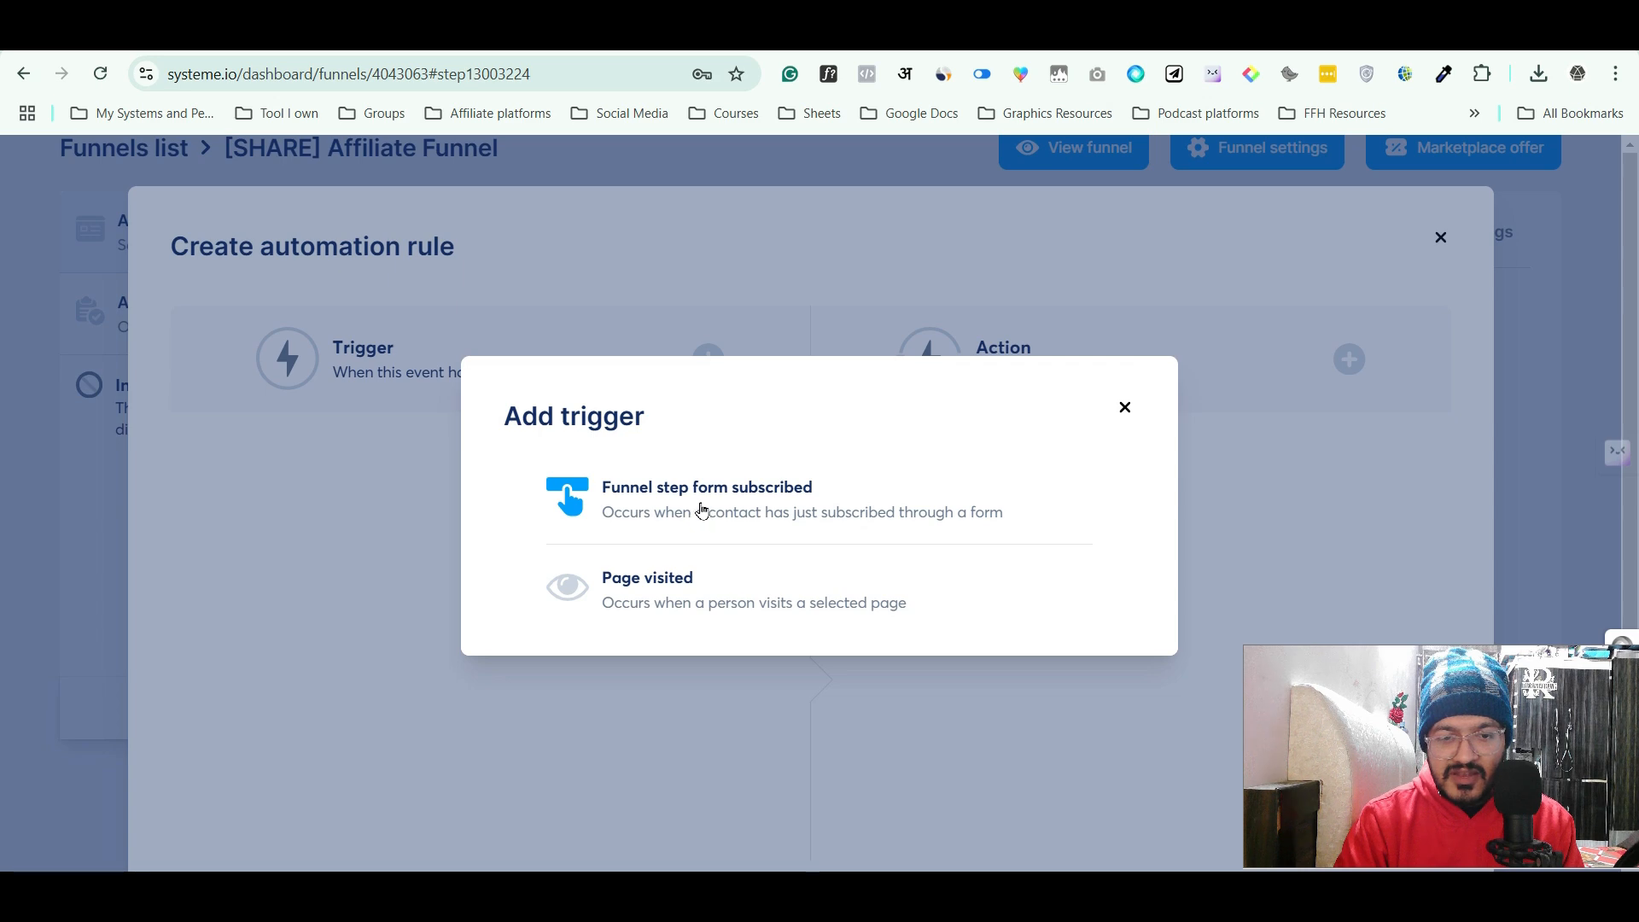
pyautogui.click(707, 511)
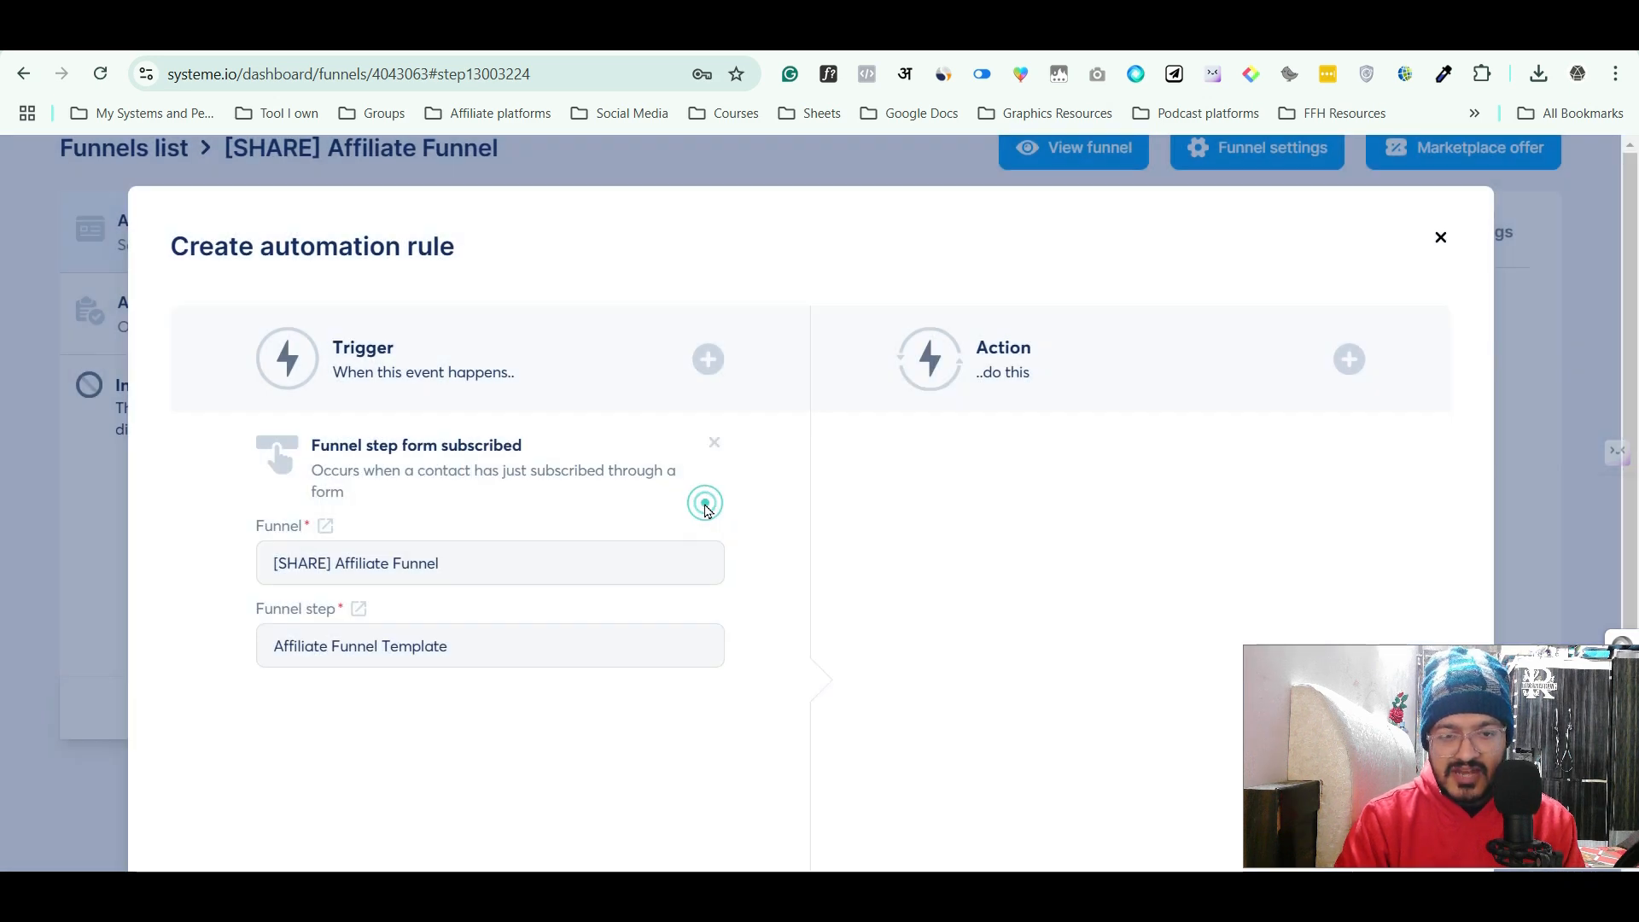
pyautogui.scroll(-1, 414, 450)
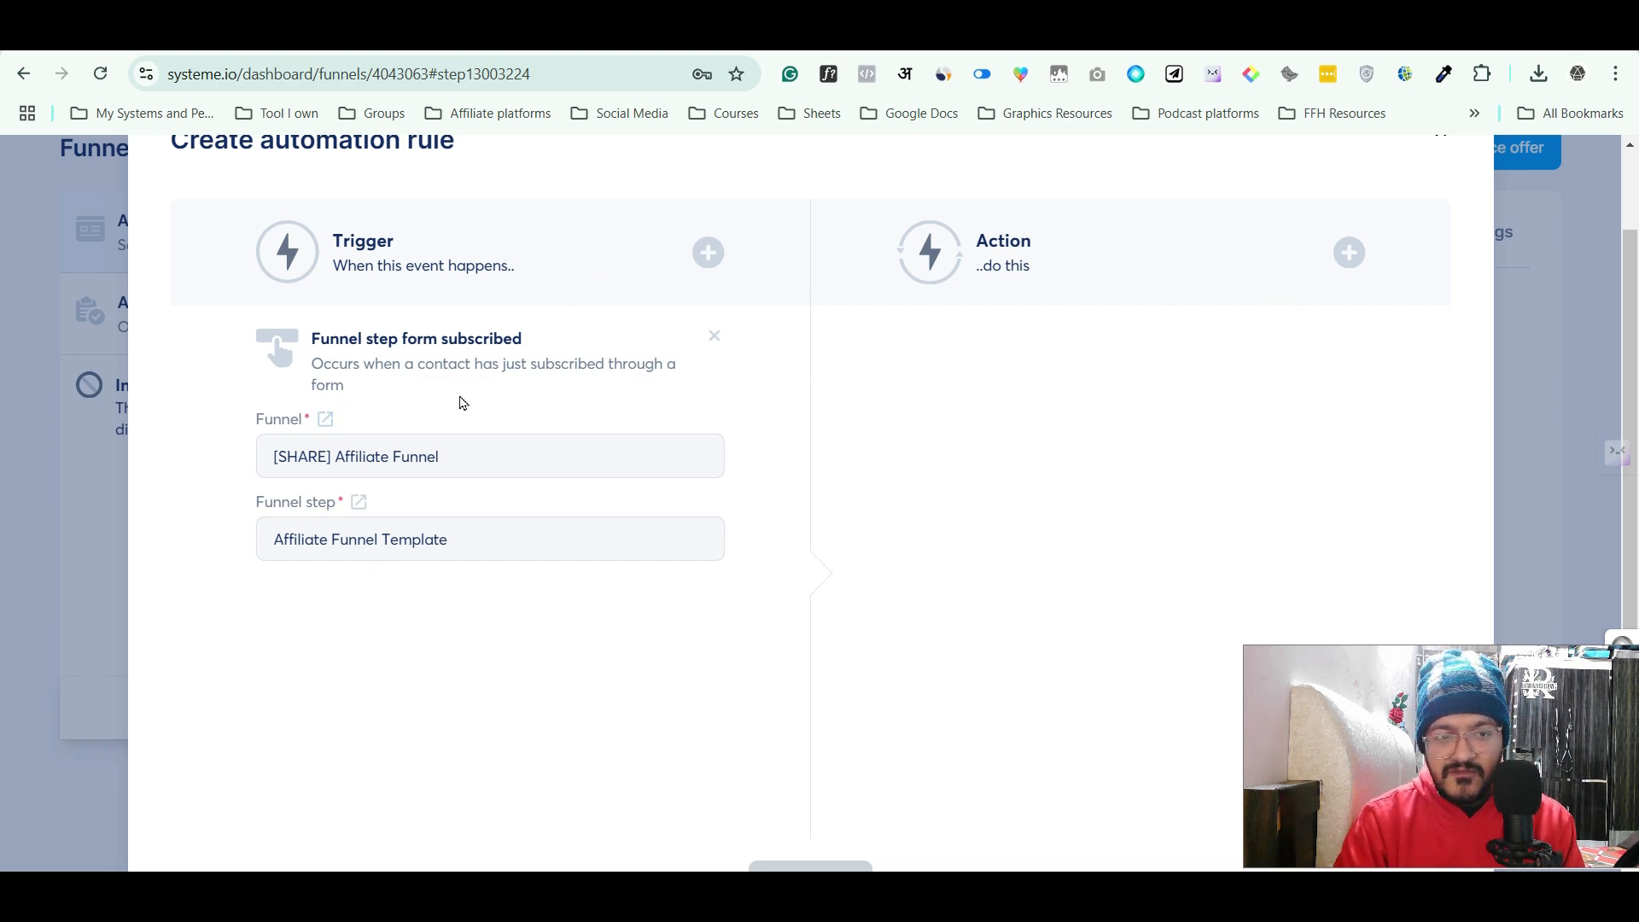
# Give the rule an Add a tag action using the "affiliate leads Accelerator Blueprint" tag and save the rule
pyautogui.click(1349, 252)
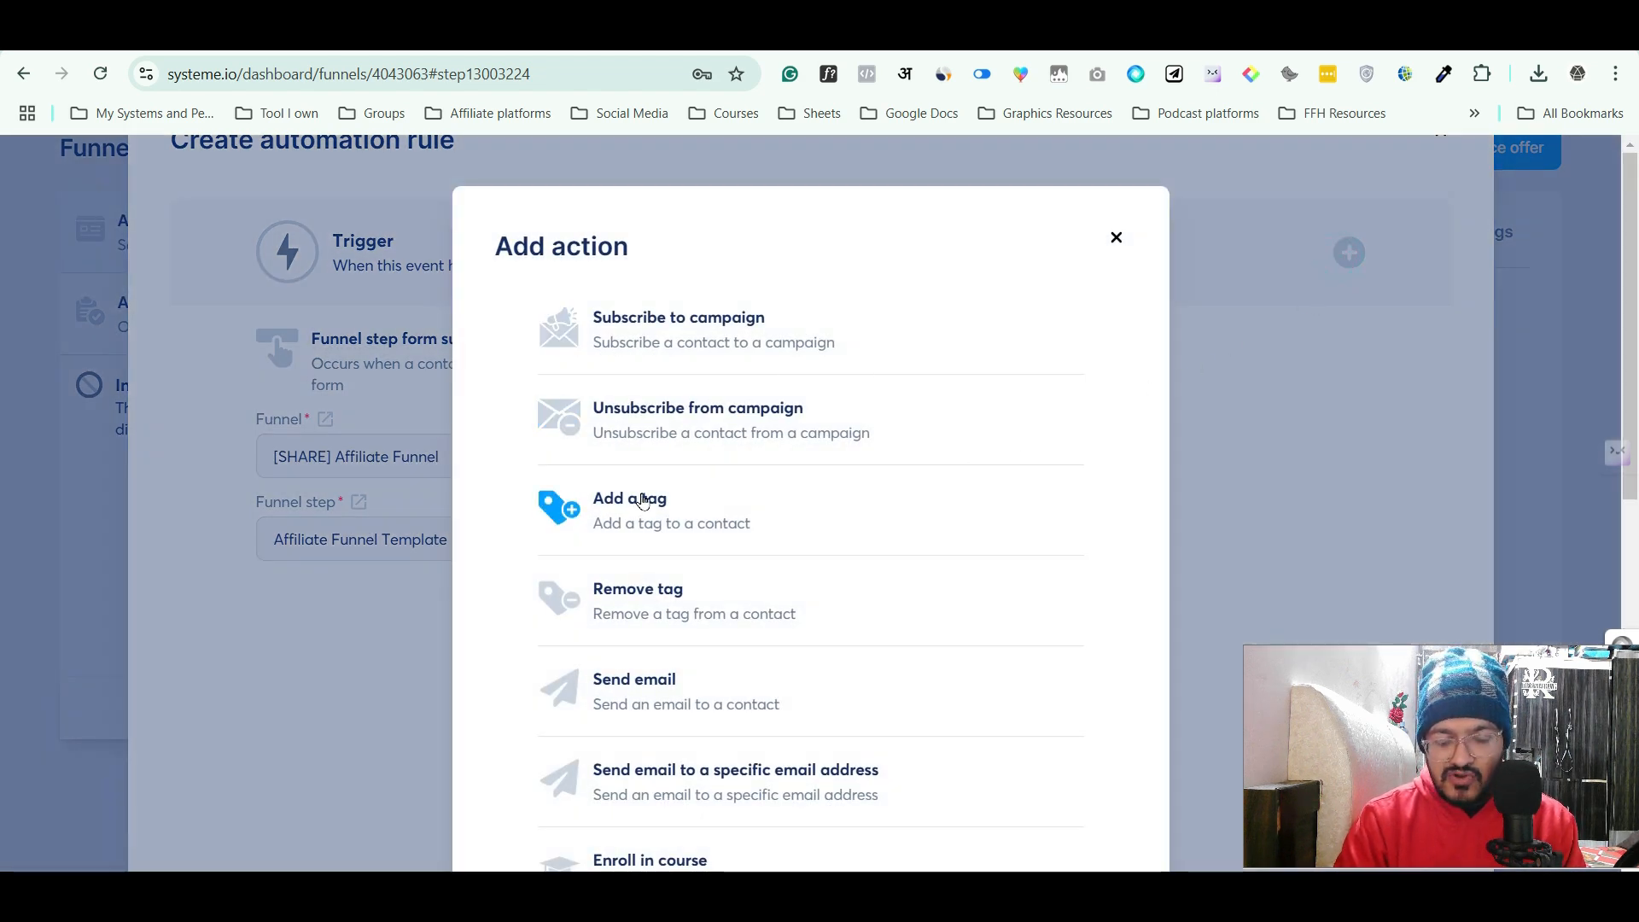
pyautogui.click(642, 501)
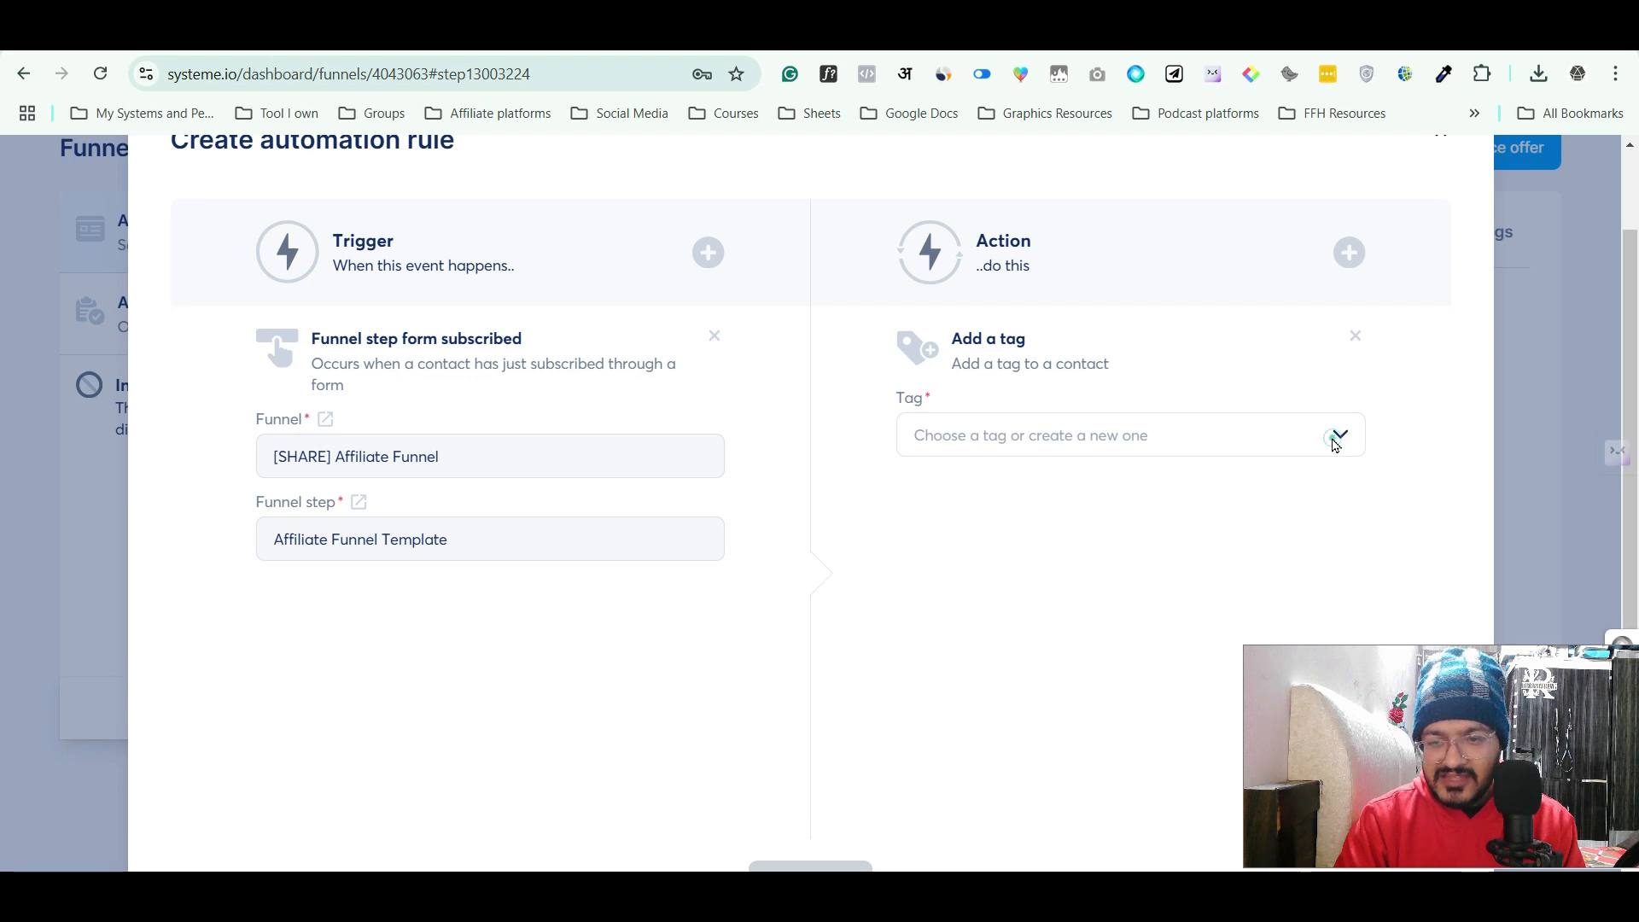
pyautogui.click(1336, 445)
pyautogui.scroll(-1, 1097, 684)
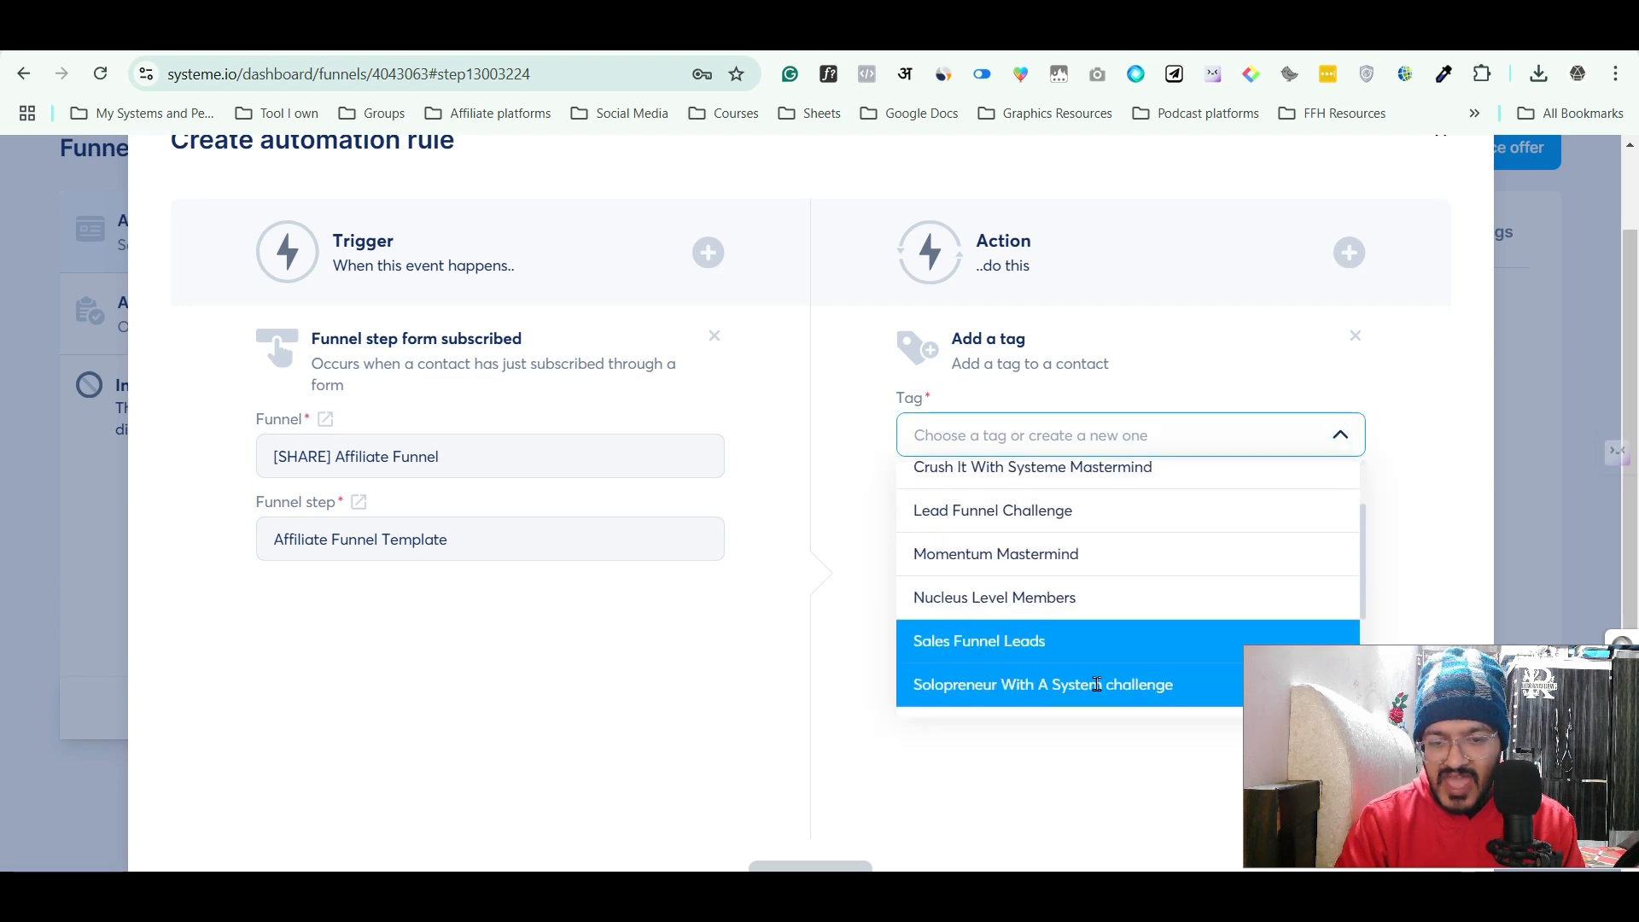
pyautogui.scroll(-1, 1097, 683)
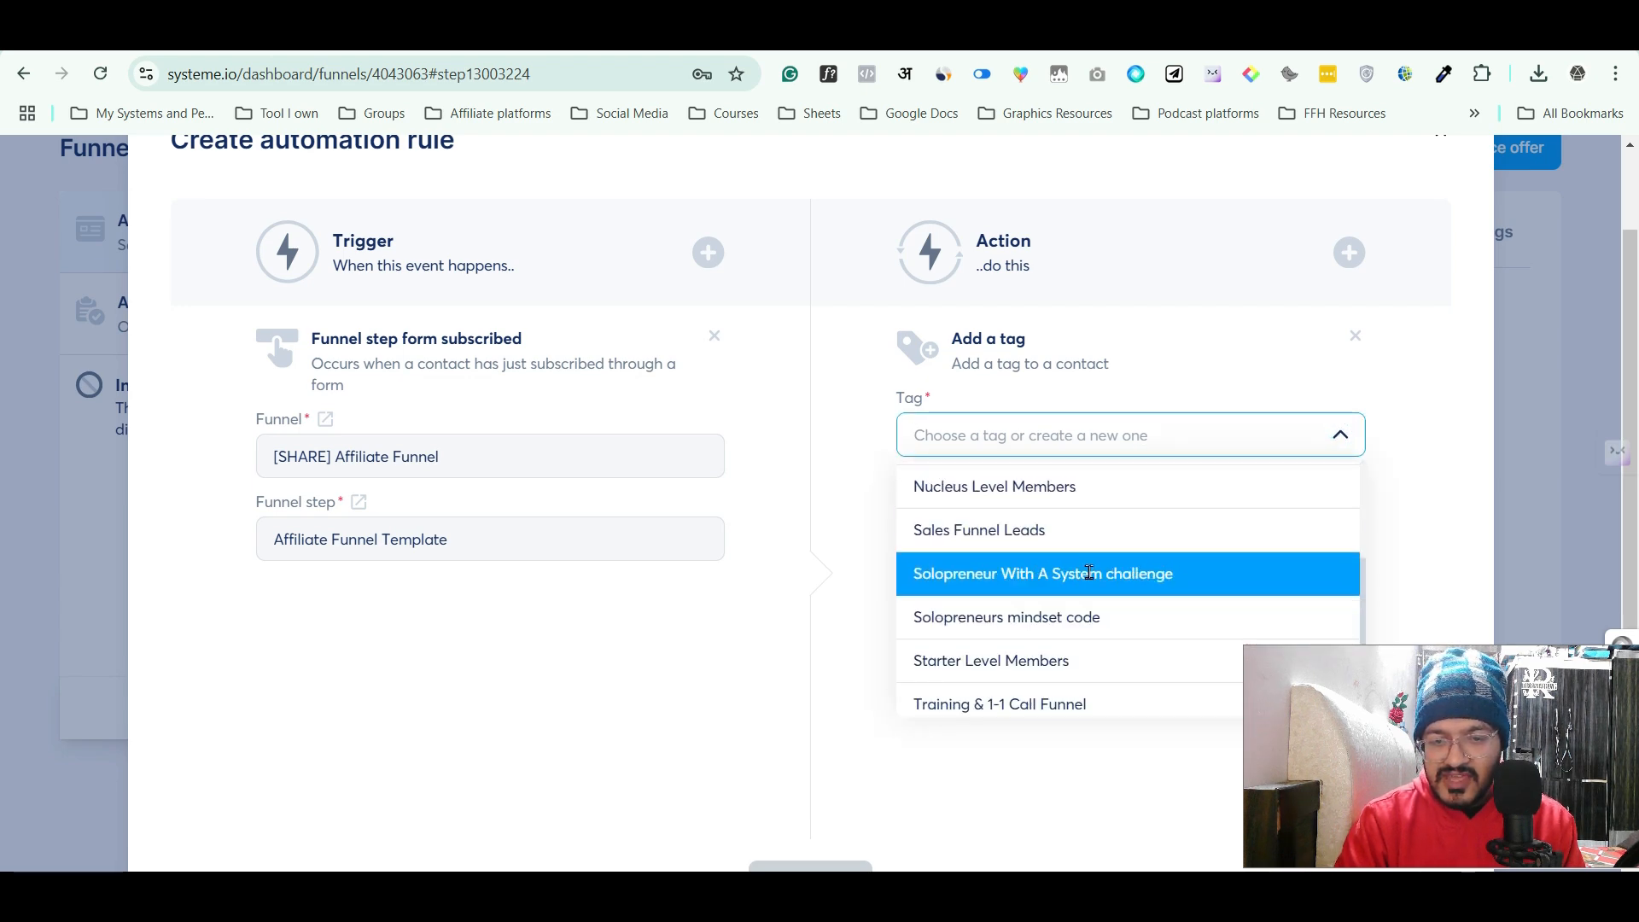
pyautogui.scroll(-1, 1096, 662)
pyautogui.click(1101, 654)
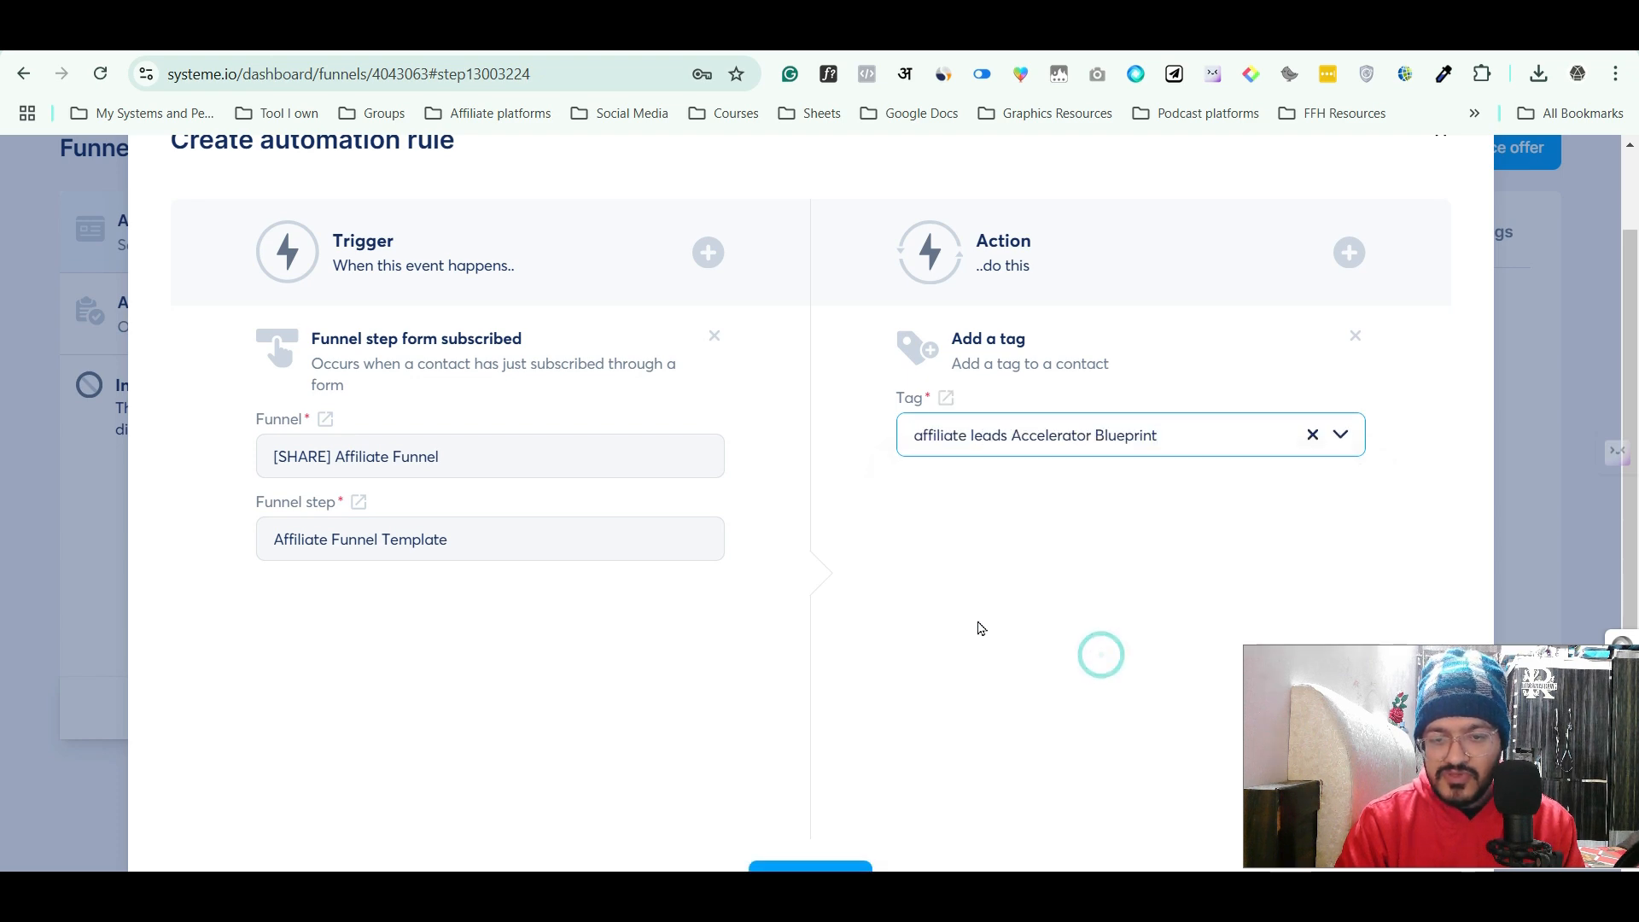
pyautogui.scroll(-1, 1017, 574)
pyautogui.click(832, 758)
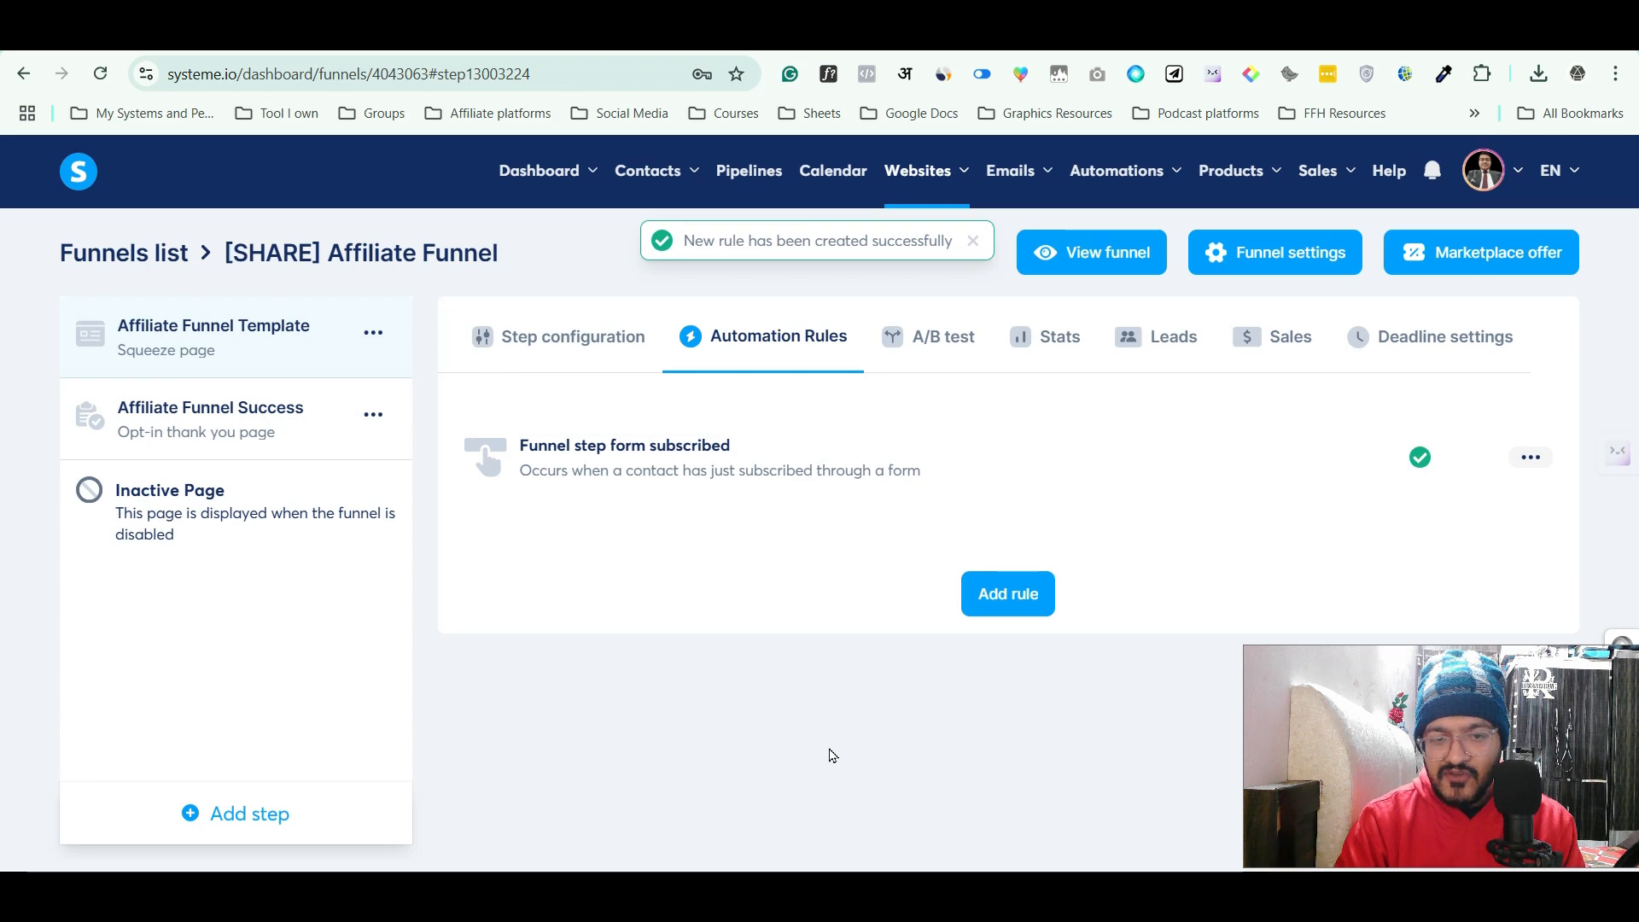
# Open the saved Funnel step form subscribed rule and review its trigger and action
pyautogui.click(977, 443)
pyautogui.scroll(-3, 769, 427)
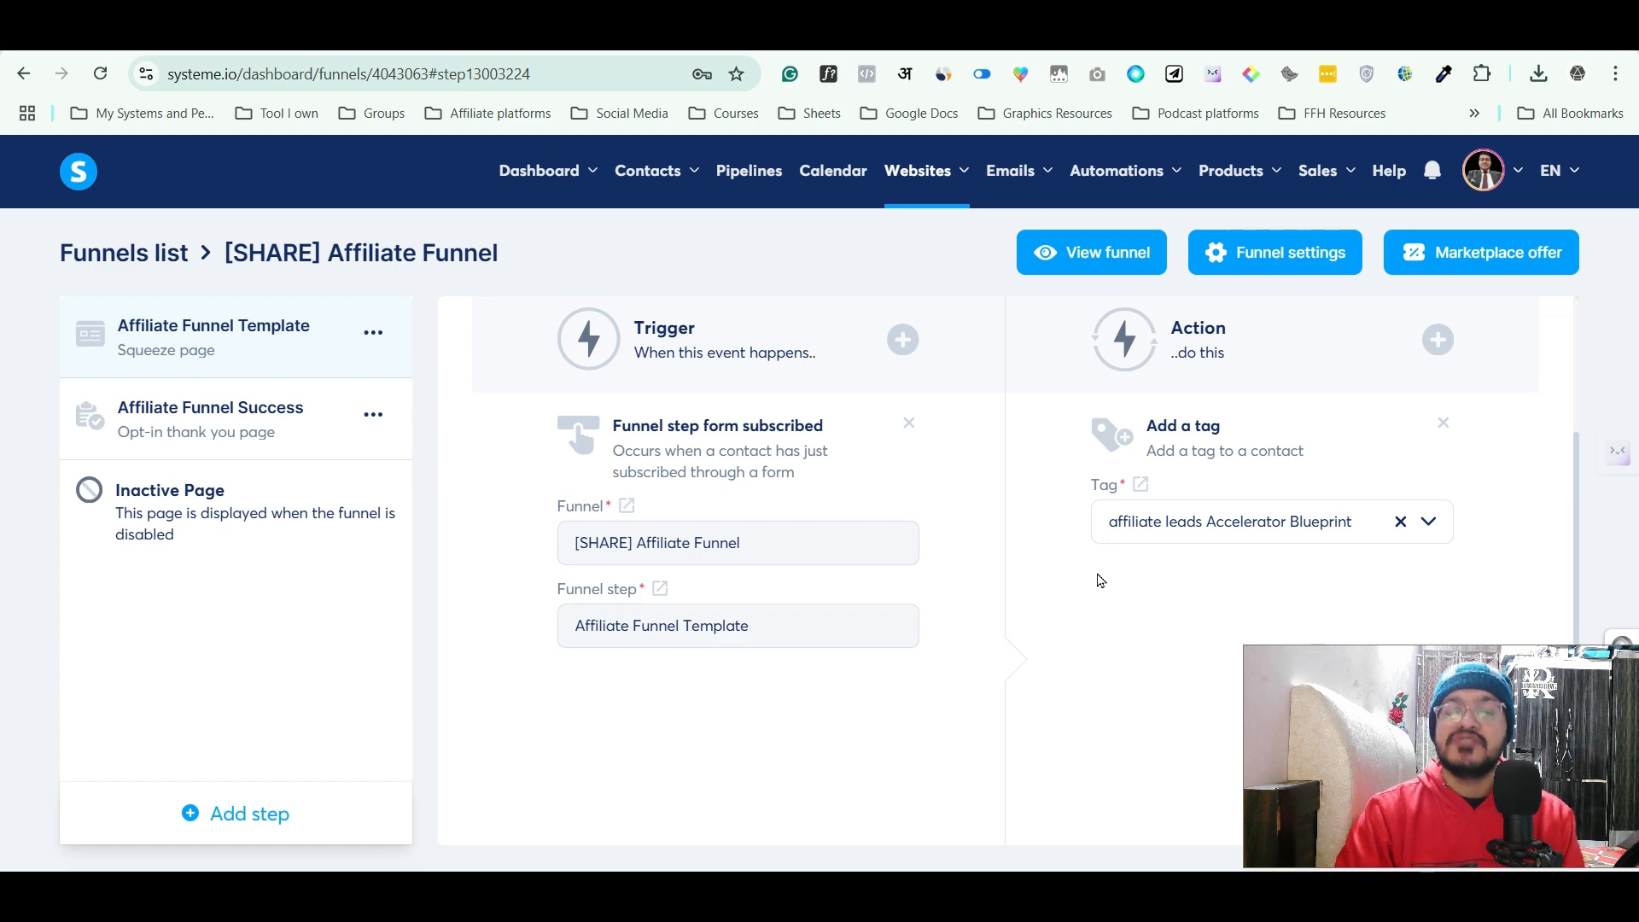
pyautogui.scroll(1, 1098, 547)
pyautogui.scroll(3, 1099, 509)
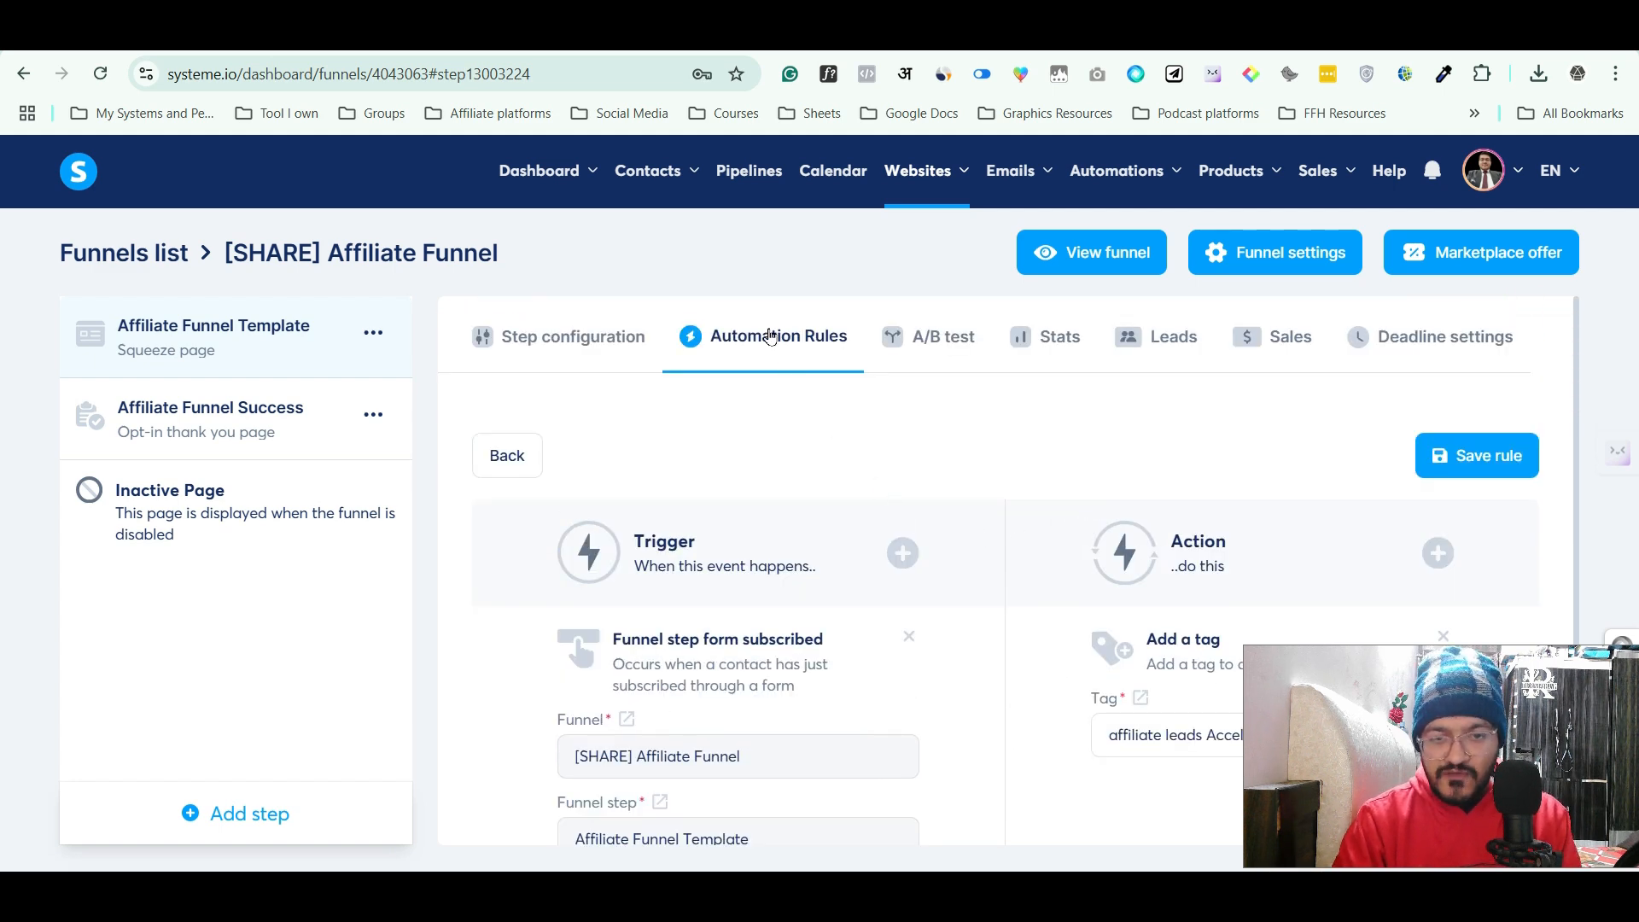
# Return to the Affiliate Funnel Template step's automation rules and delete the Funnel step form subscribed rule
pyautogui.click(322, 351)
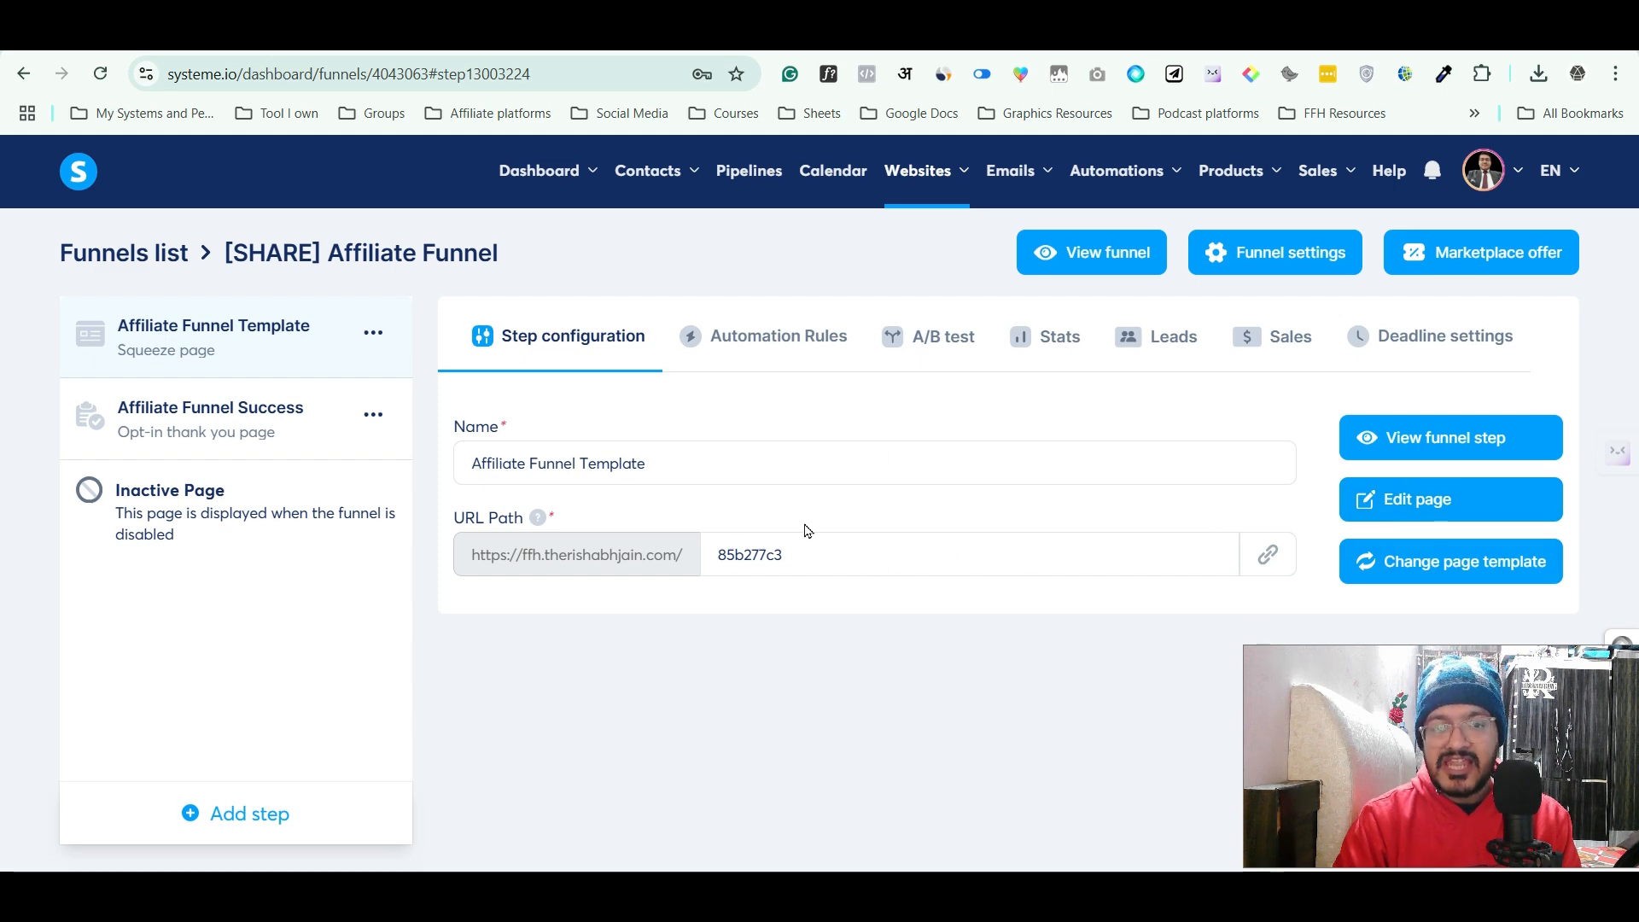
pyautogui.click(812, 356)
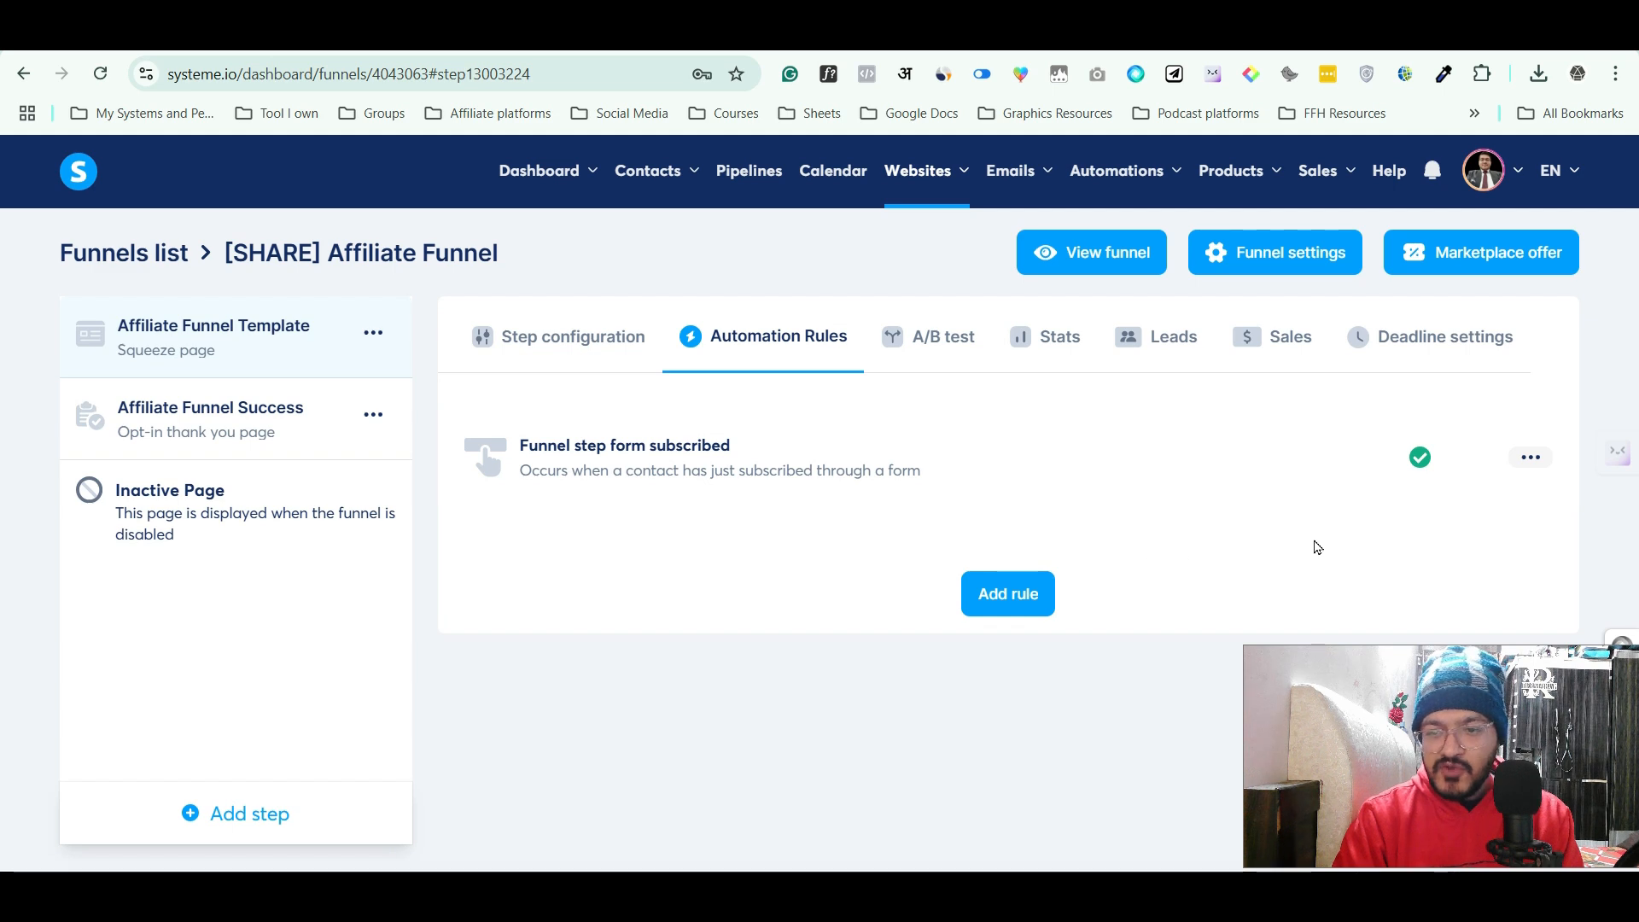
pyautogui.click(1531, 458)
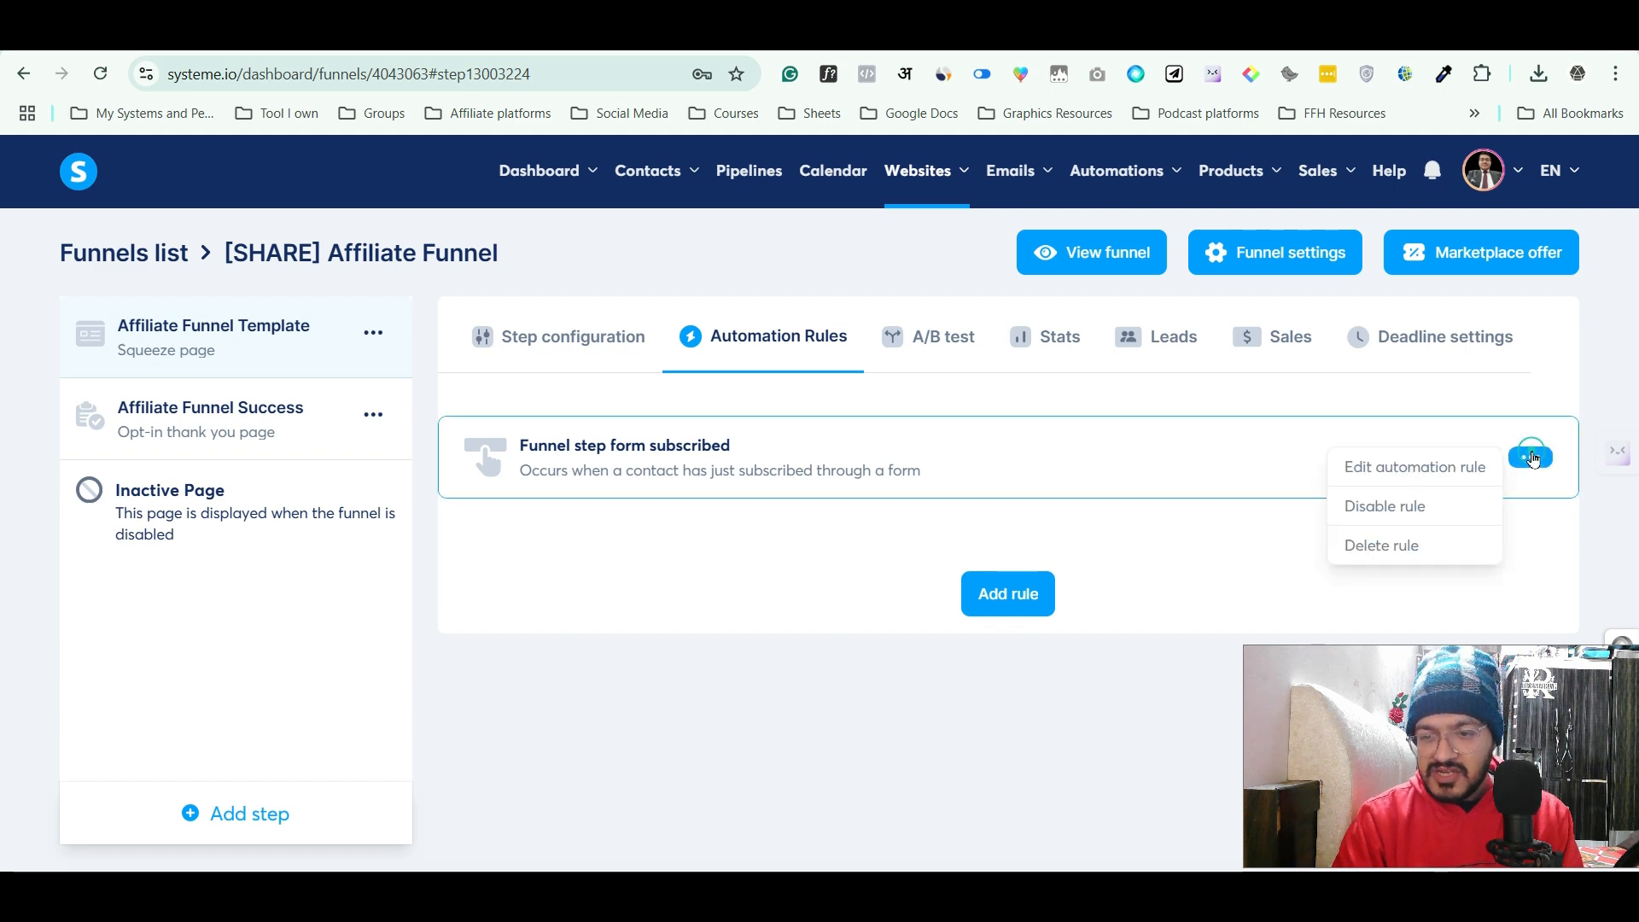
pyautogui.click(1377, 538)
pyautogui.click(712, 579)
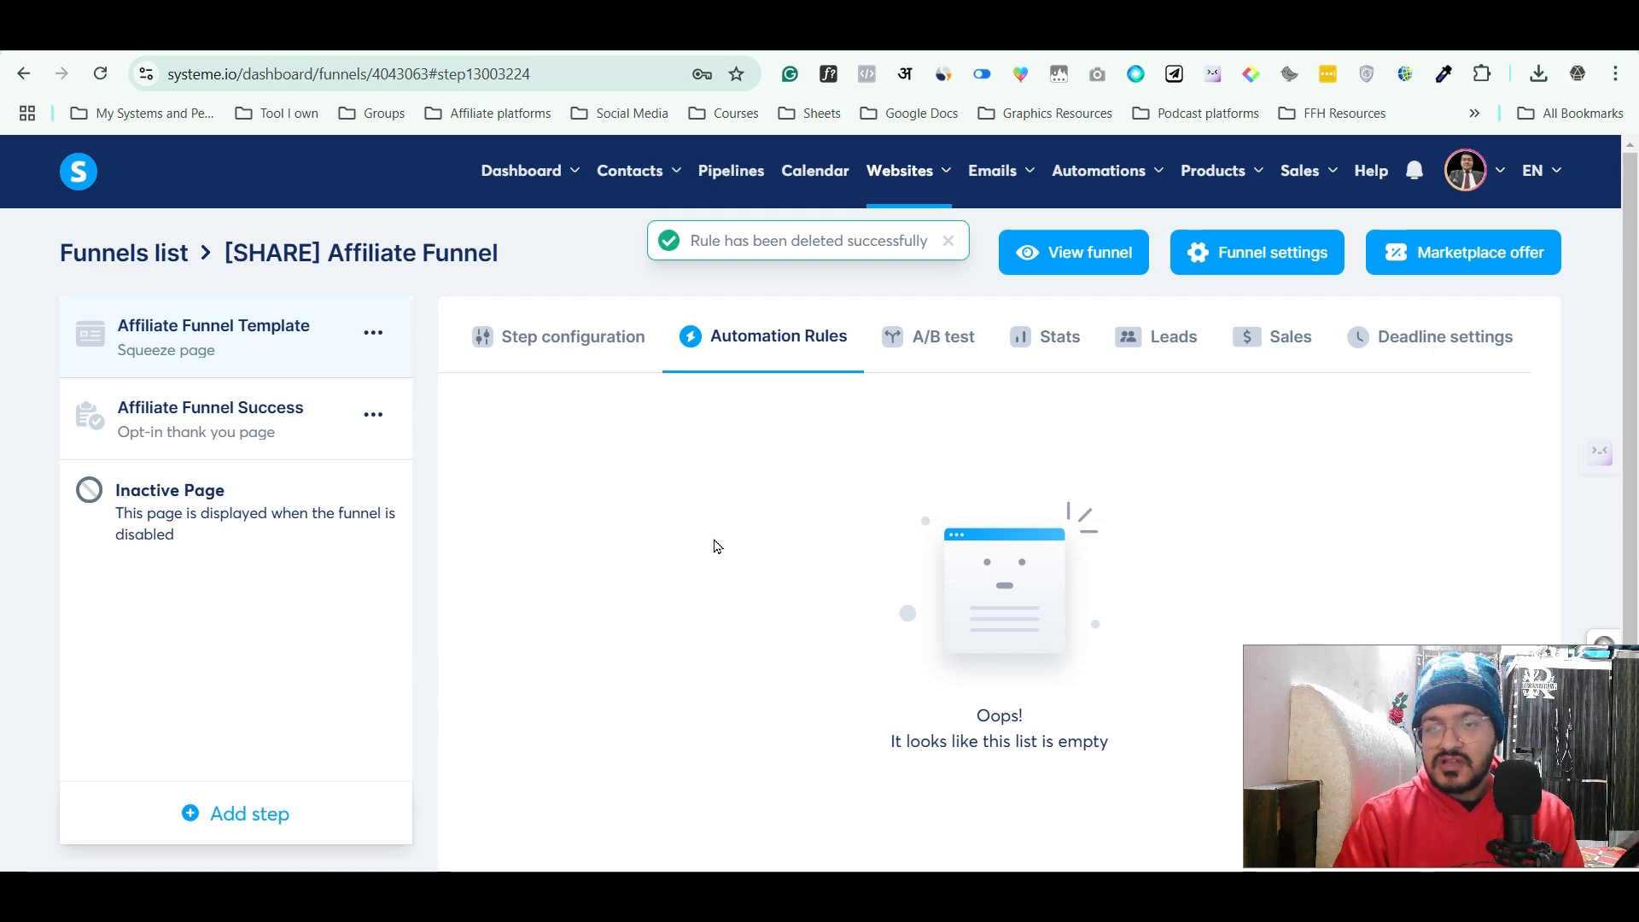
# Create an automation workflow named "test" and open it in the workflow builder
pyautogui.moveTo(1107, 175)
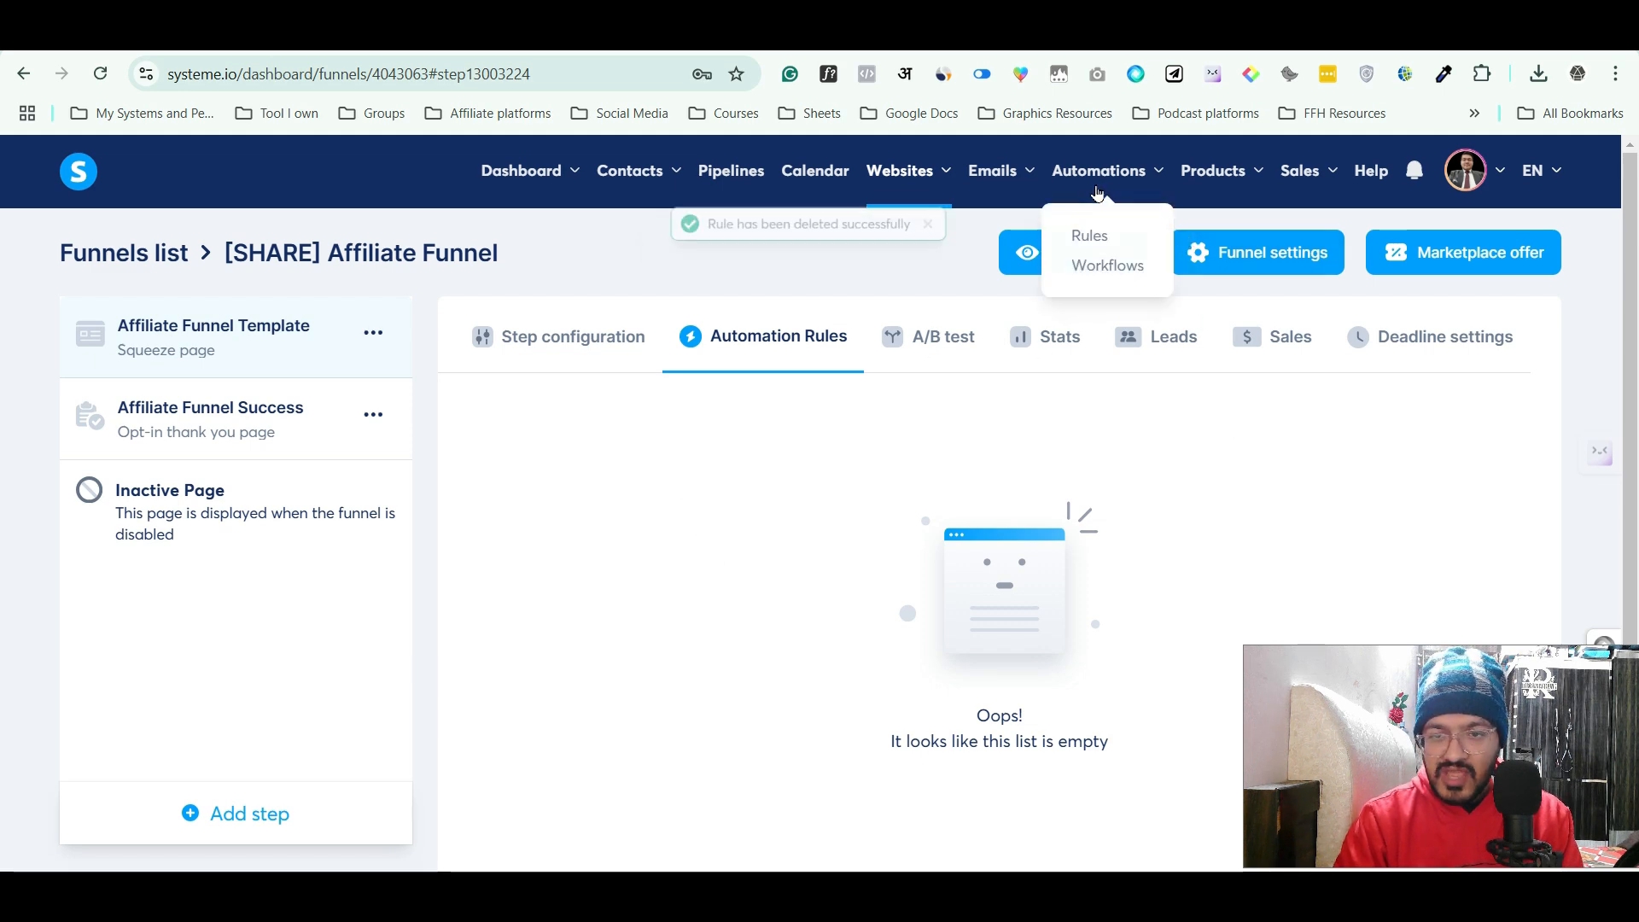
pyautogui.click(1092, 262)
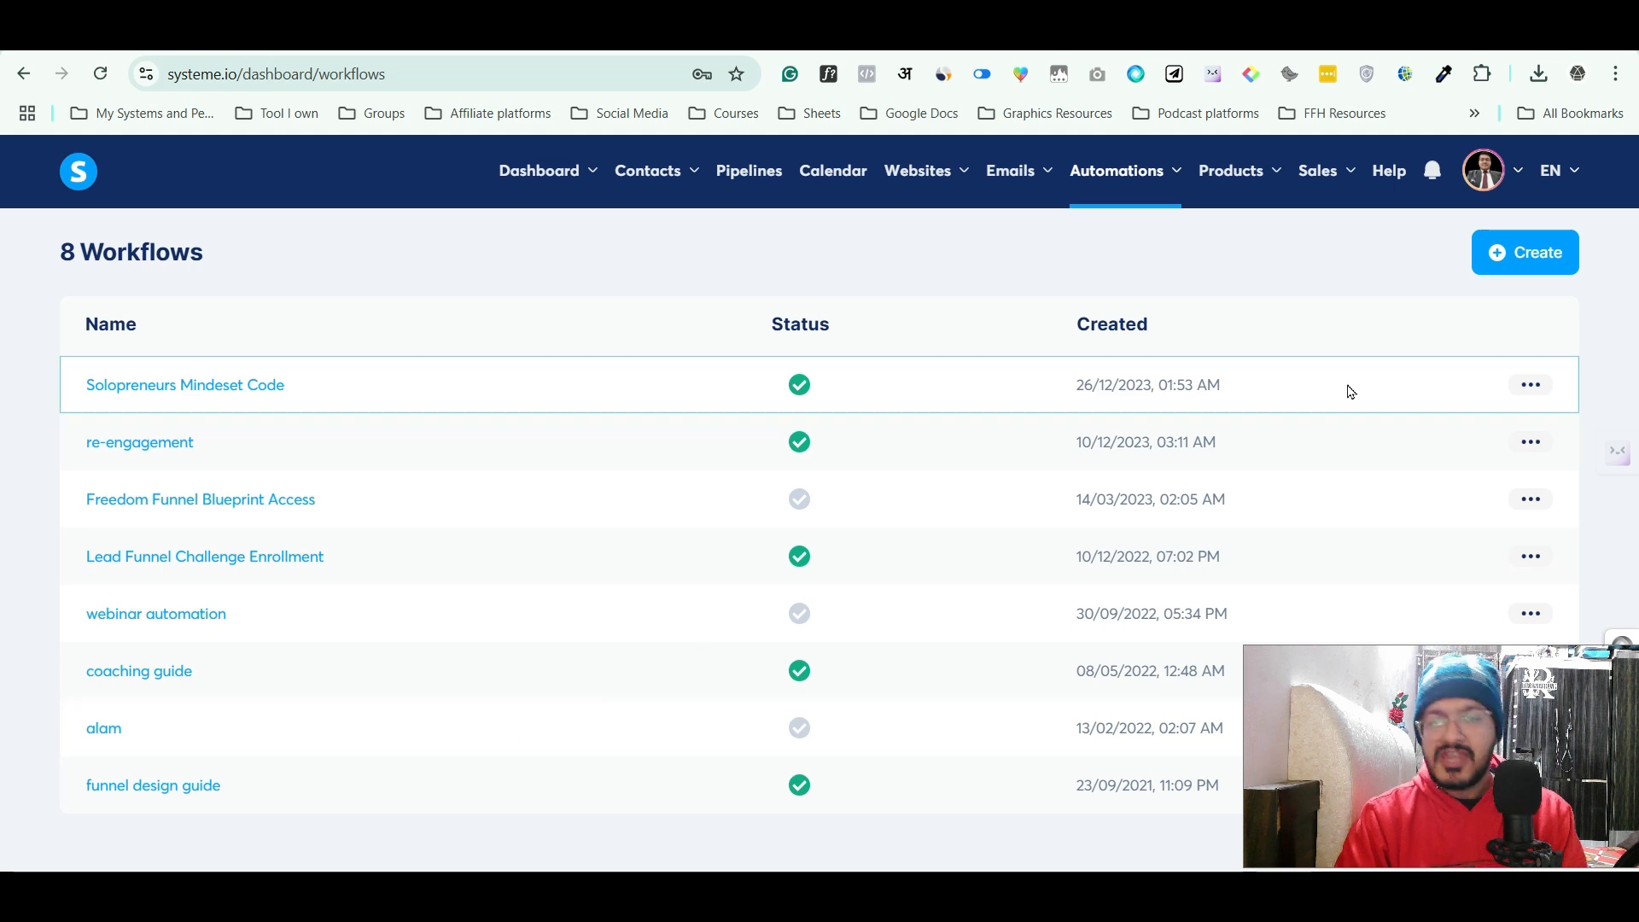
pyautogui.click(1513, 253)
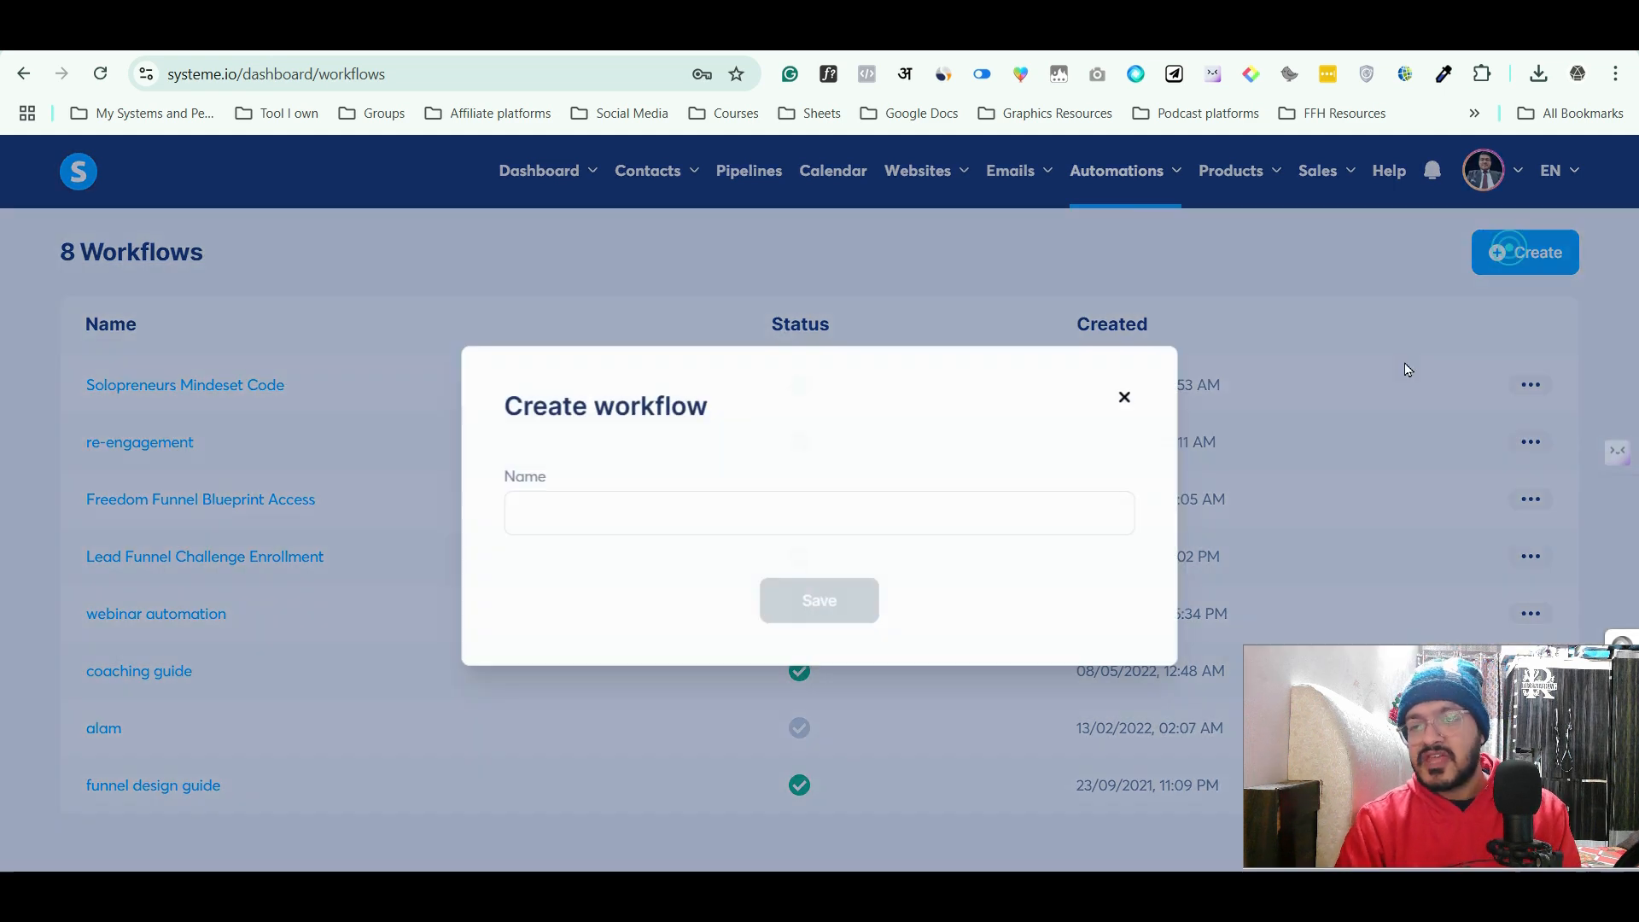
pyautogui.click(758, 508)
pyautogui.write('test')
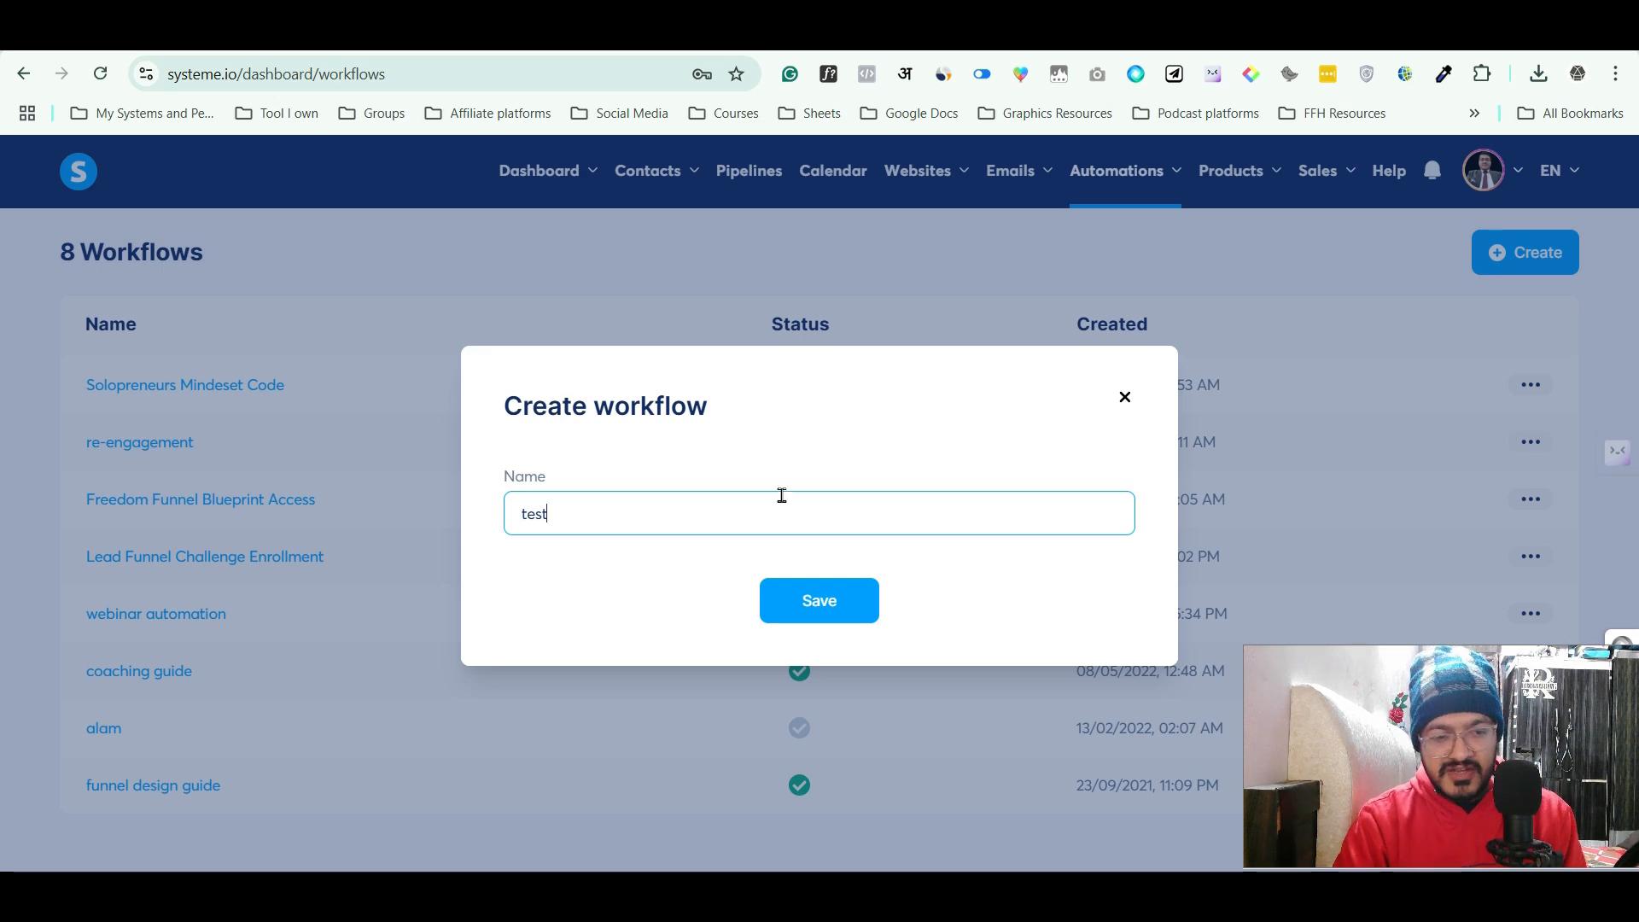
pyautogui.click(853, 605)
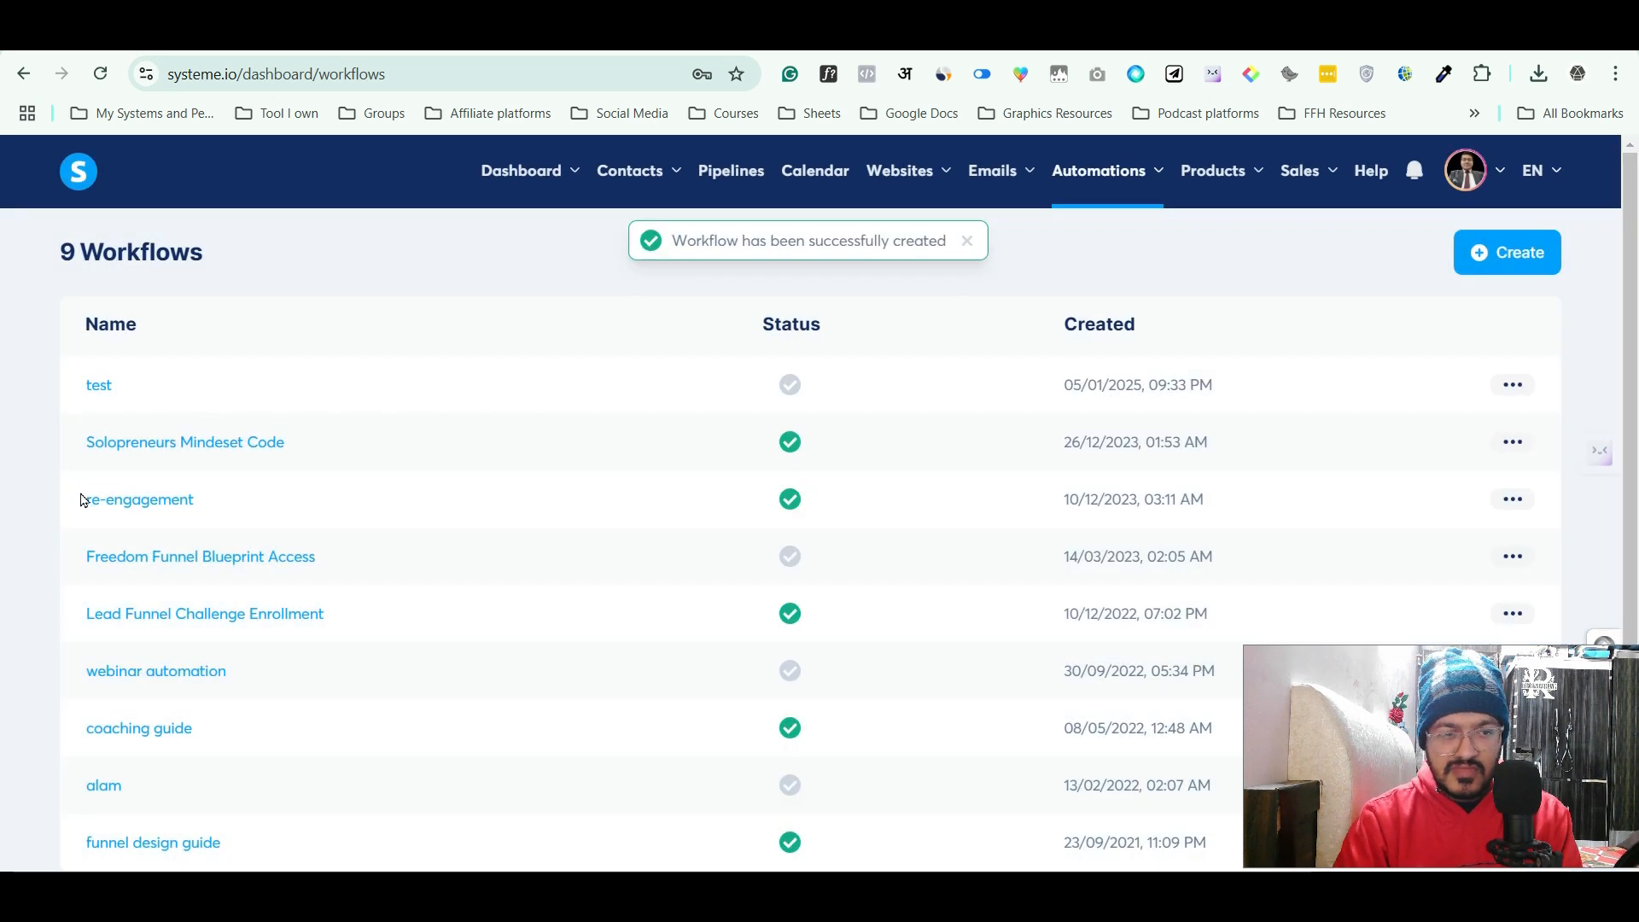
pyautogui.click(101, 389)
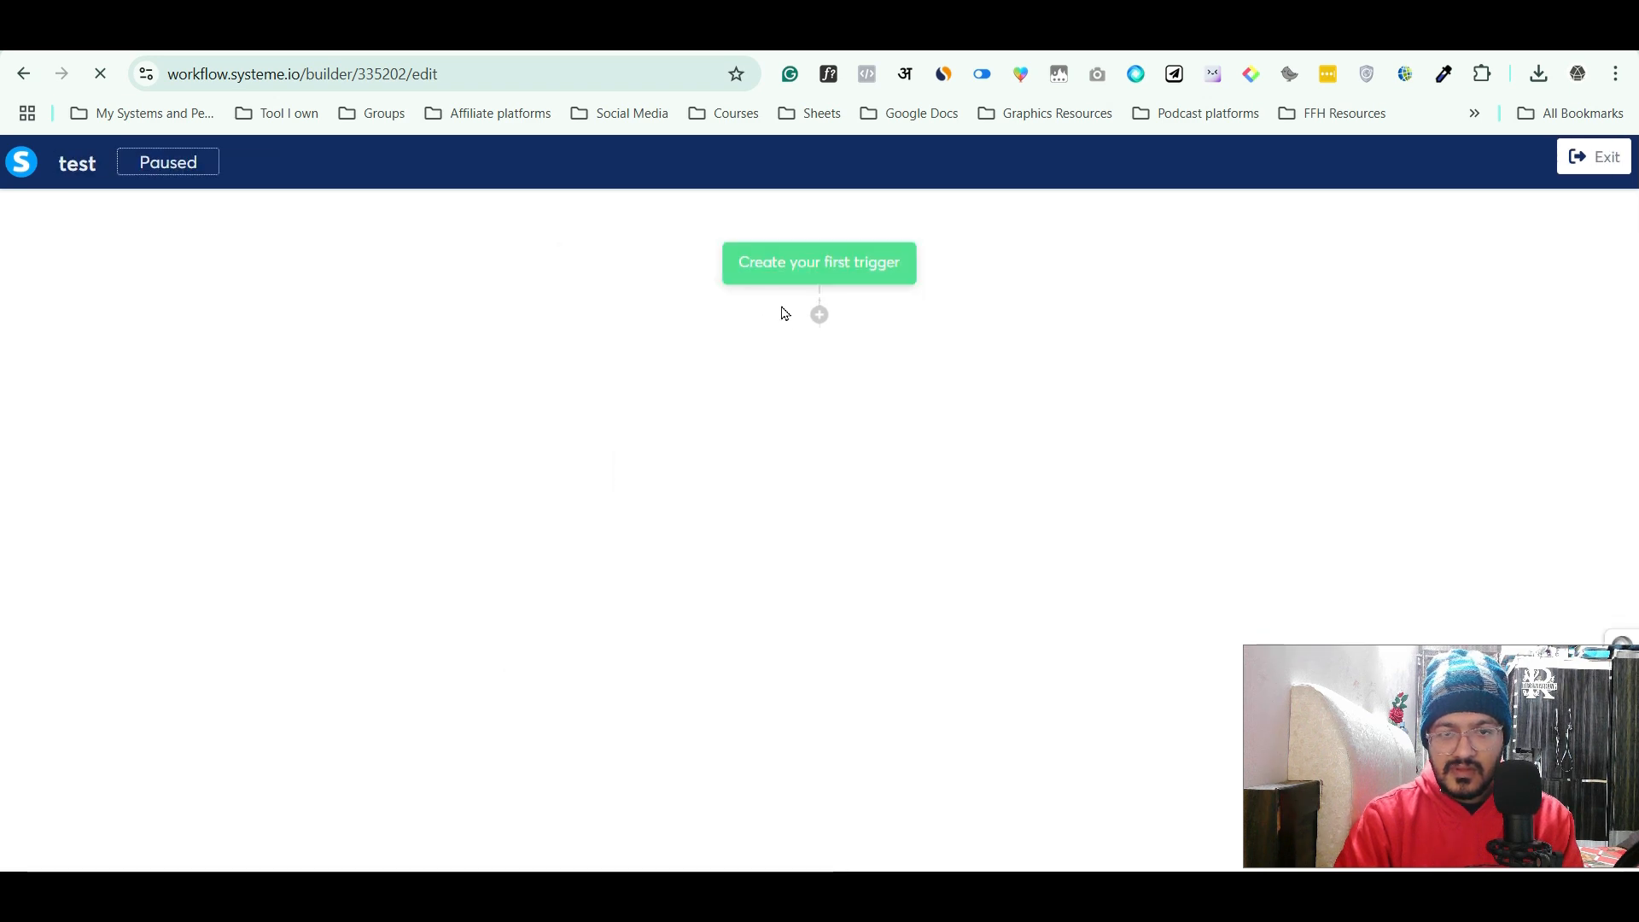
pyautogui.click(812, 271)
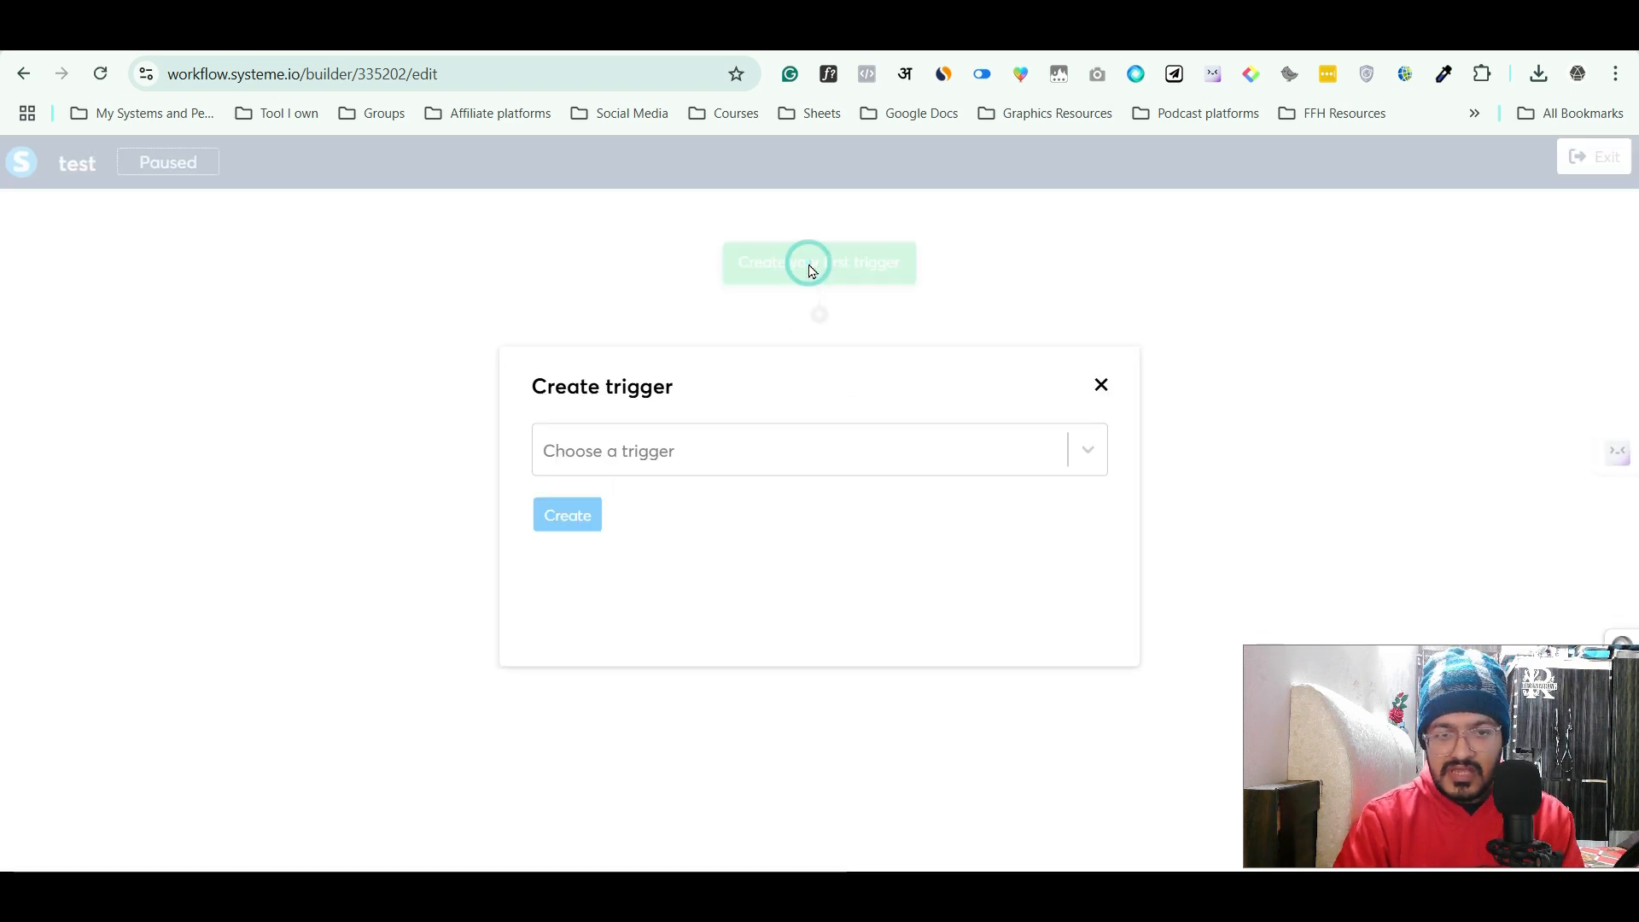
pyautogui.click(1086, 444)
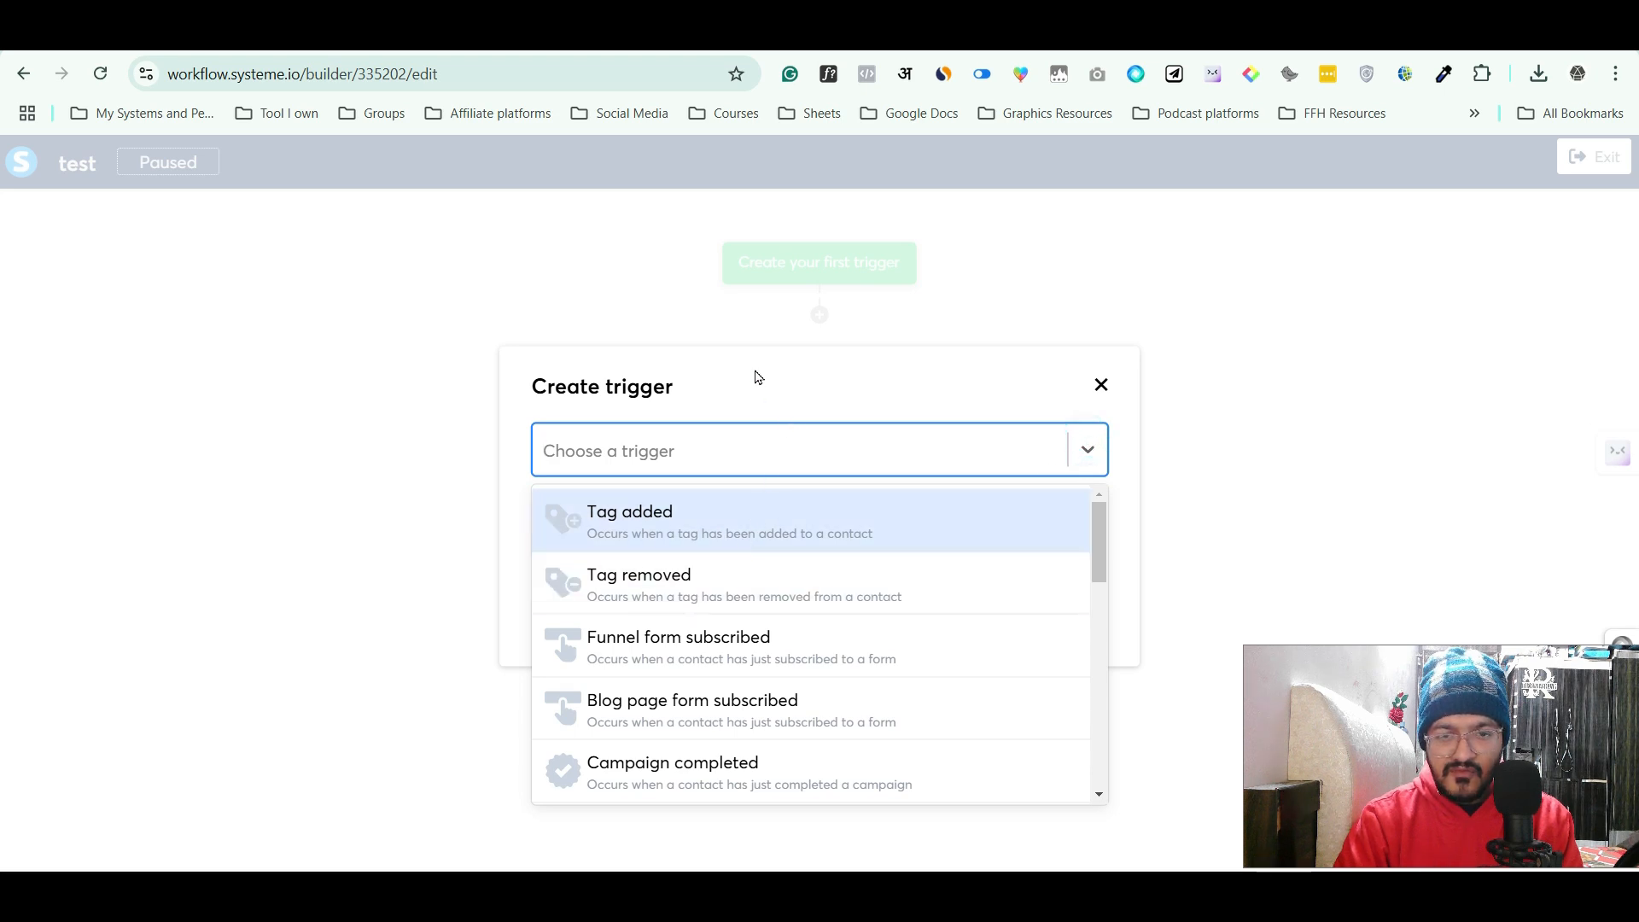
pyautogui.click(587, 269)
# Start the workflow's first trigger and set its type to Funnel form subscribed
pyautogui.click(800, 257)
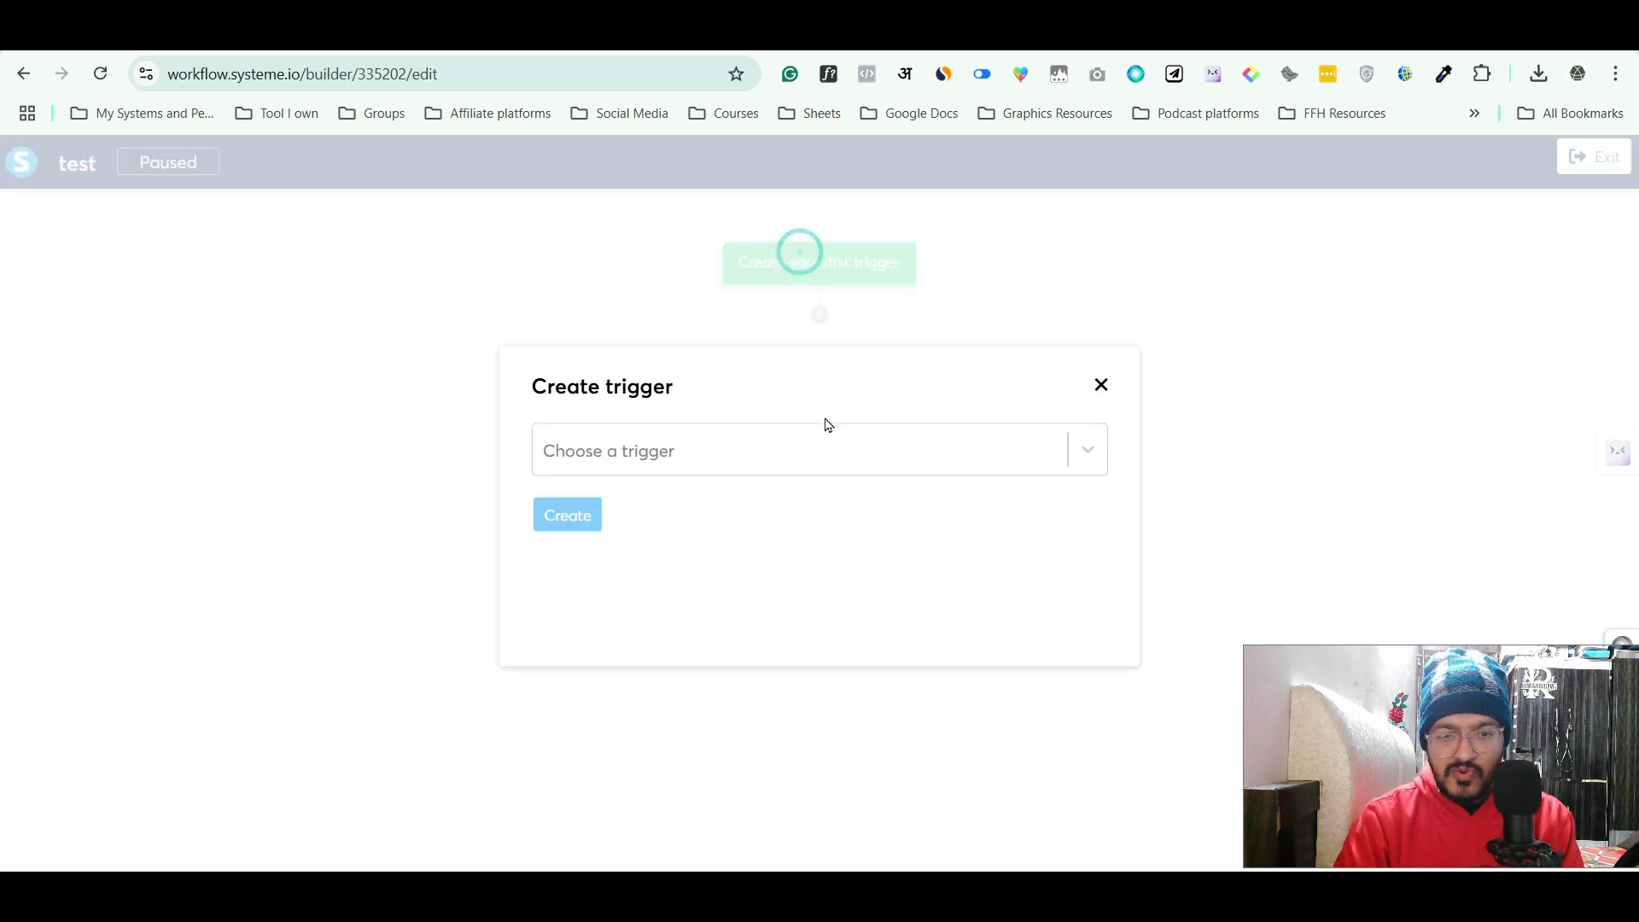
pyautogui.click(818, 453)
pyautogui.scroll(-2, 818, 609)
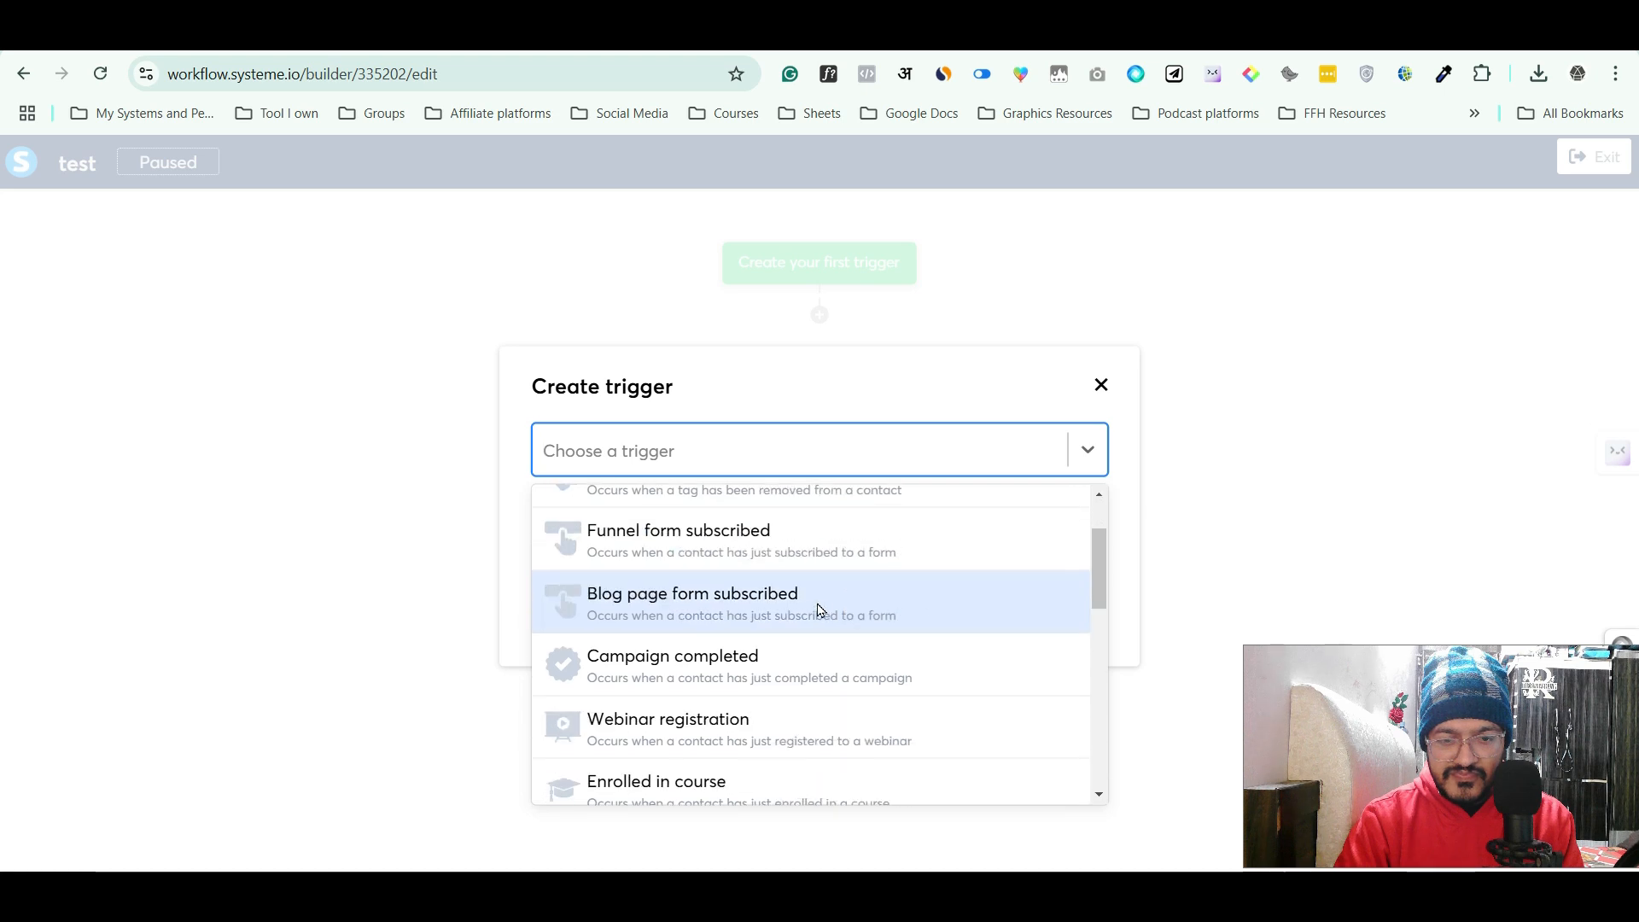
pyautogui.click(818, 556)
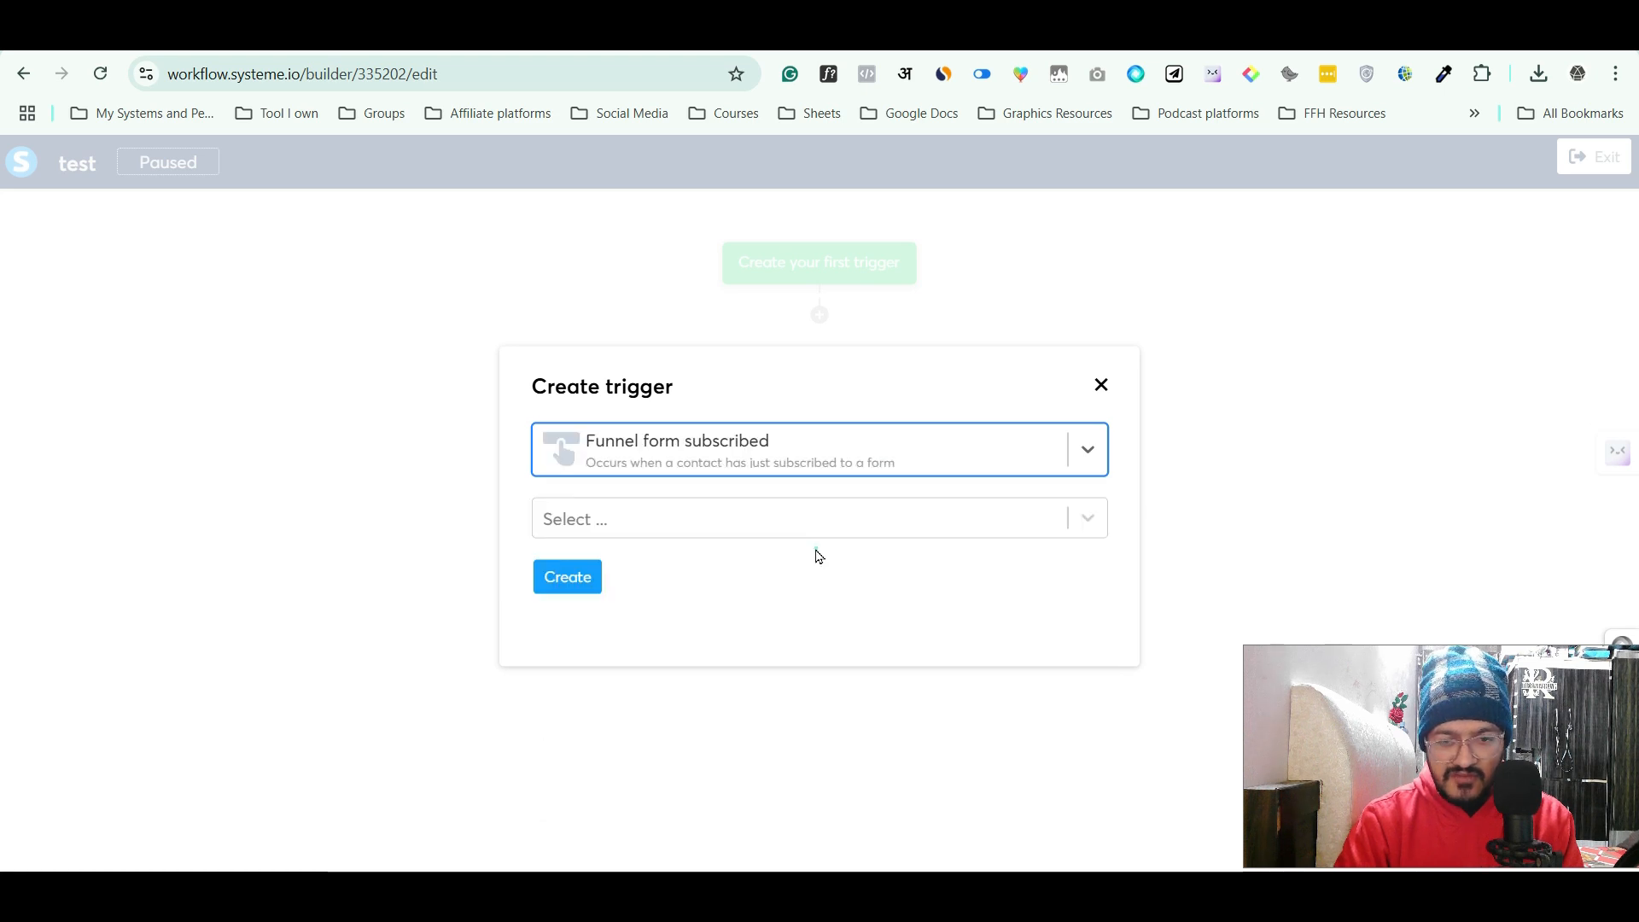
# Set the trigger's funnel to "EN - Affiliate funnel - Financial Freedom For the Rest of Us (copie)" and its step to "The first video of the course"
pyautogui.click(714, 531)
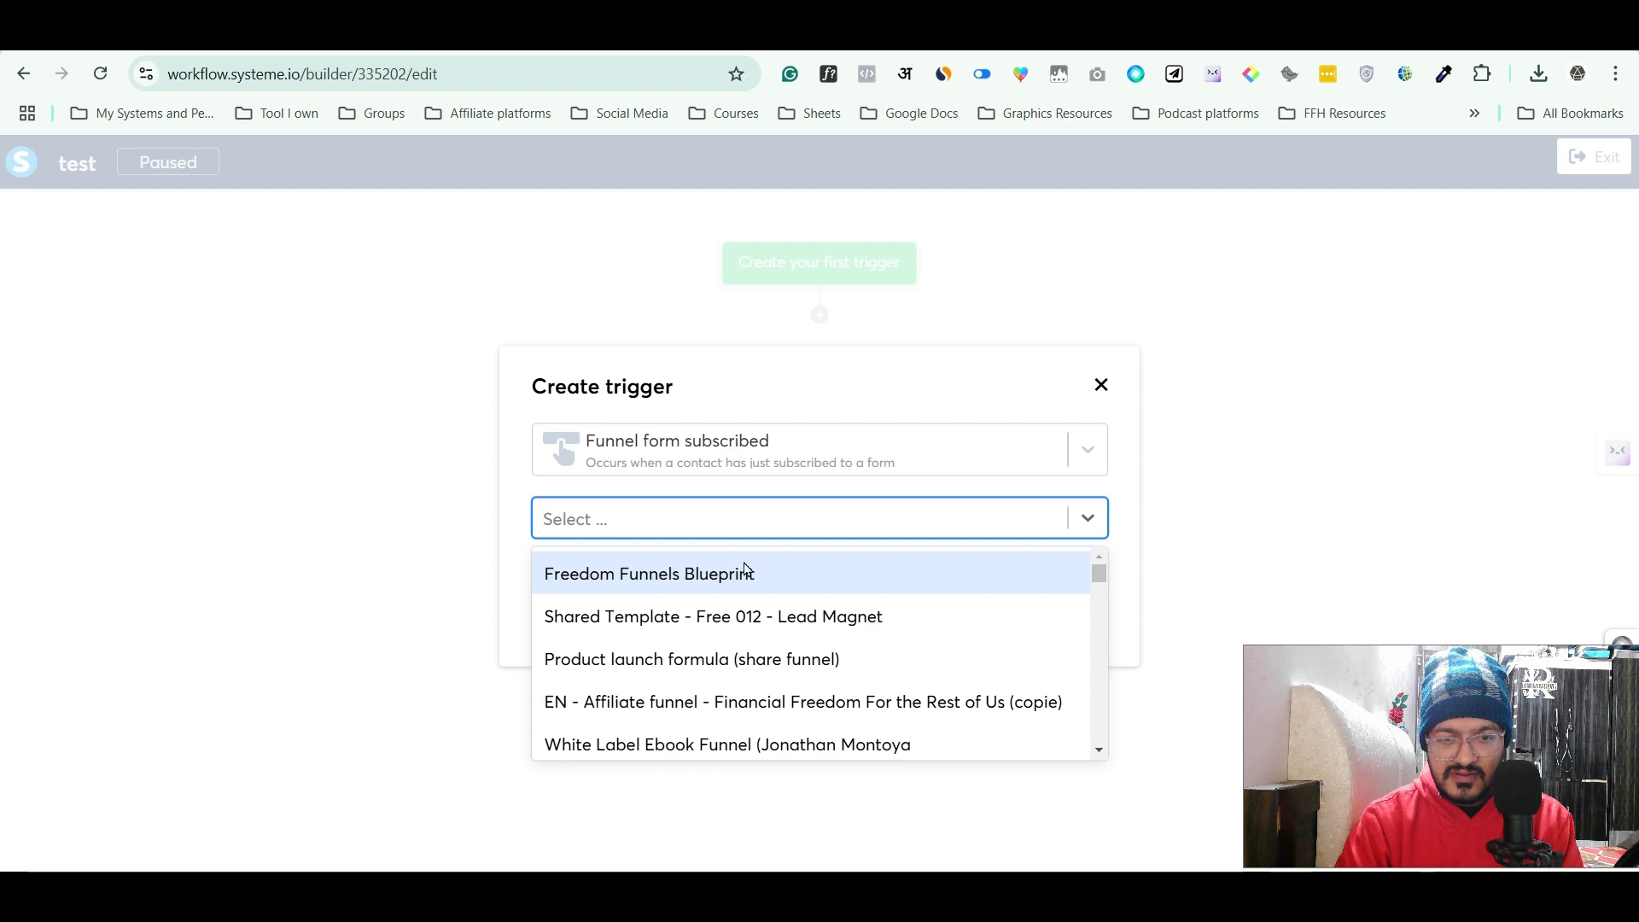
pyautogui.scroll(-1, 765, 649)
pyautogui.scroll(-2, 764, 700)
pyautogui.scroll(2, 761, 725)
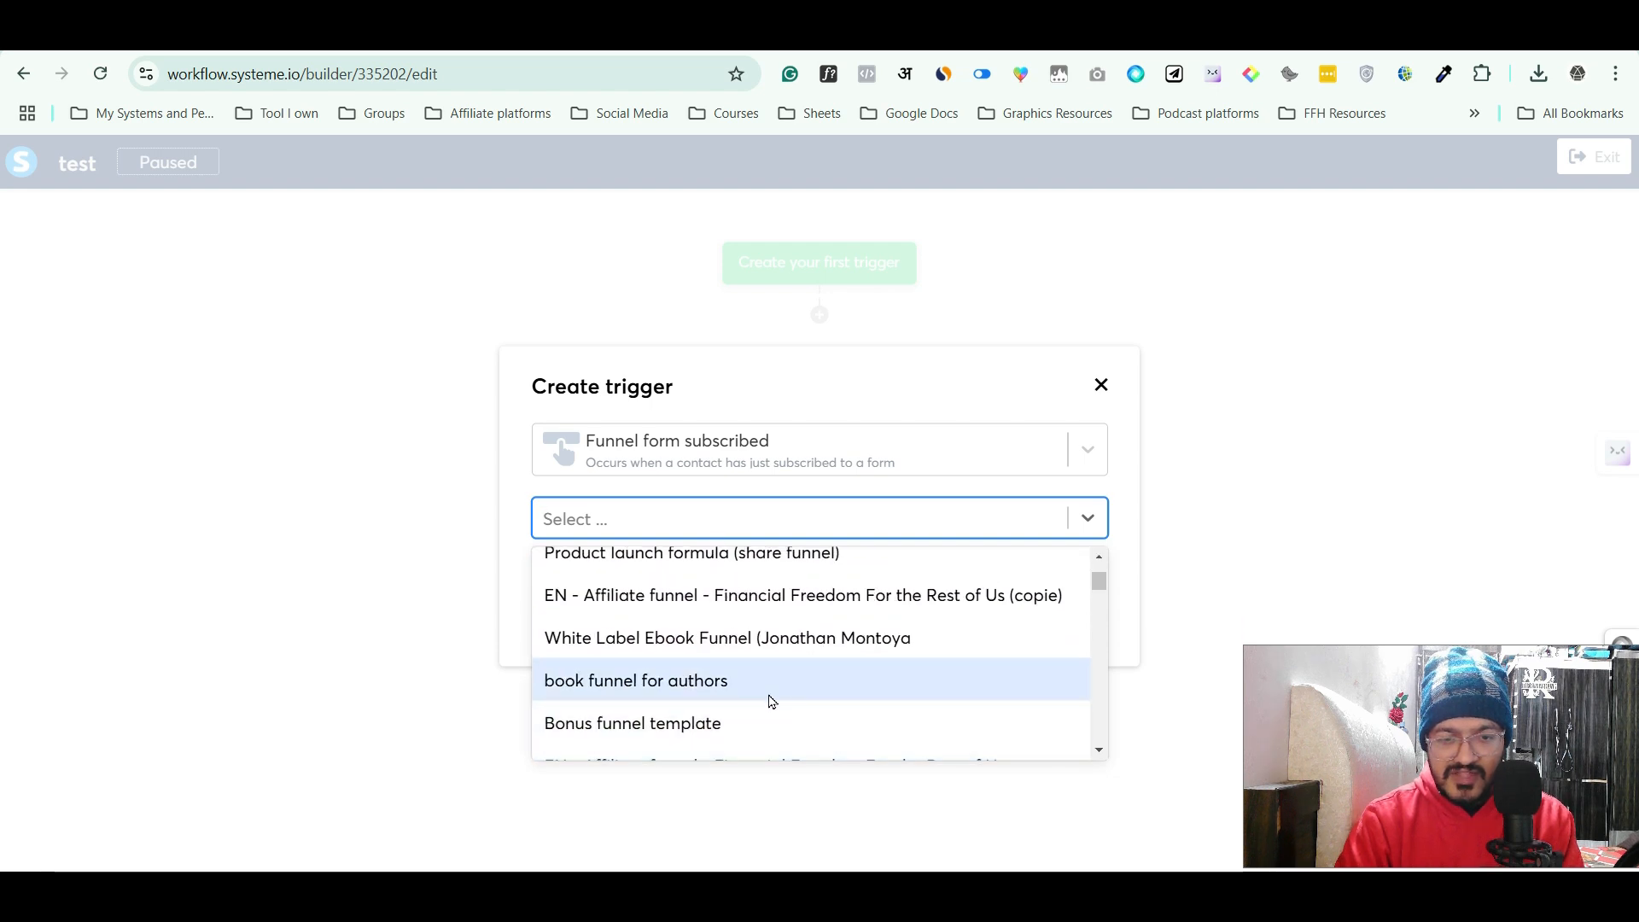
pyautogui.click(764, 607)
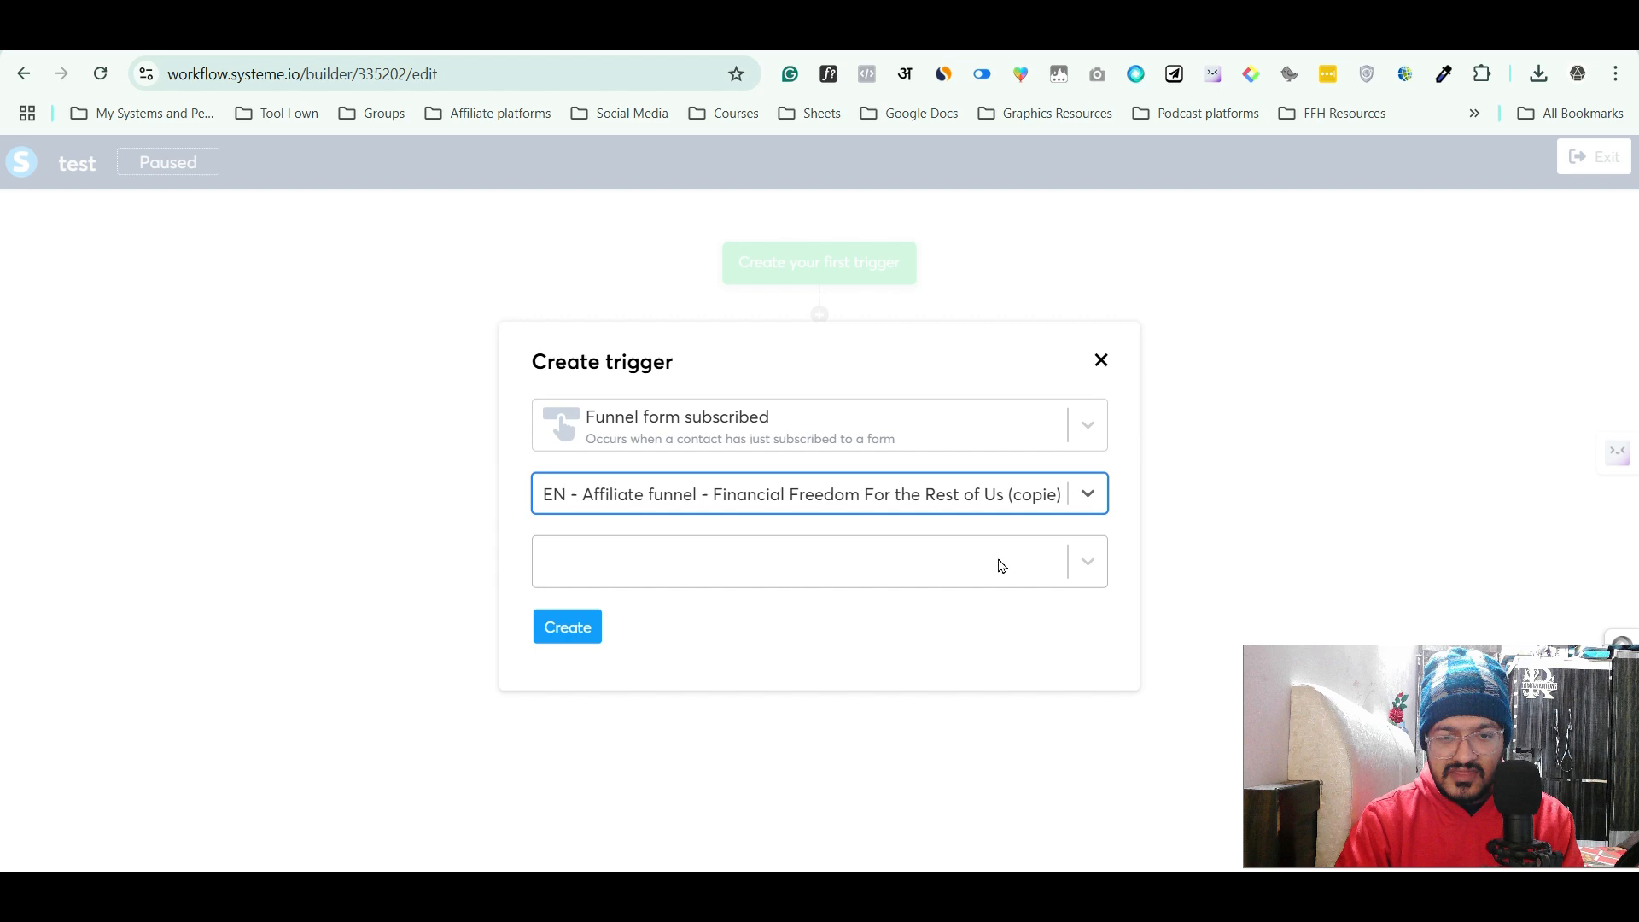
pyautogui.click(1087, 560)
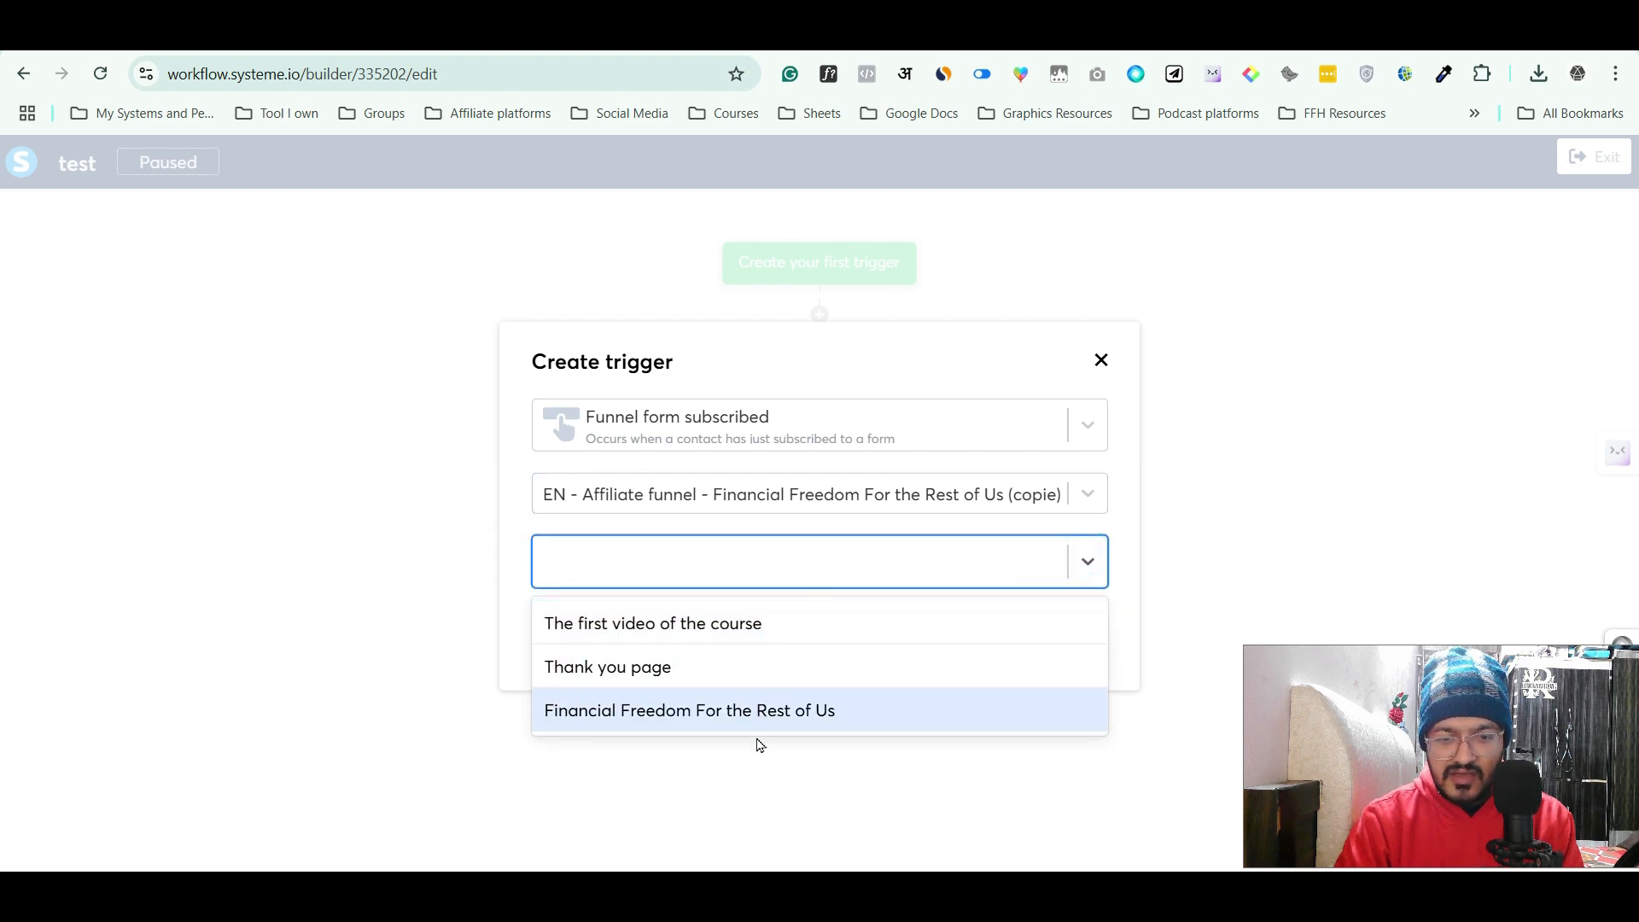
pyautogui.click(754, 636)
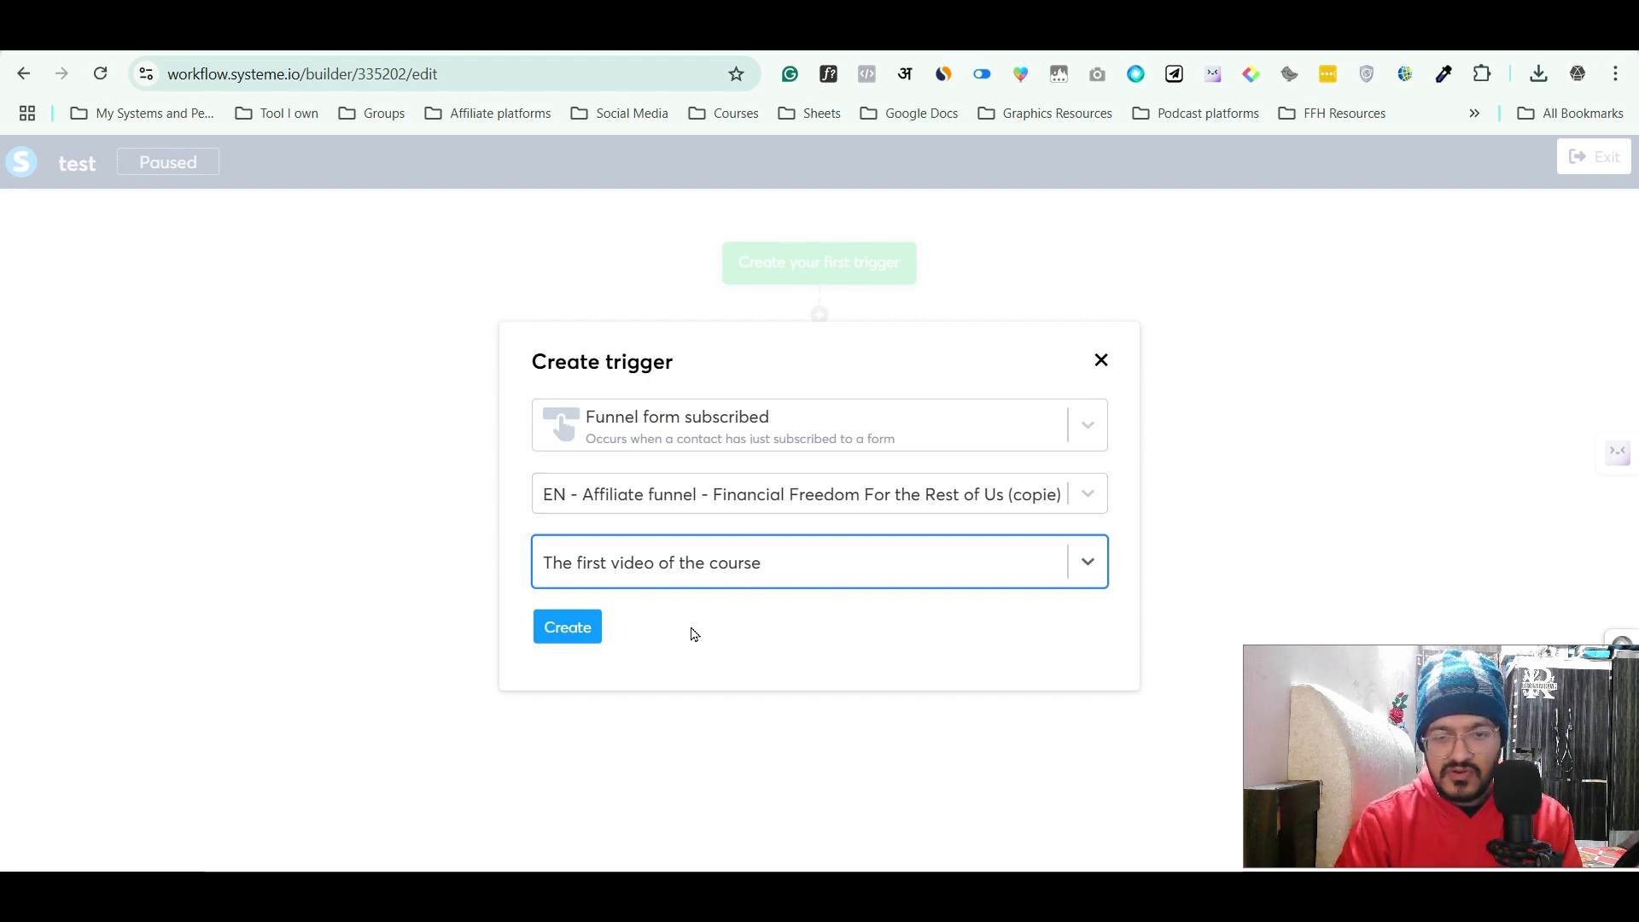
# Switch to the funnel "EN - Affiliate funnel - Financial Freedom For the Rest of Us", choose its "Financial Freedom For the Rest of Us" step, and create the trigger
pyautogui.click(882, 495)
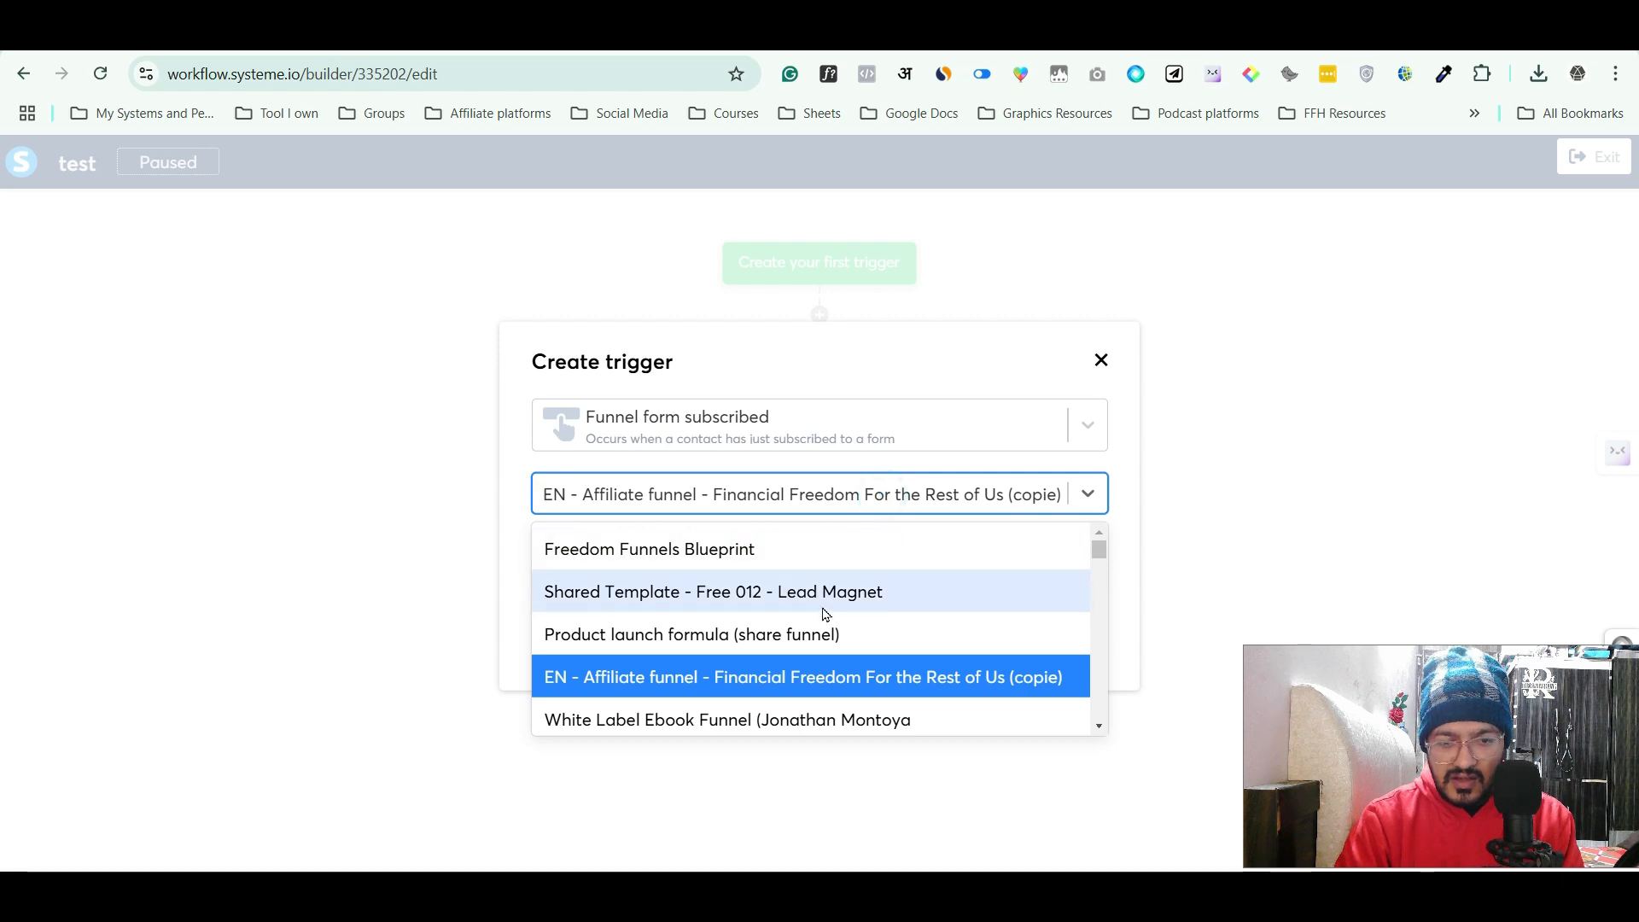
pyautogui.scroll(-1, 835, 637)
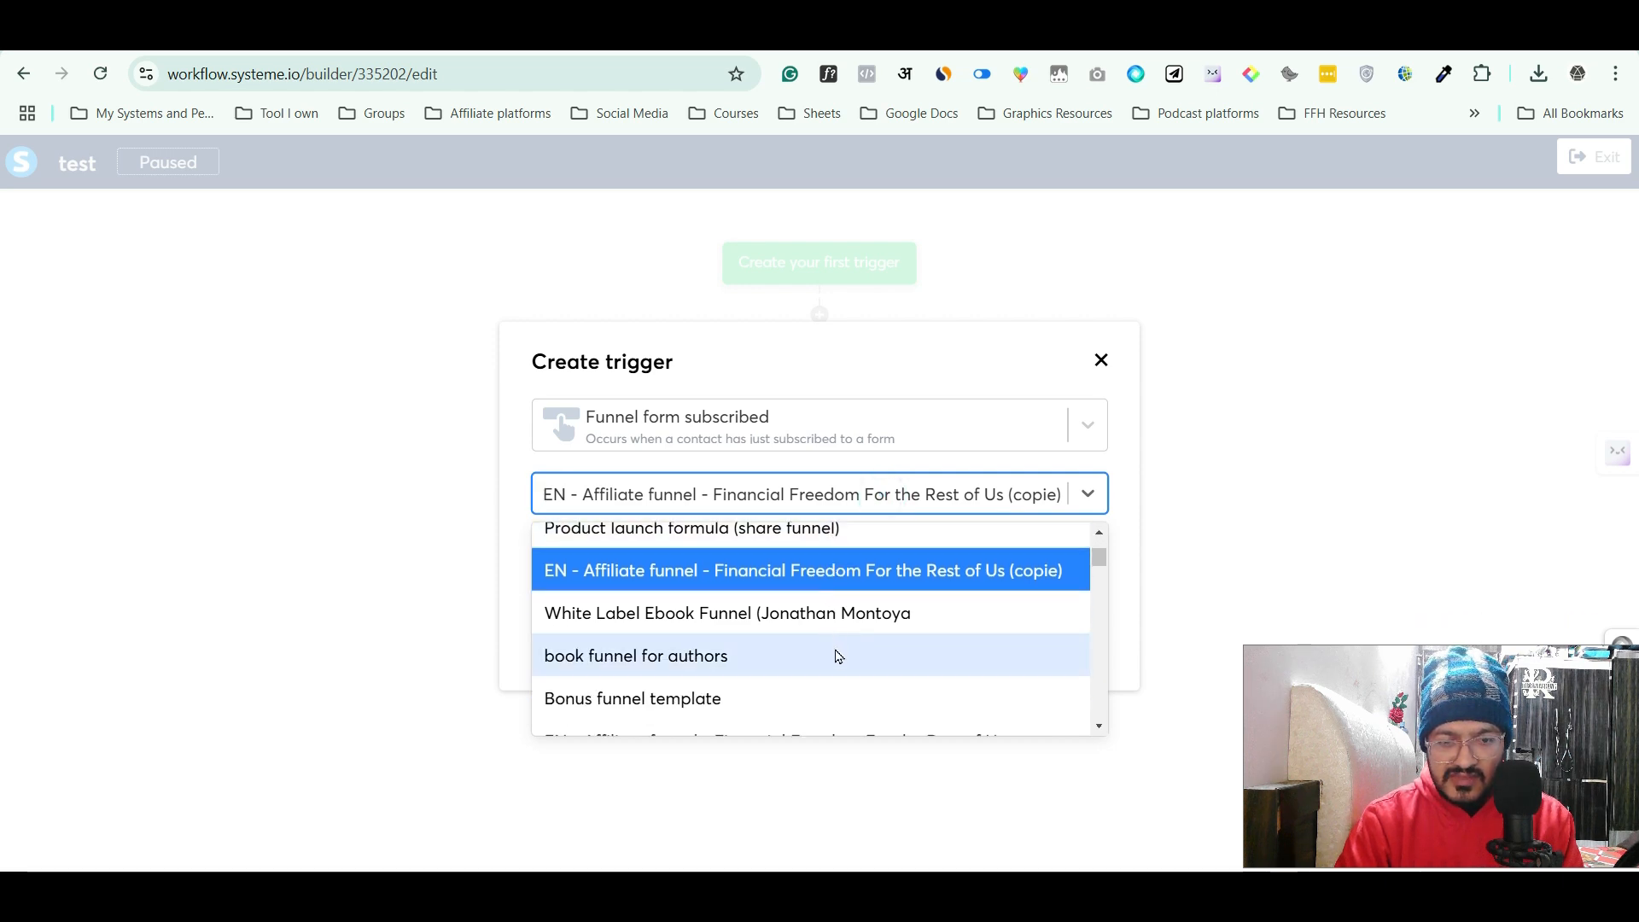
pyautogui.scroll(-2, 835, 660)
pyautogui.scroll(1, 835, 659)
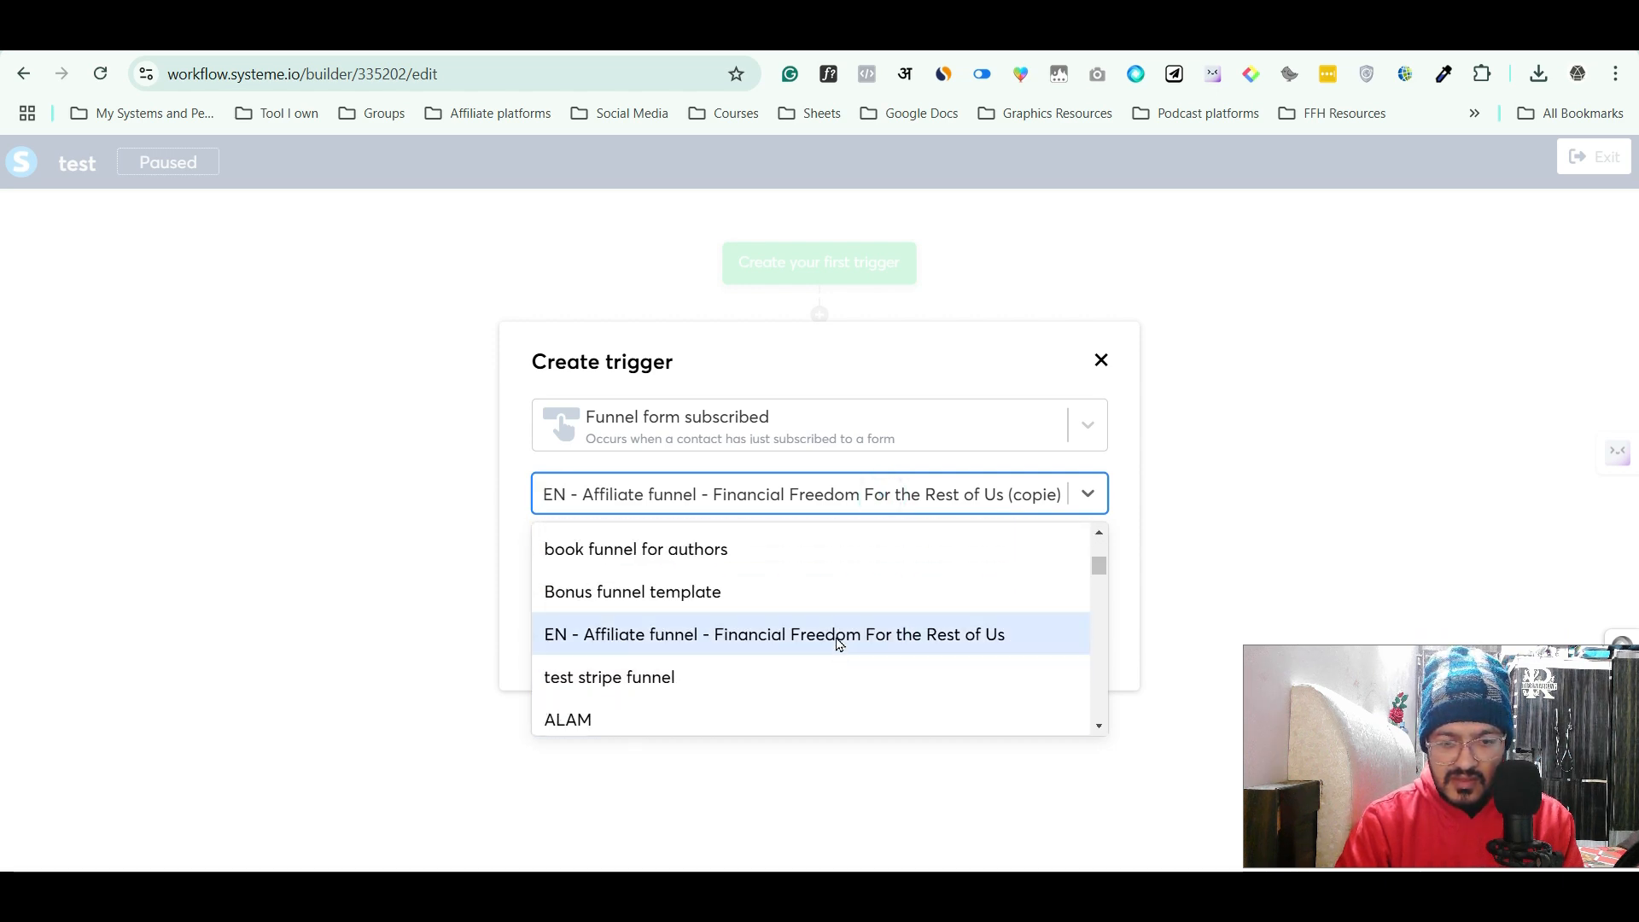
pyautogui.click(837, 638)
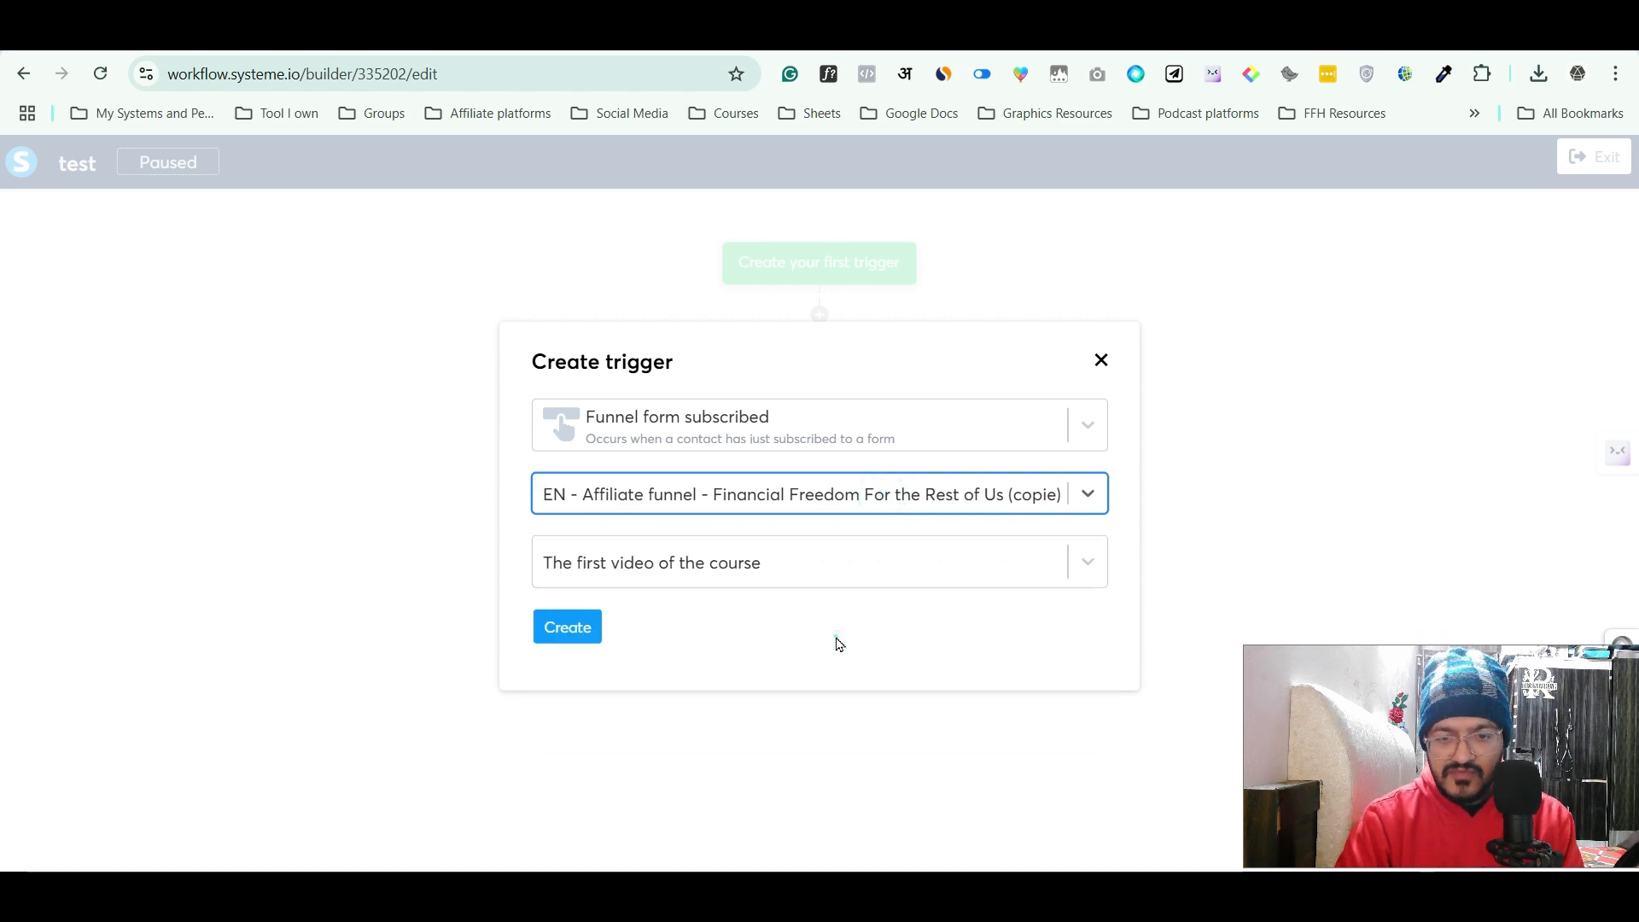
pyautogui.click(838, 561)
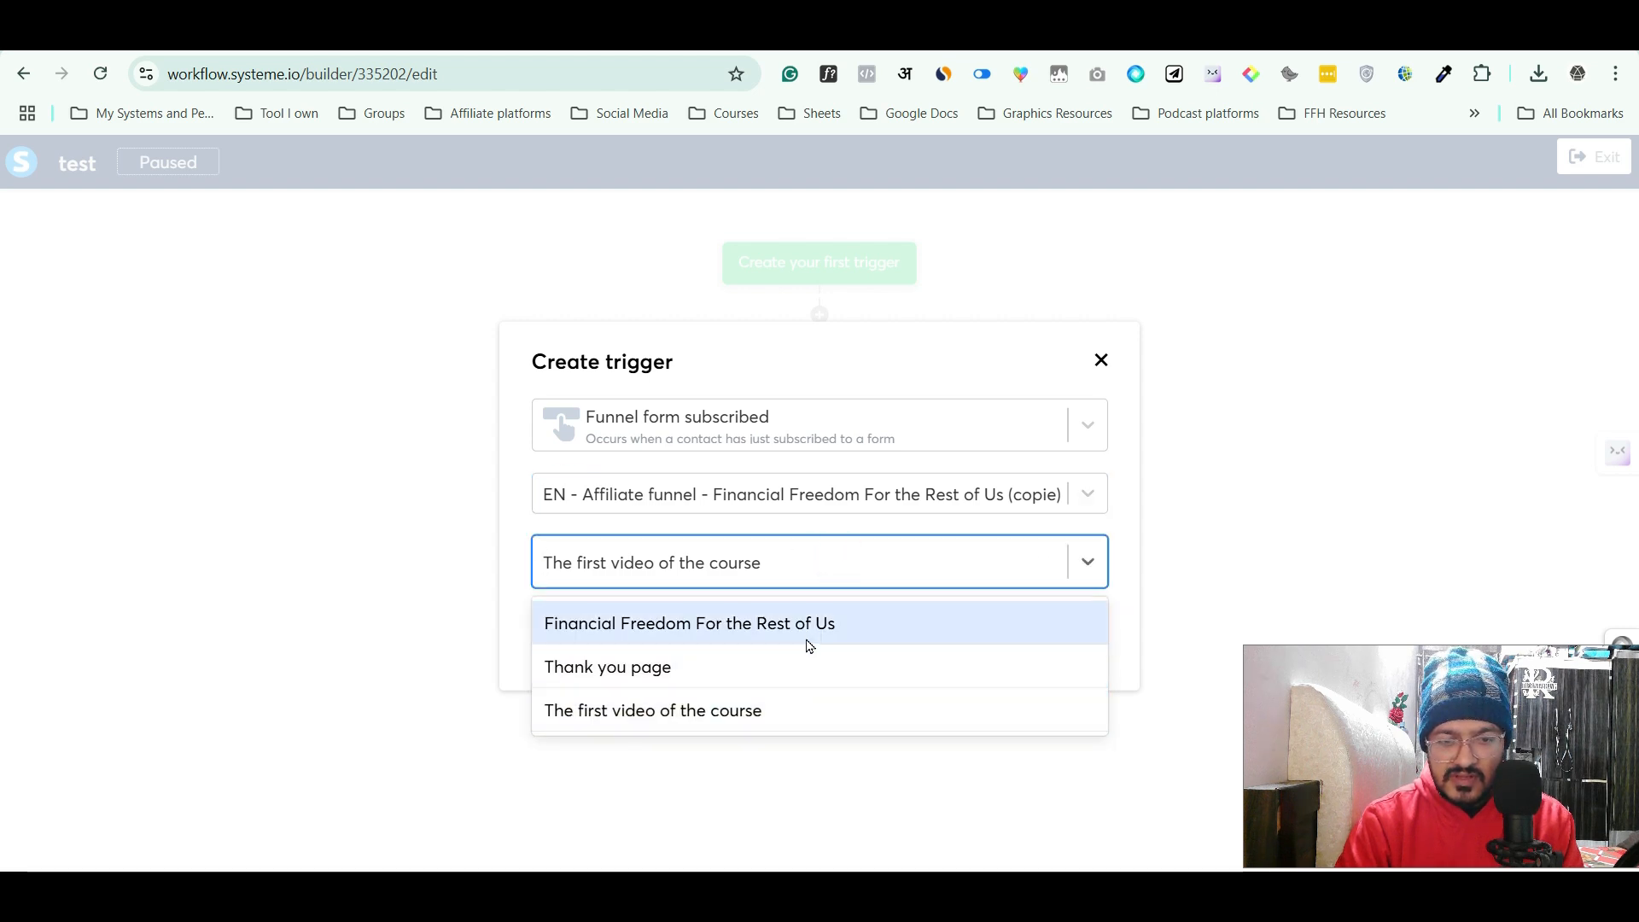
pyautogui.click(809, 639)
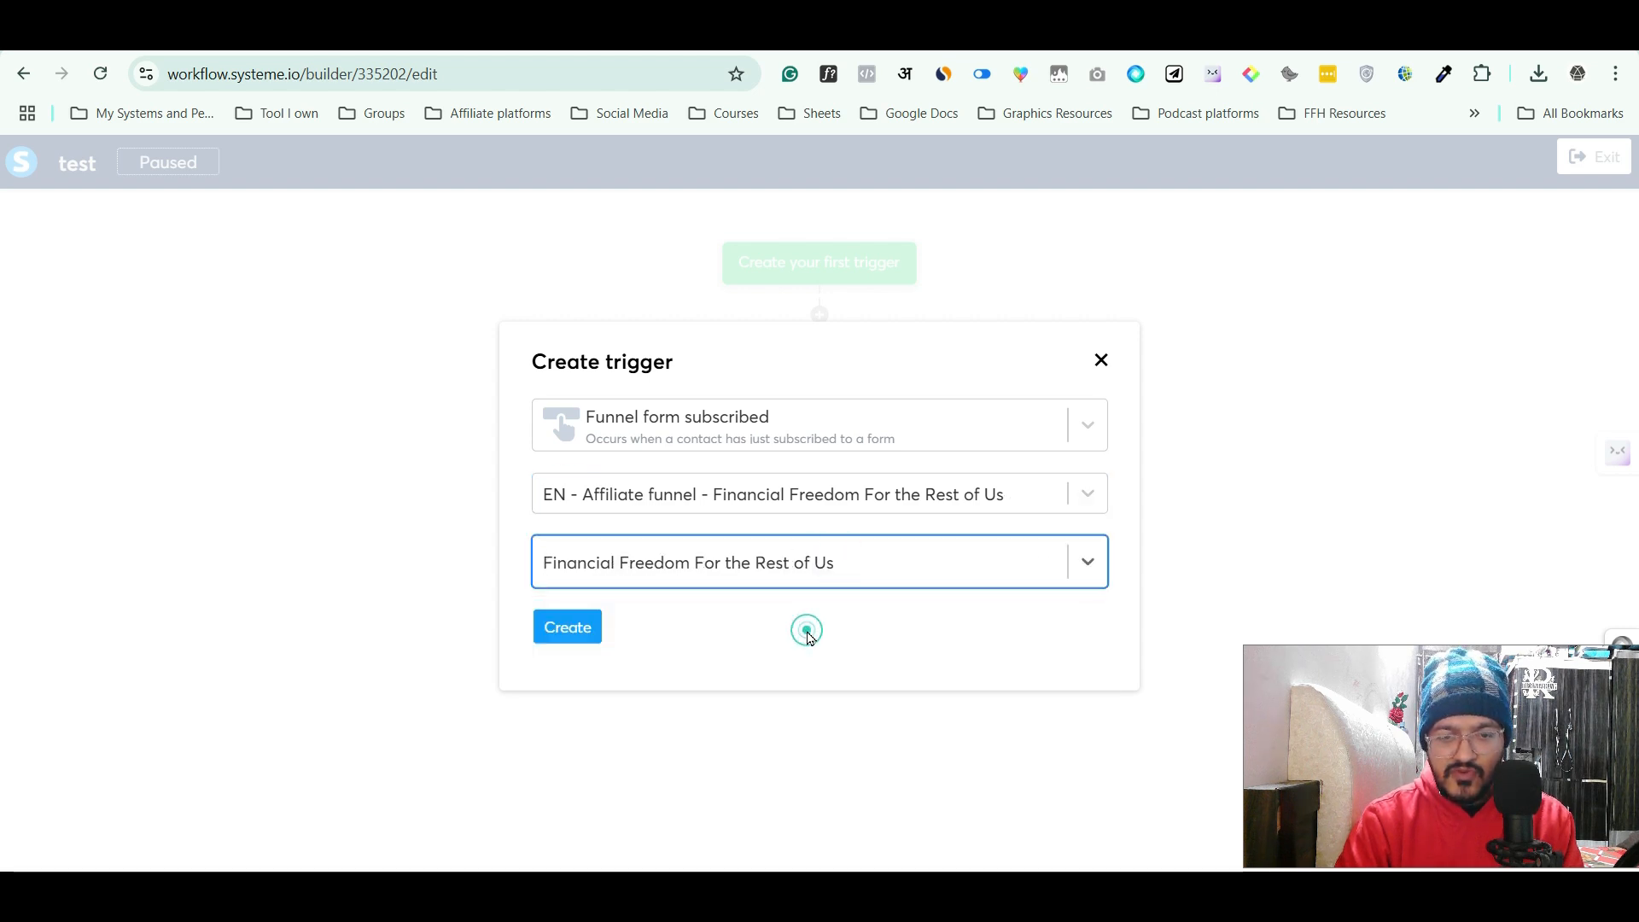
pyautogui.click(573, 636)
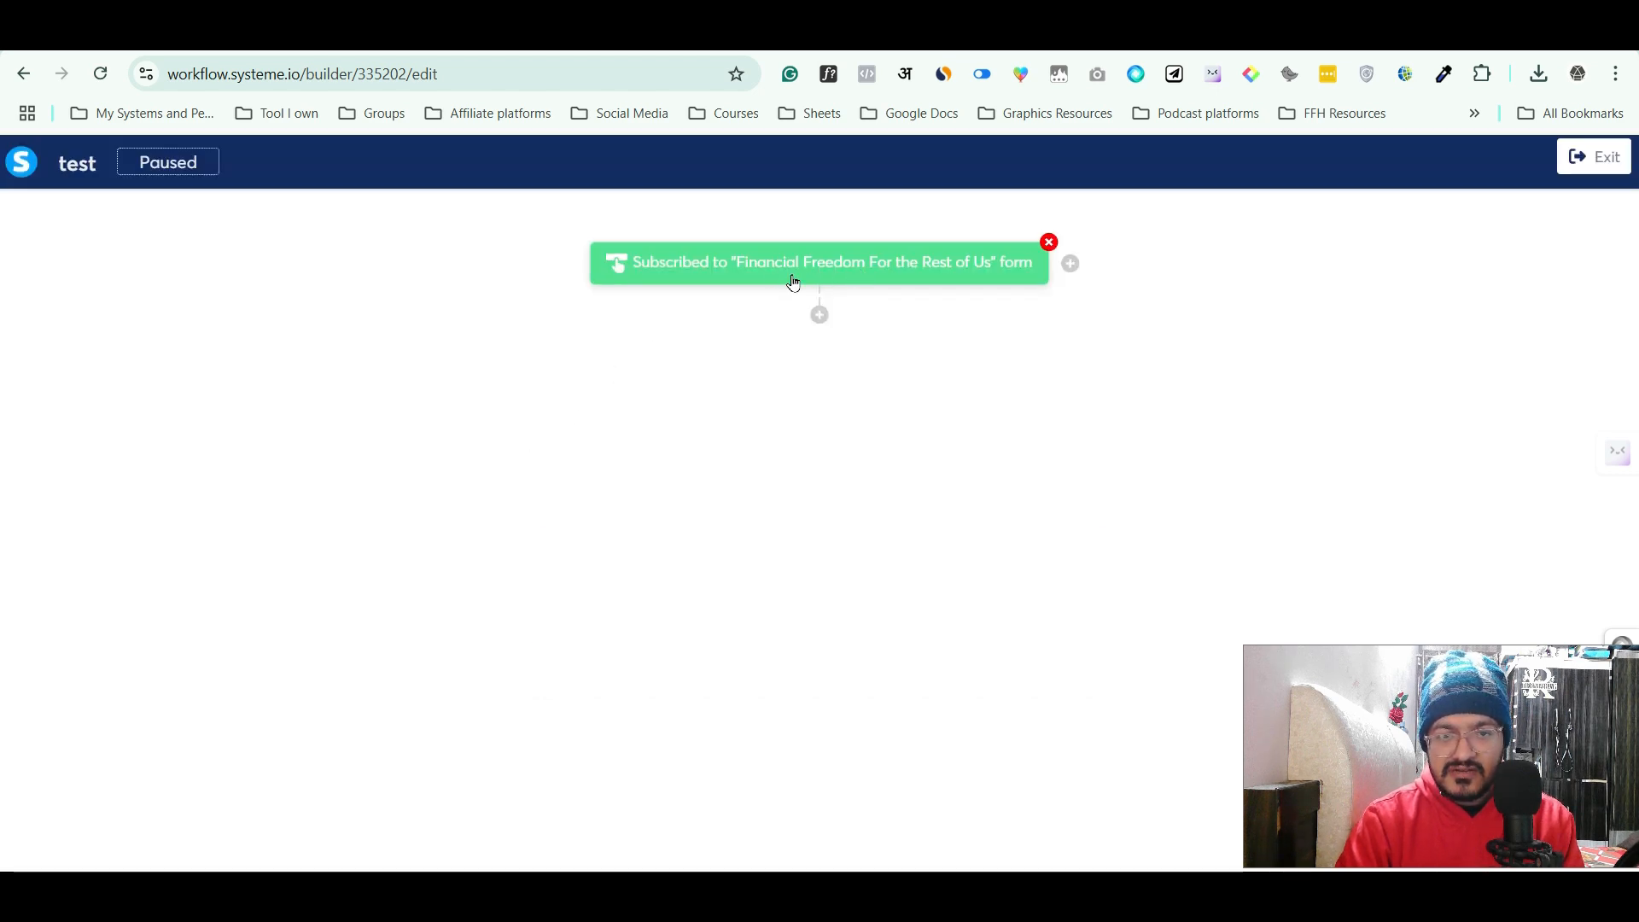
# Add an Apply a tag action below the trigger using the "affiliate leads Accelerator Blueprint" tag
pyautogui.click(820, 314)
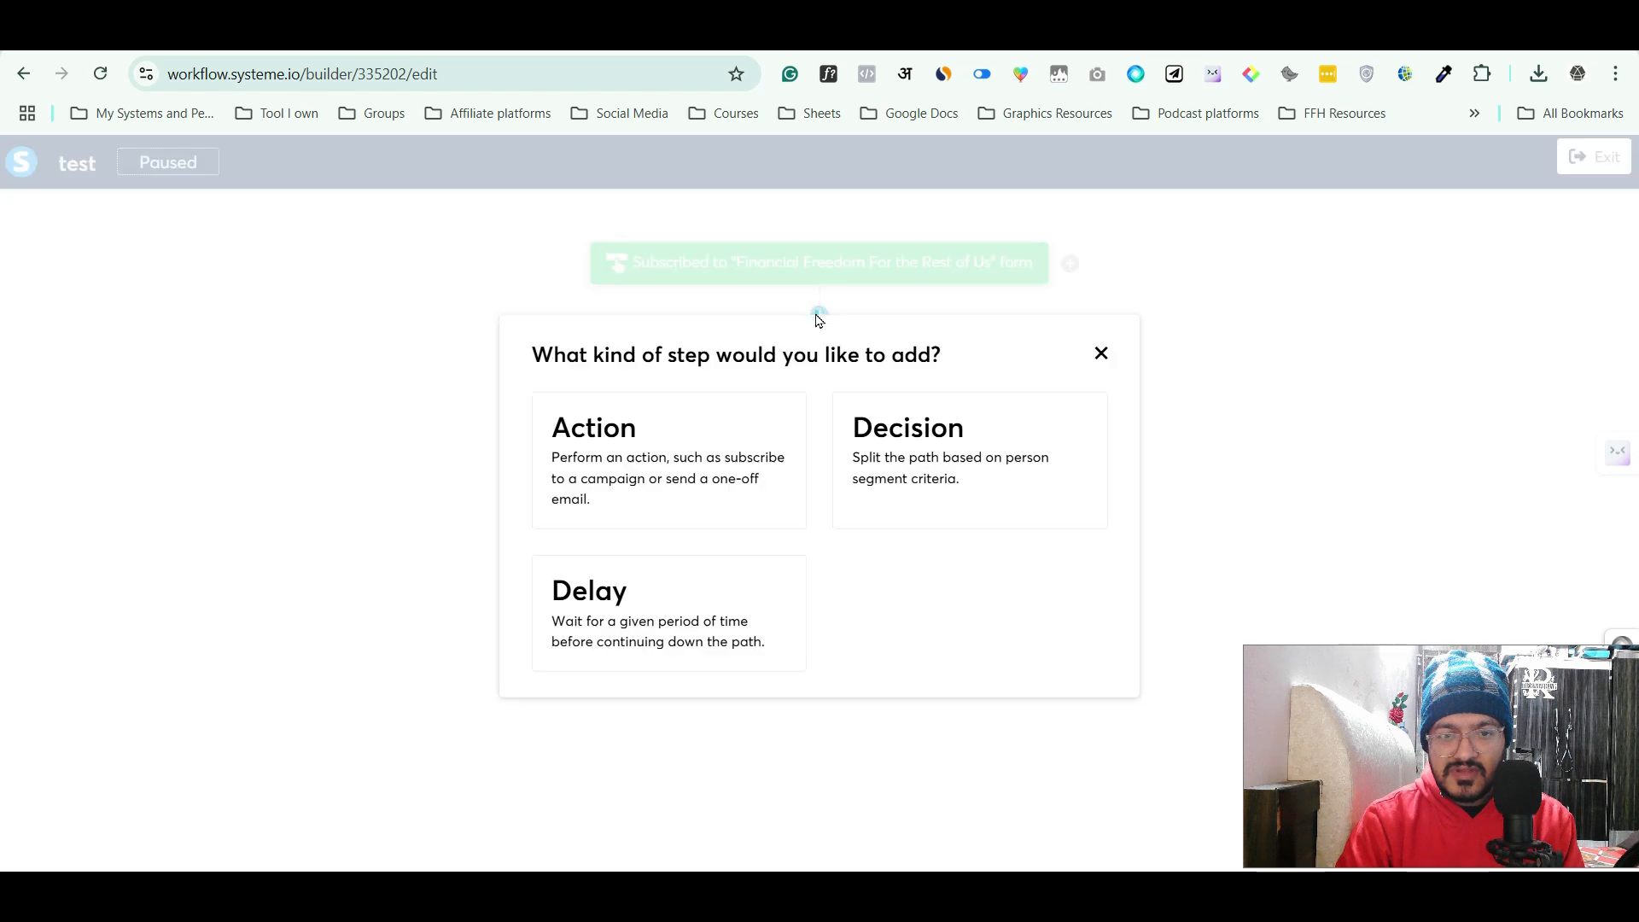
pyautogui.click(644, 480)
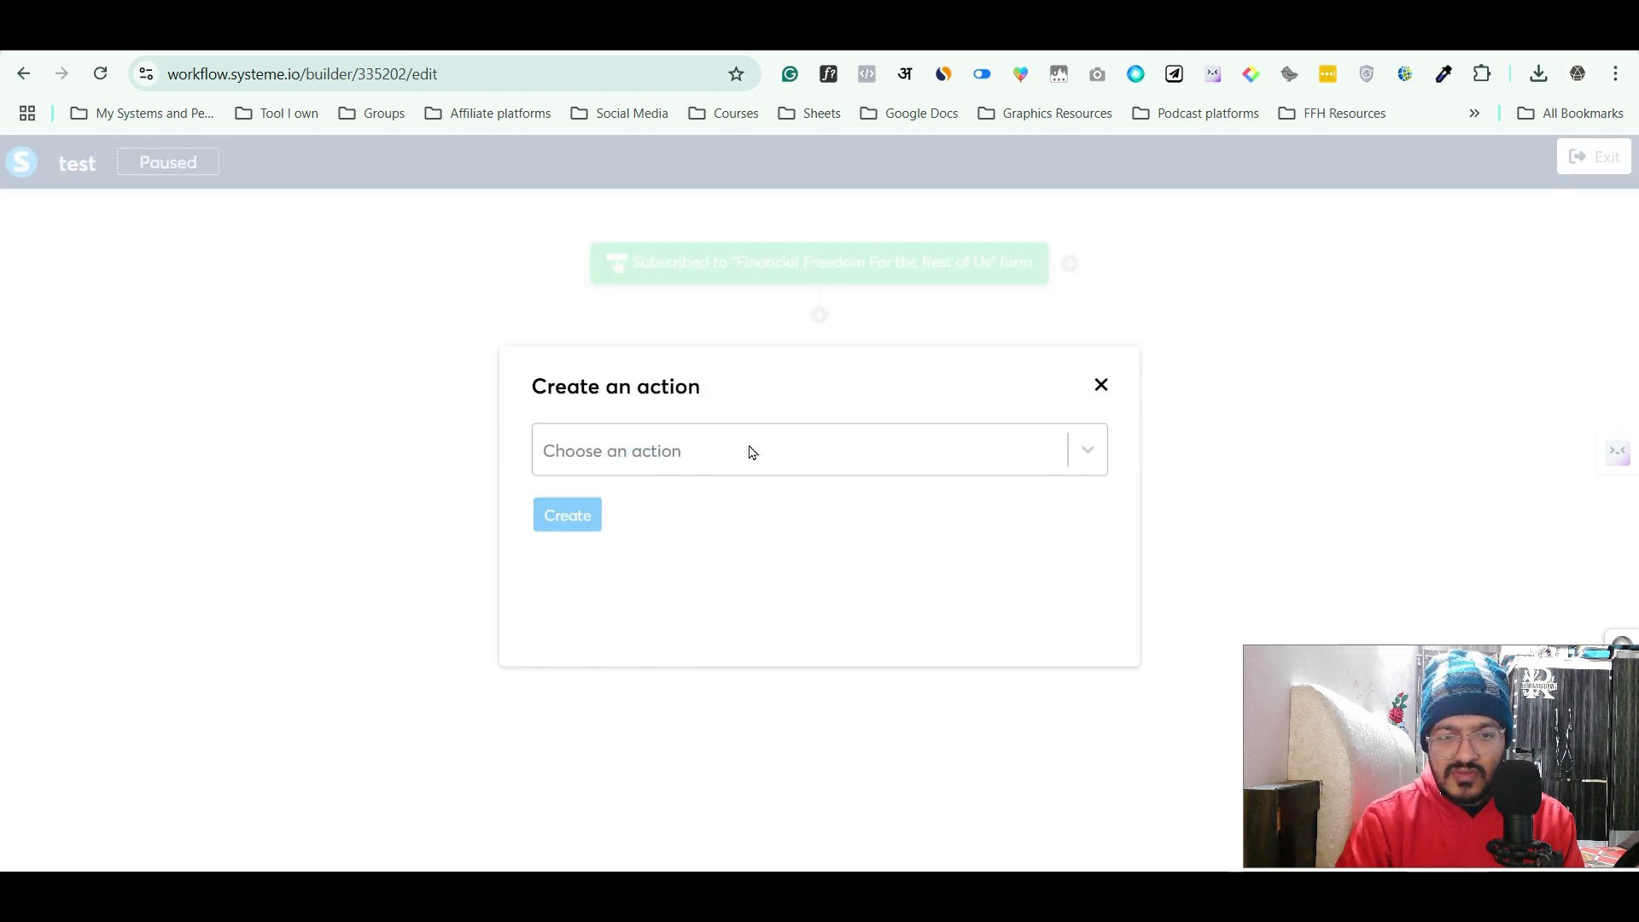
pyautogui.click(1068, 448)
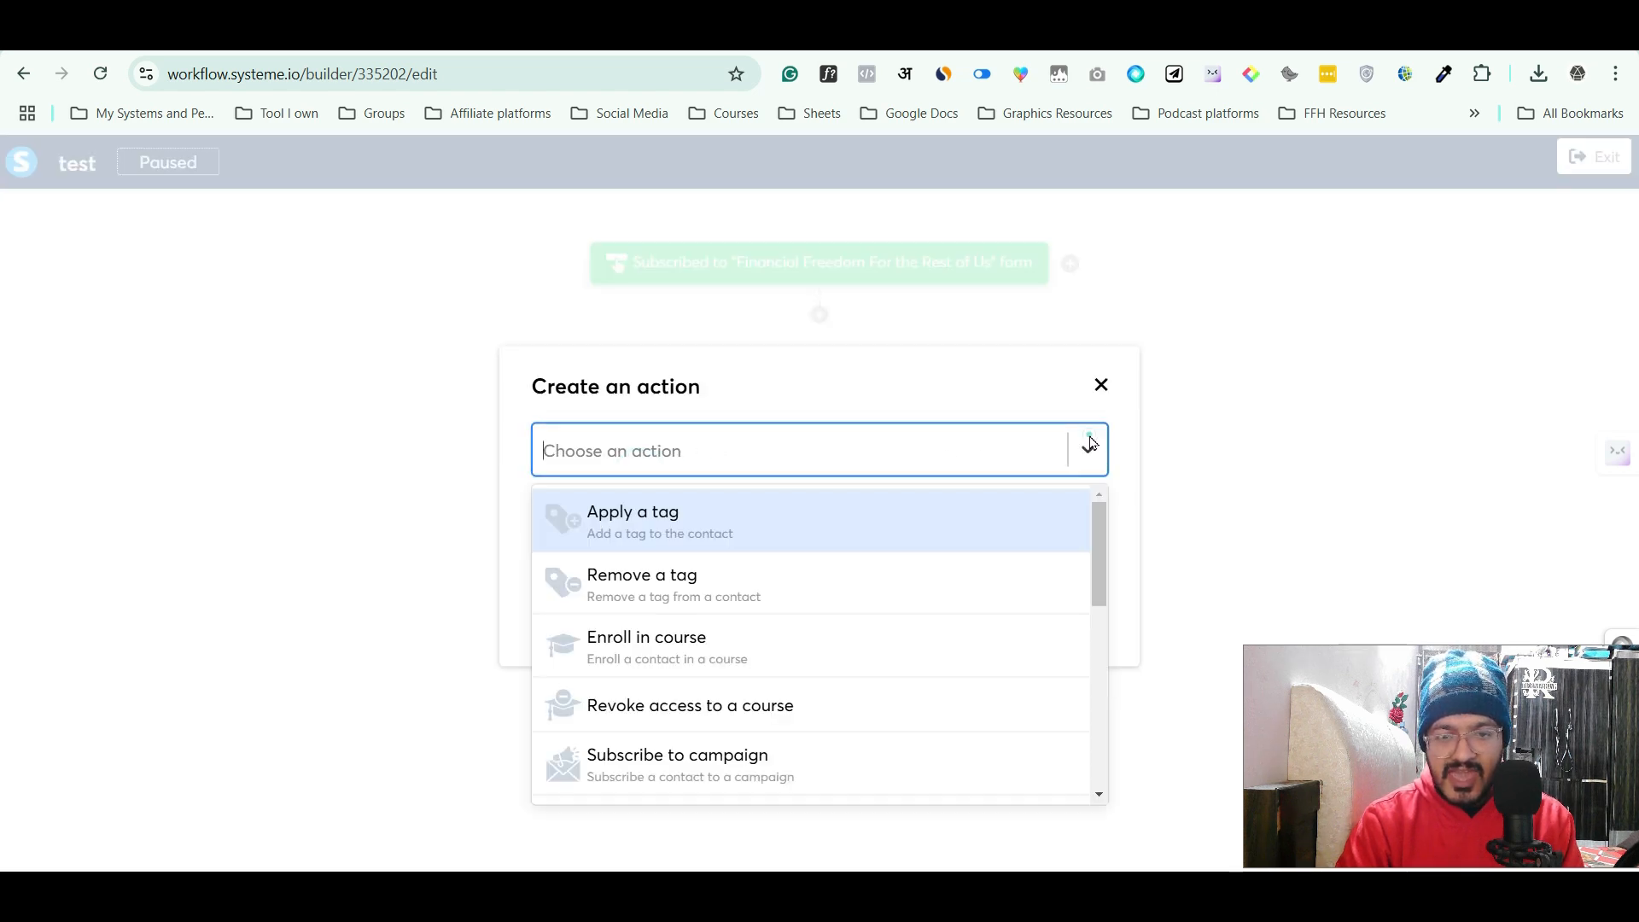
pyautogui.click(733, 530)
pyautogui.click(799, 525)
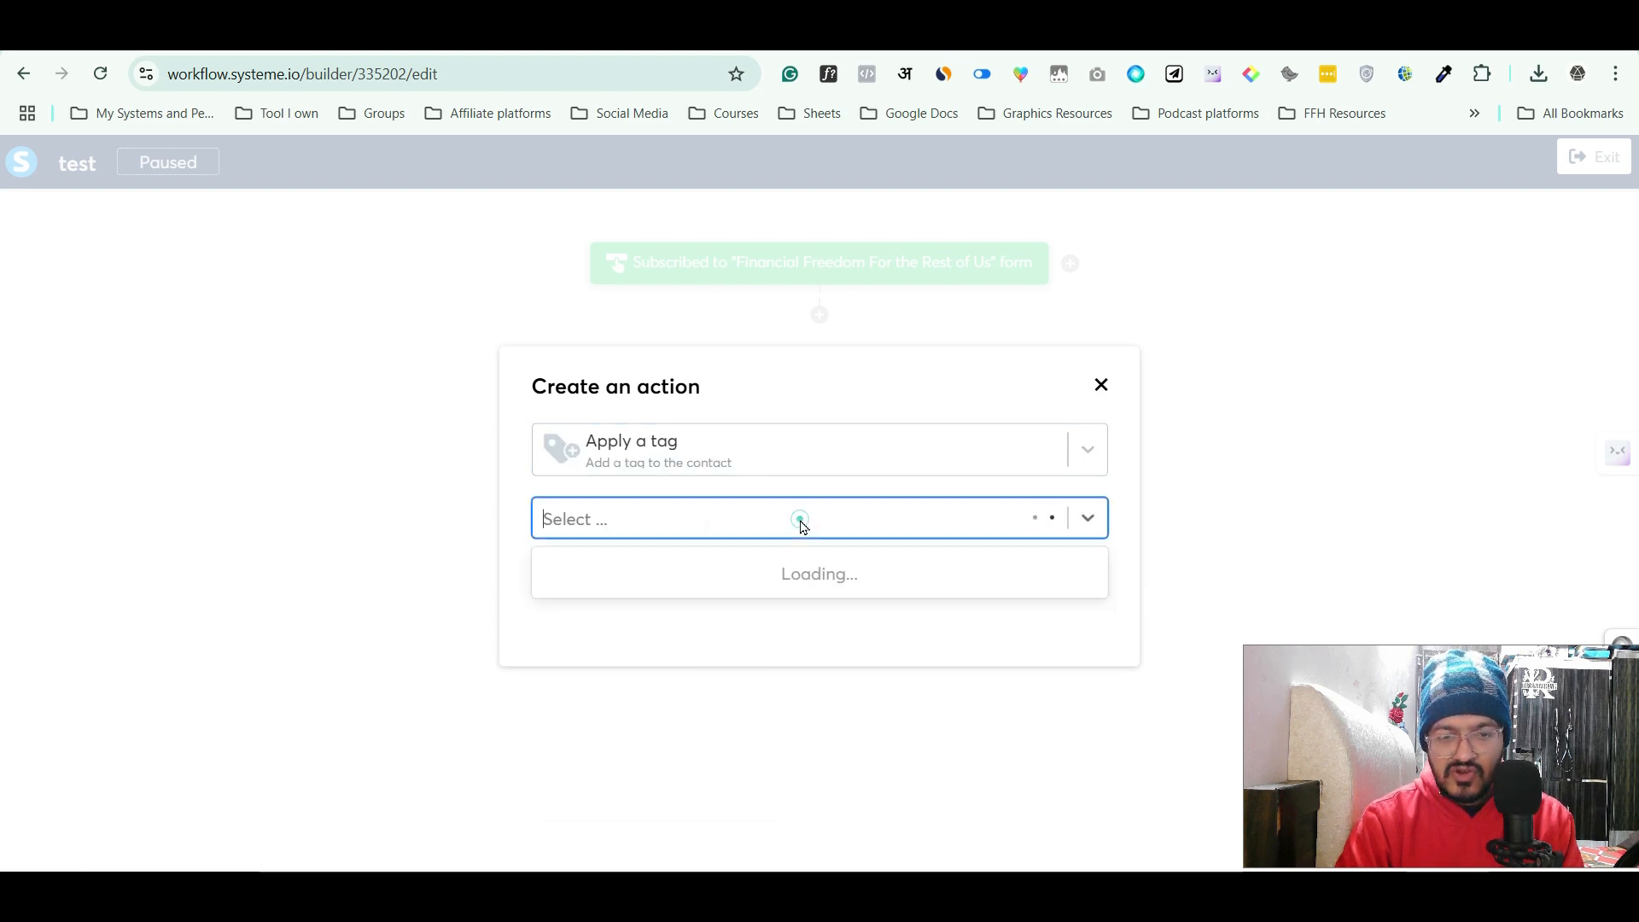
pyautogui.scroll(-4, 743, 714)
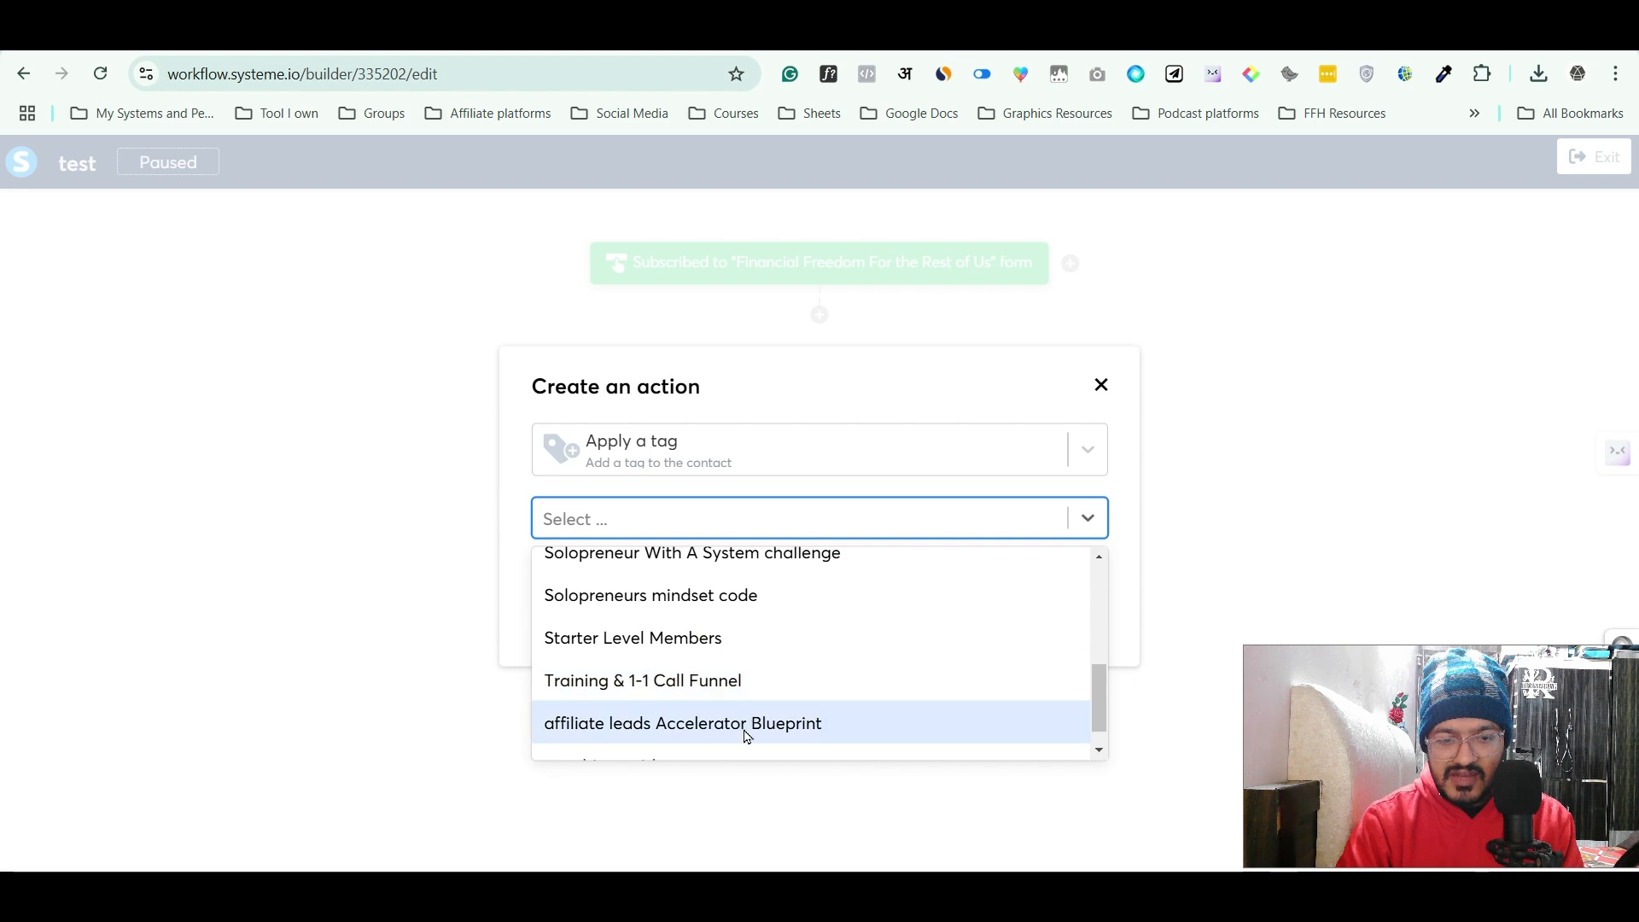
pyautogui.click(744, 722)
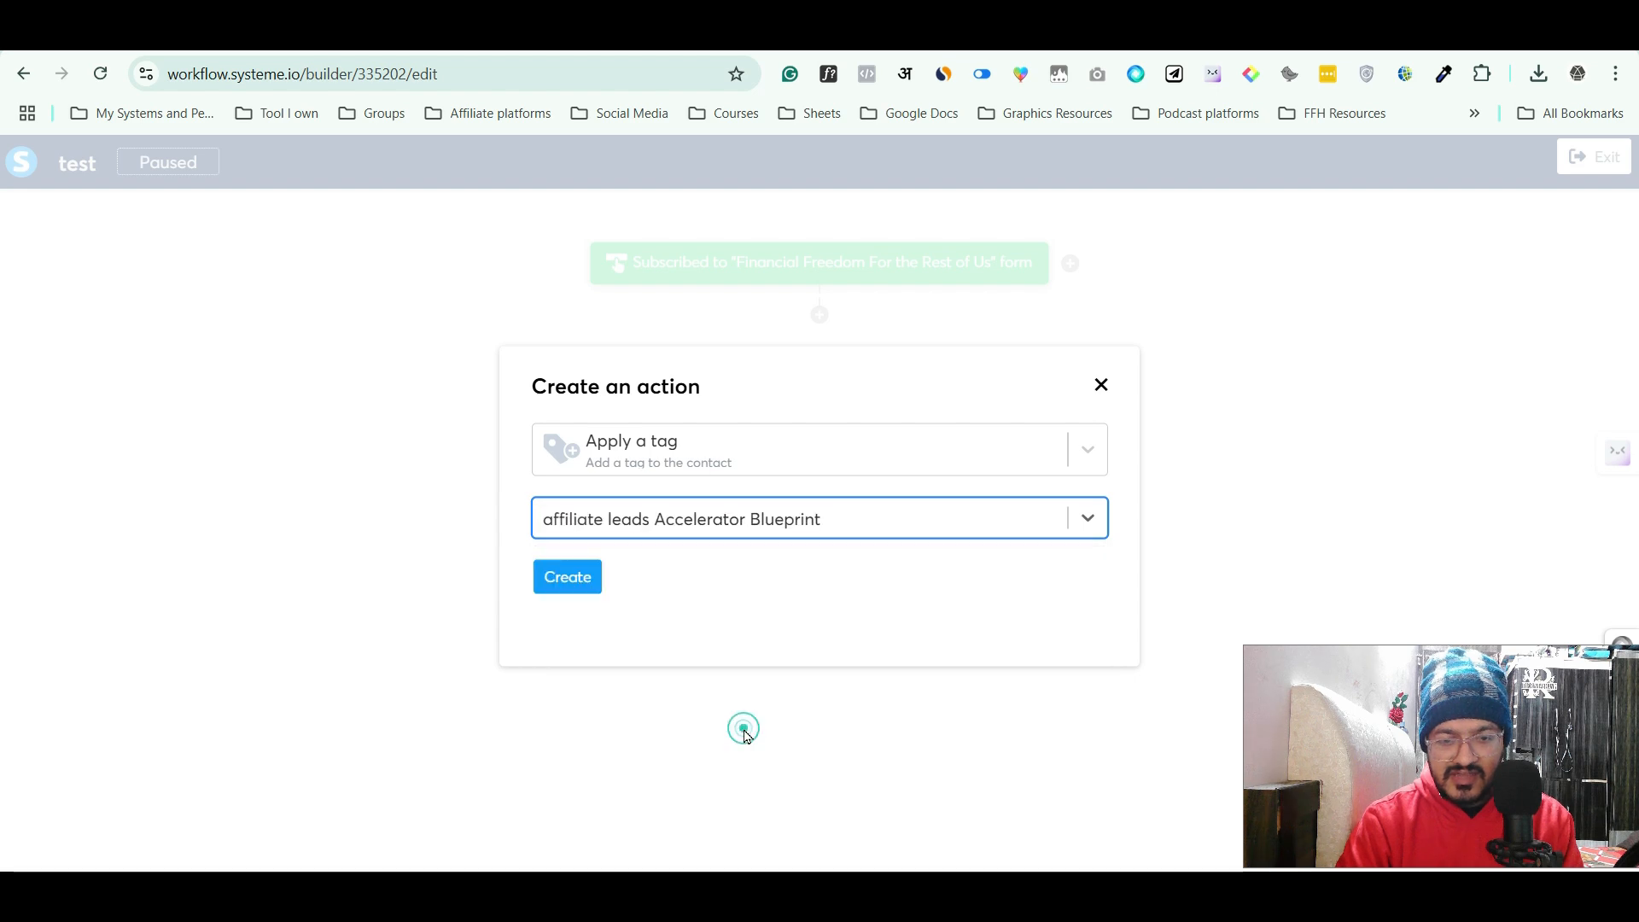
pyautogui.click(570, 578)
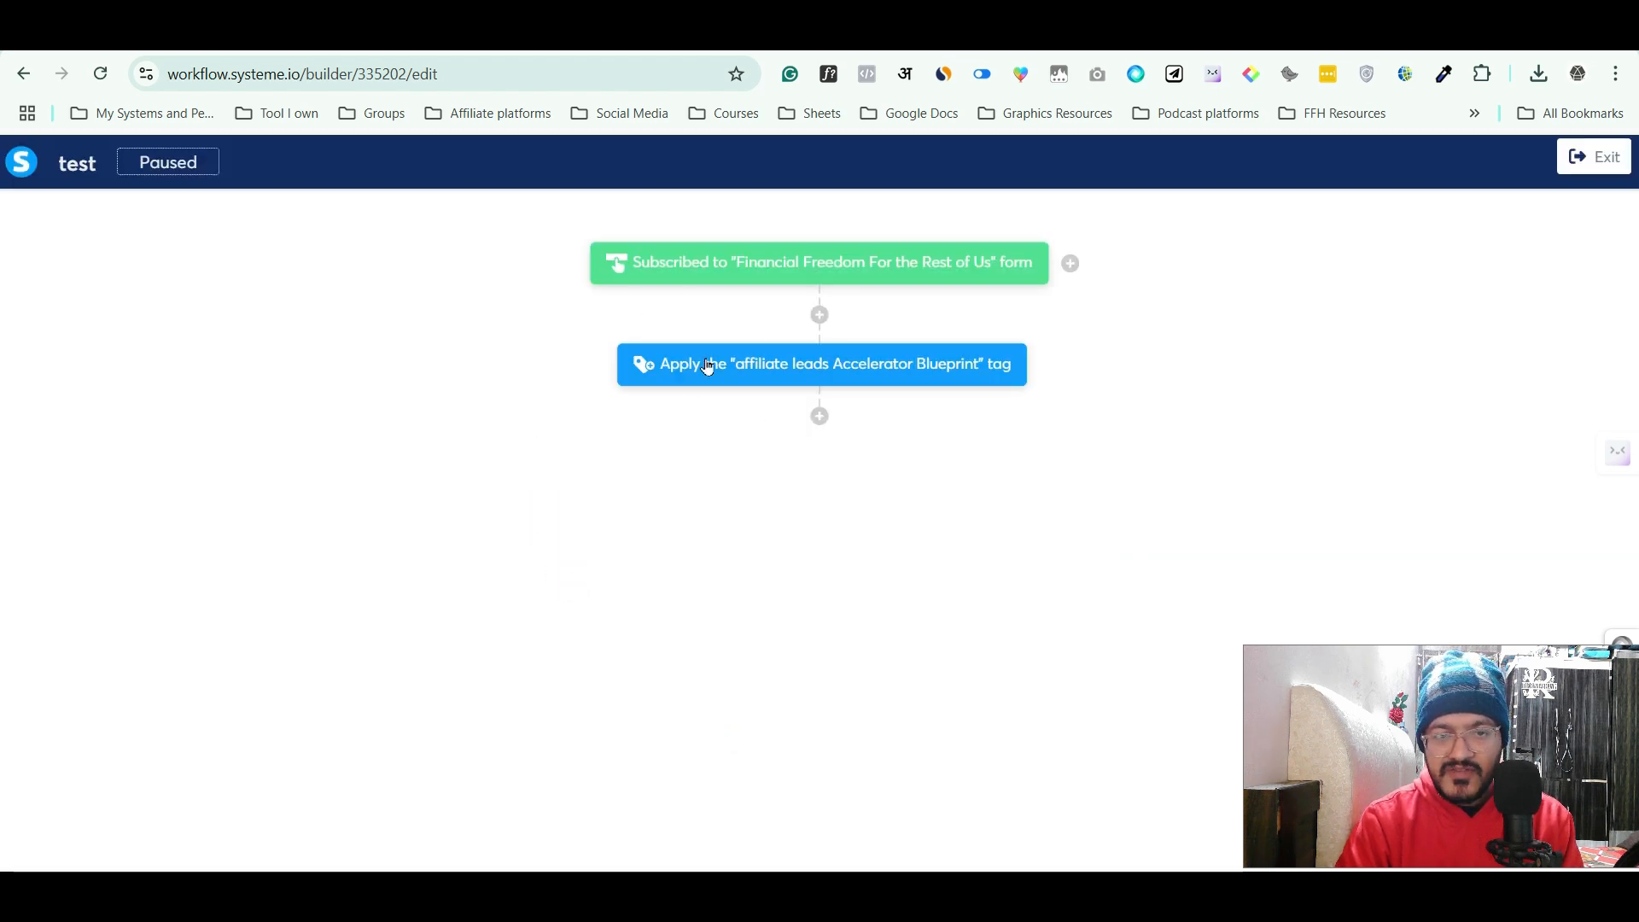
# Review the funnel step choices in the saved trigger and the tag set in the action without changing either
pyautogui.click(757, 265)
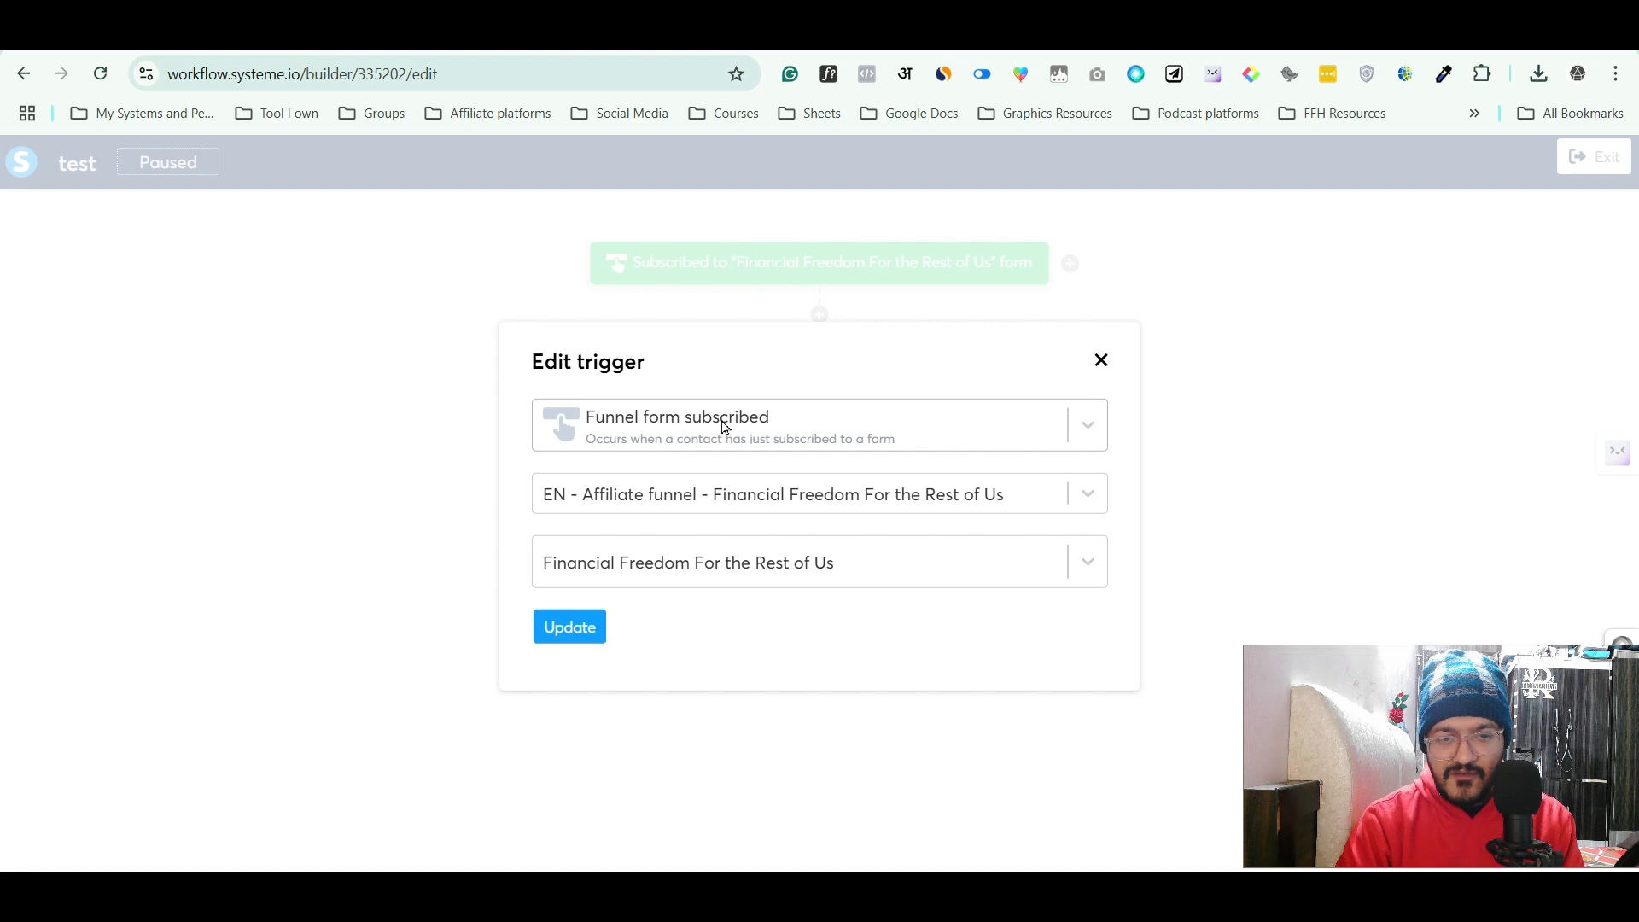
pyautogui.click(760, 565)
pyautogui.click(761, 564)
pyautogui.click(762, 565)
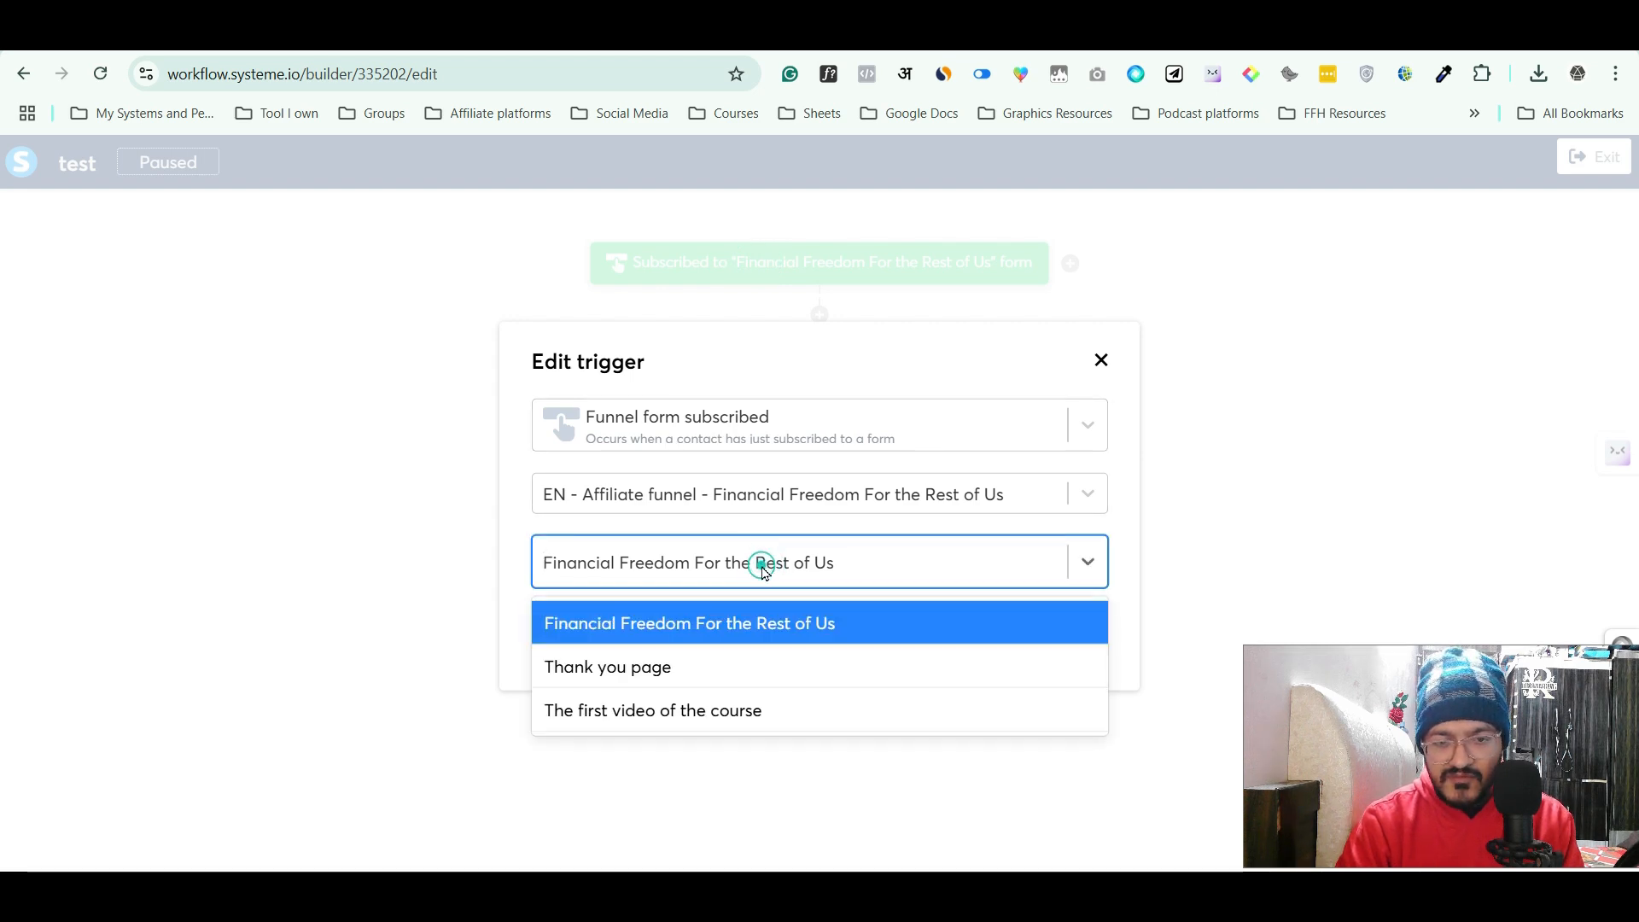
pyautogui.click(763, 565)
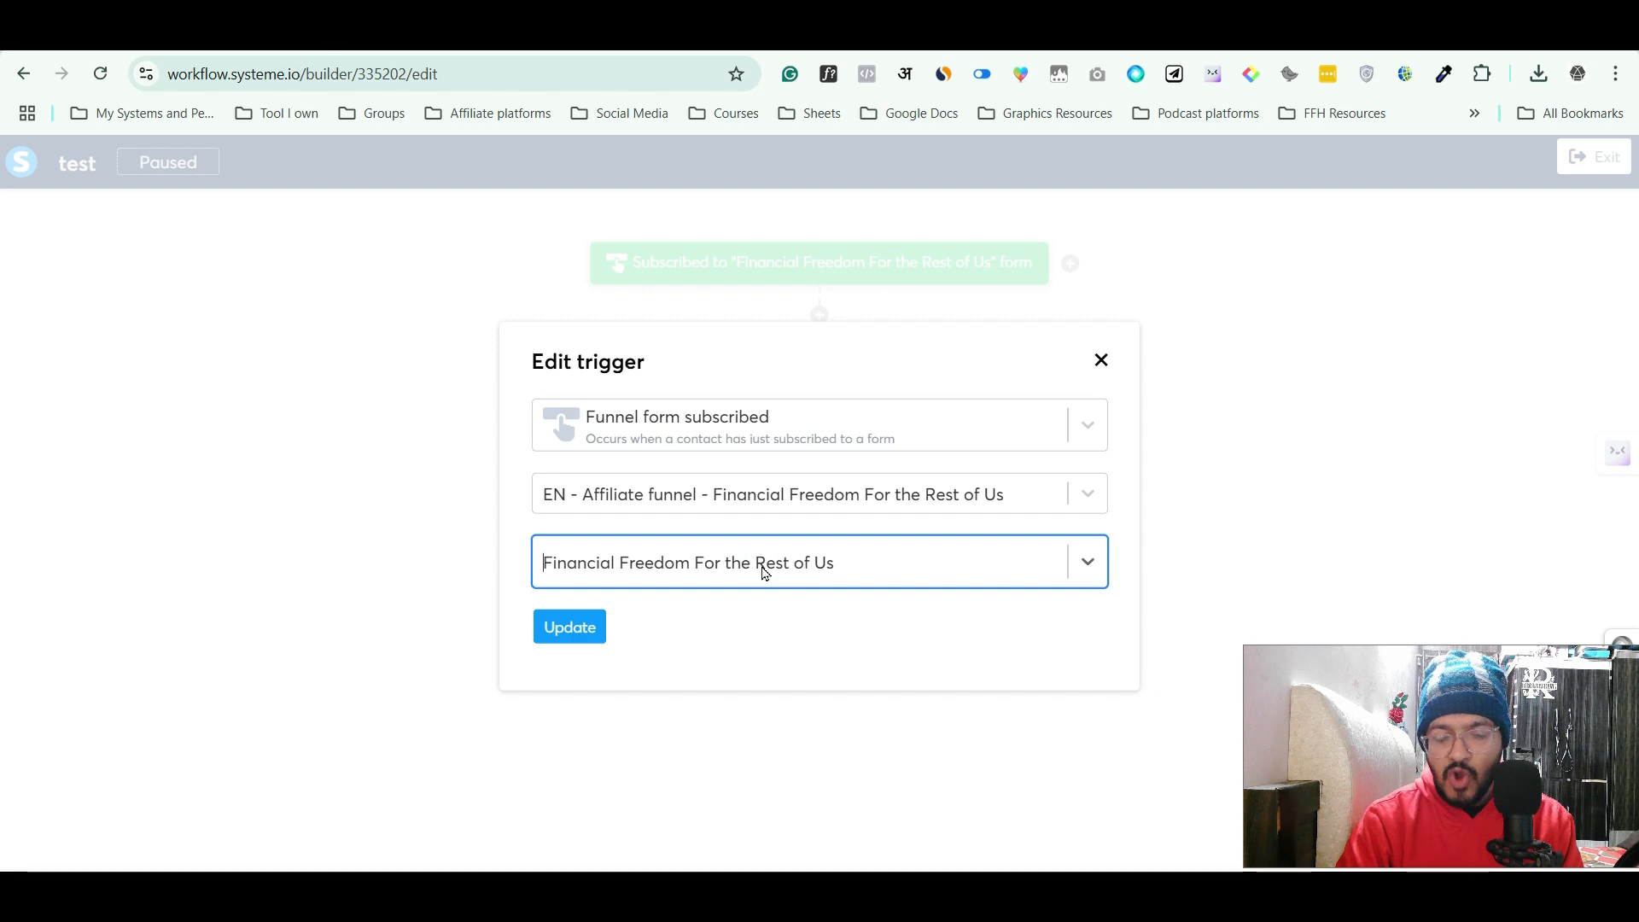
pyautogui.click(762, 567)
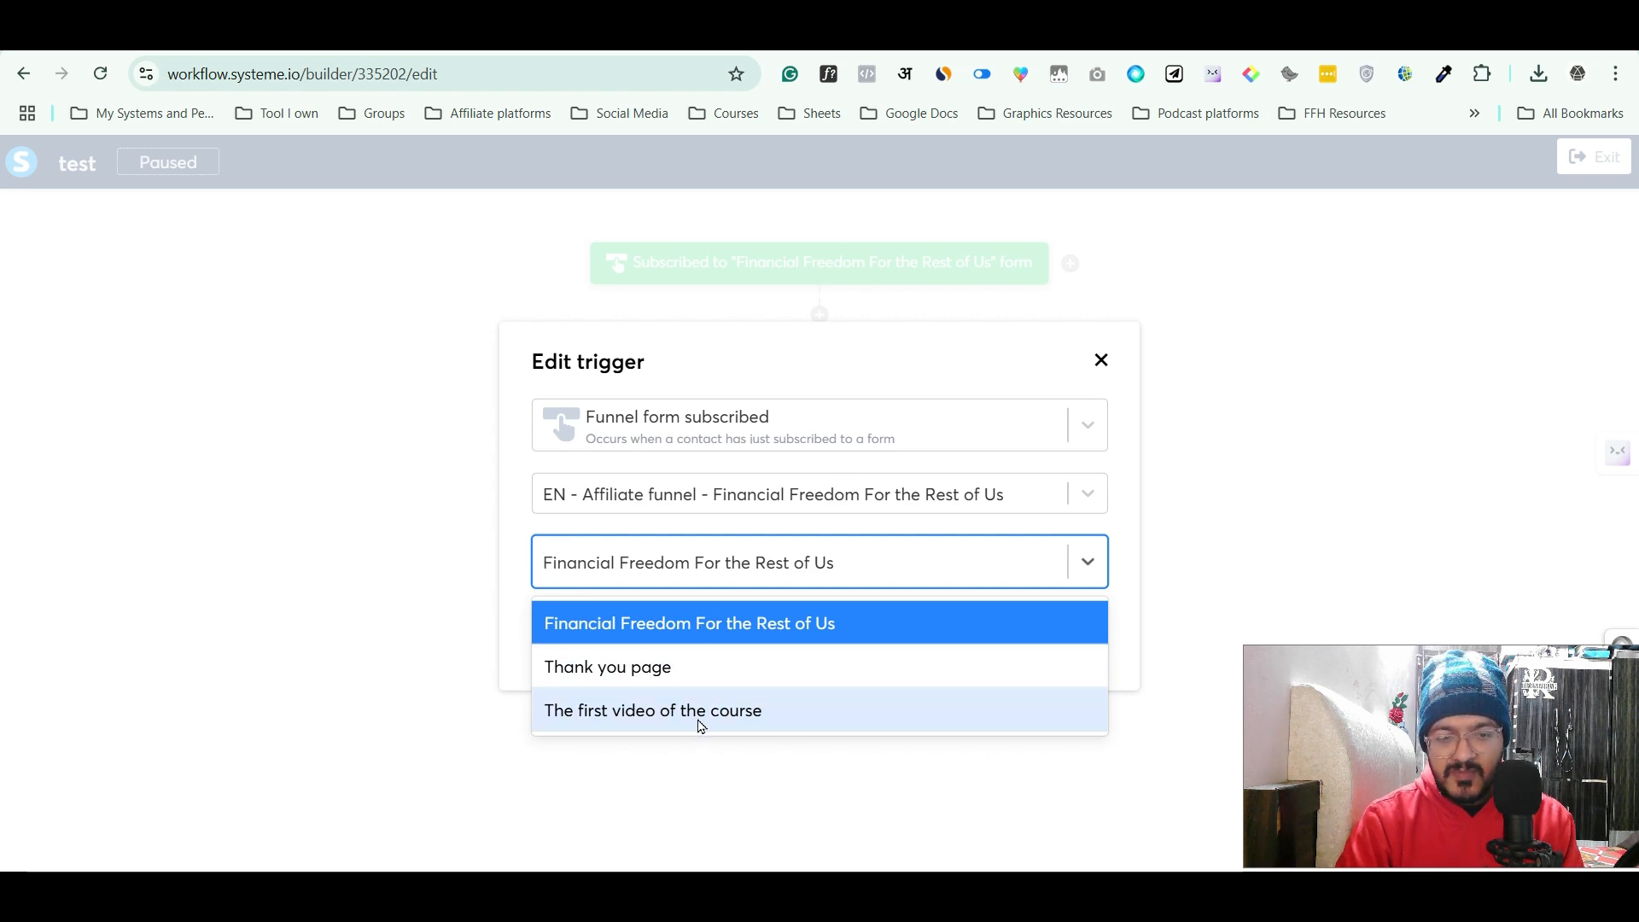
pyautogui.click(691, 634)
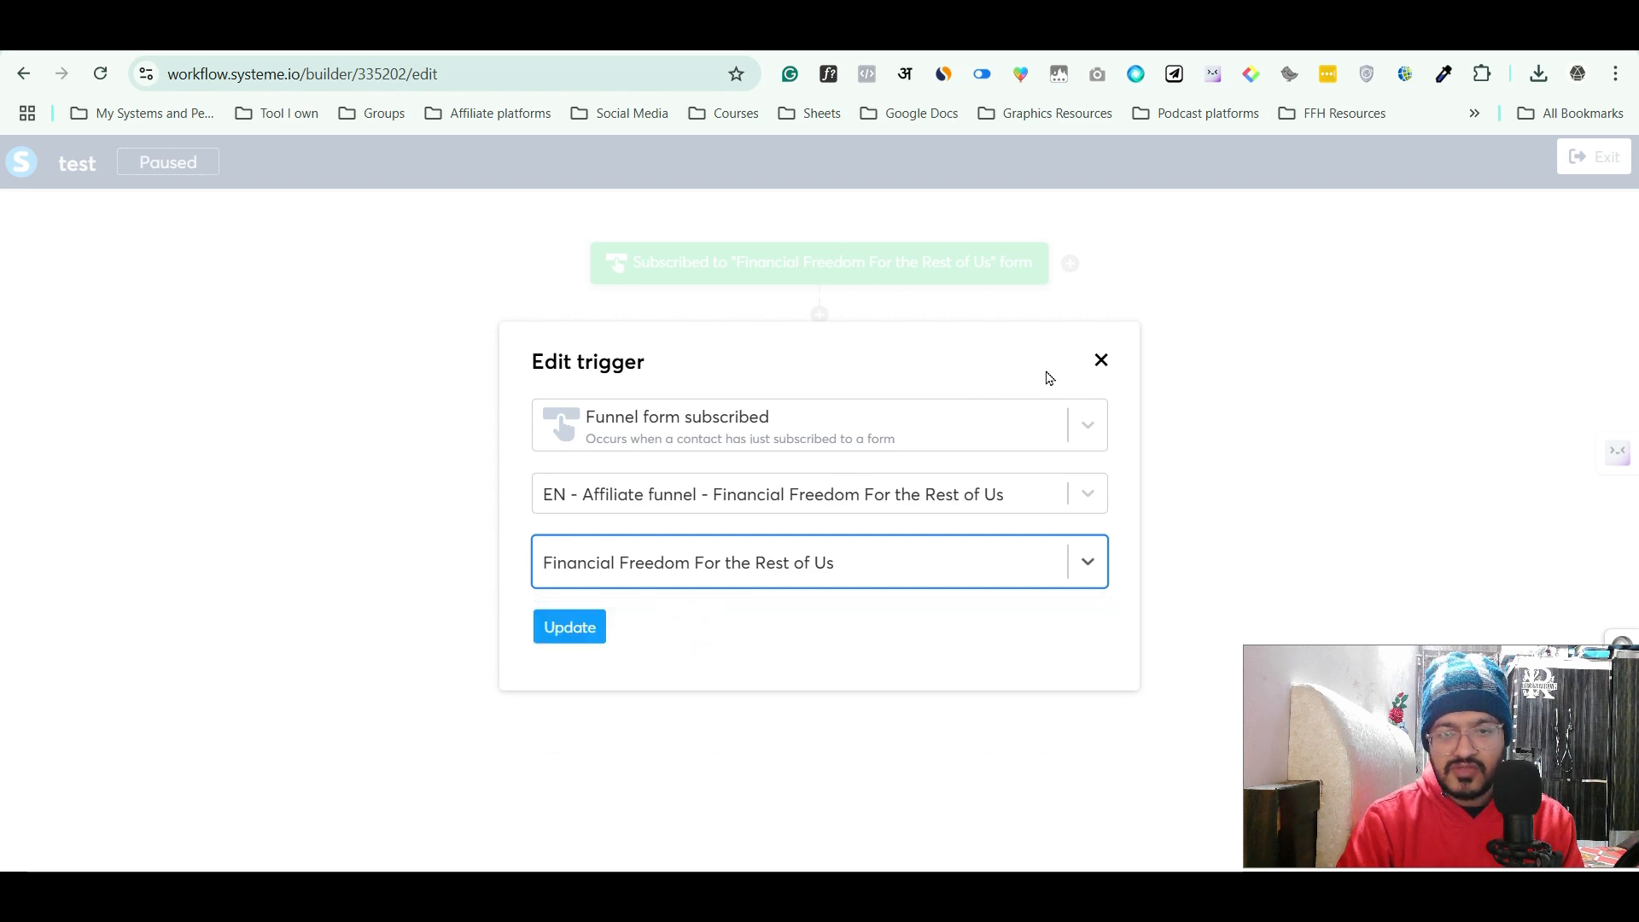
pyautogui.click(1100, 359)
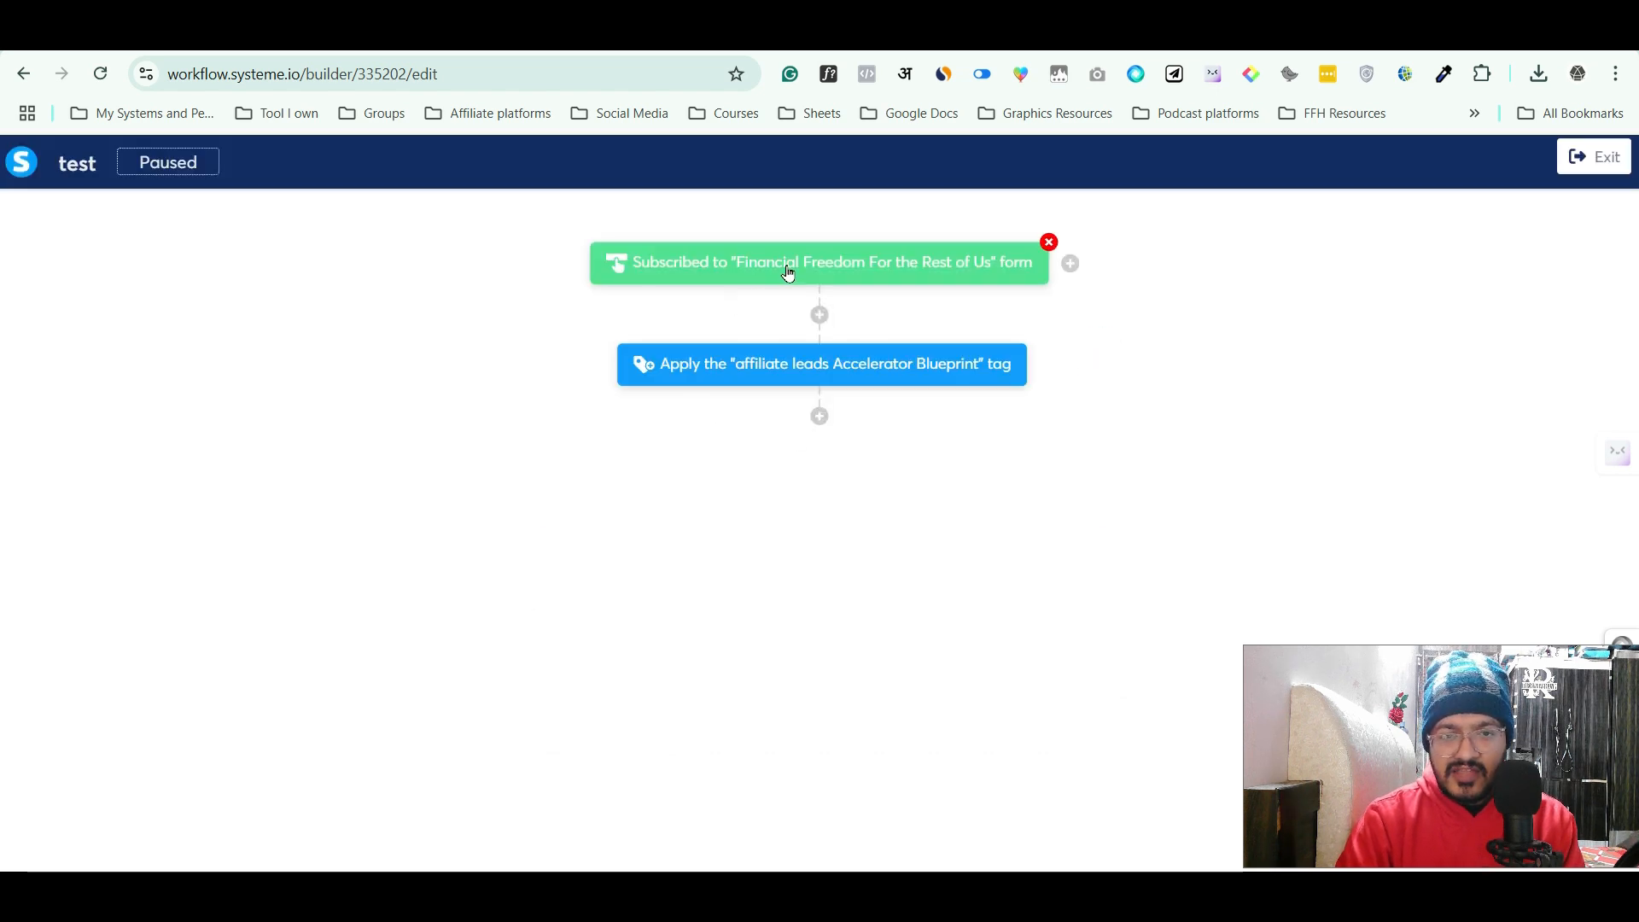
pyautogui.click(794, 368)
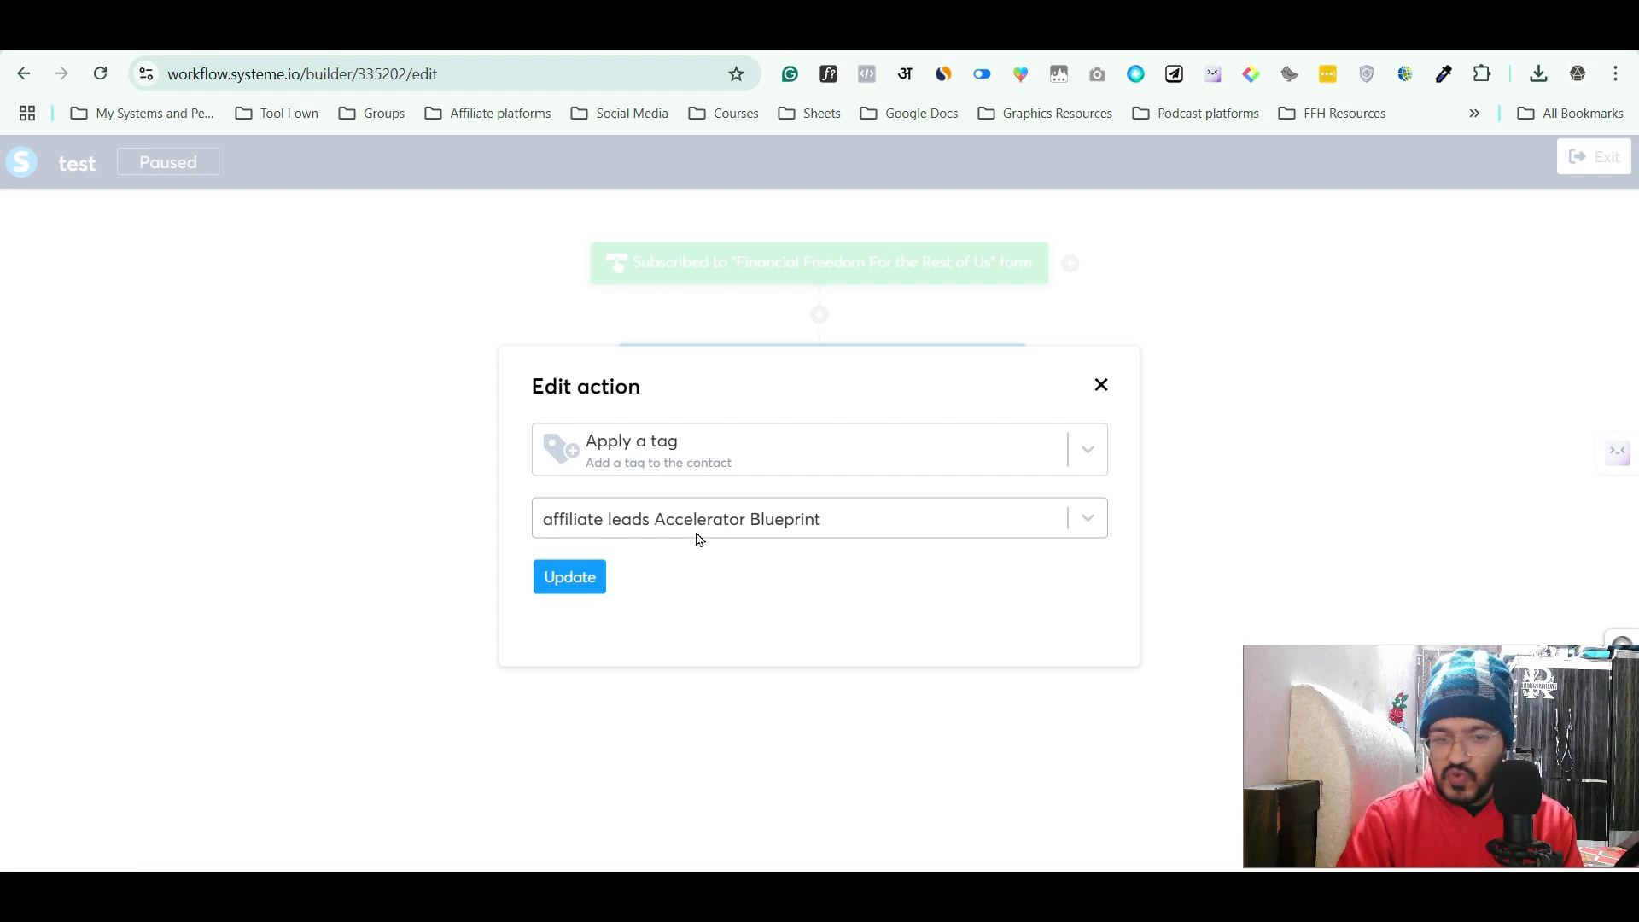
pyautogui.click(1101, 387)
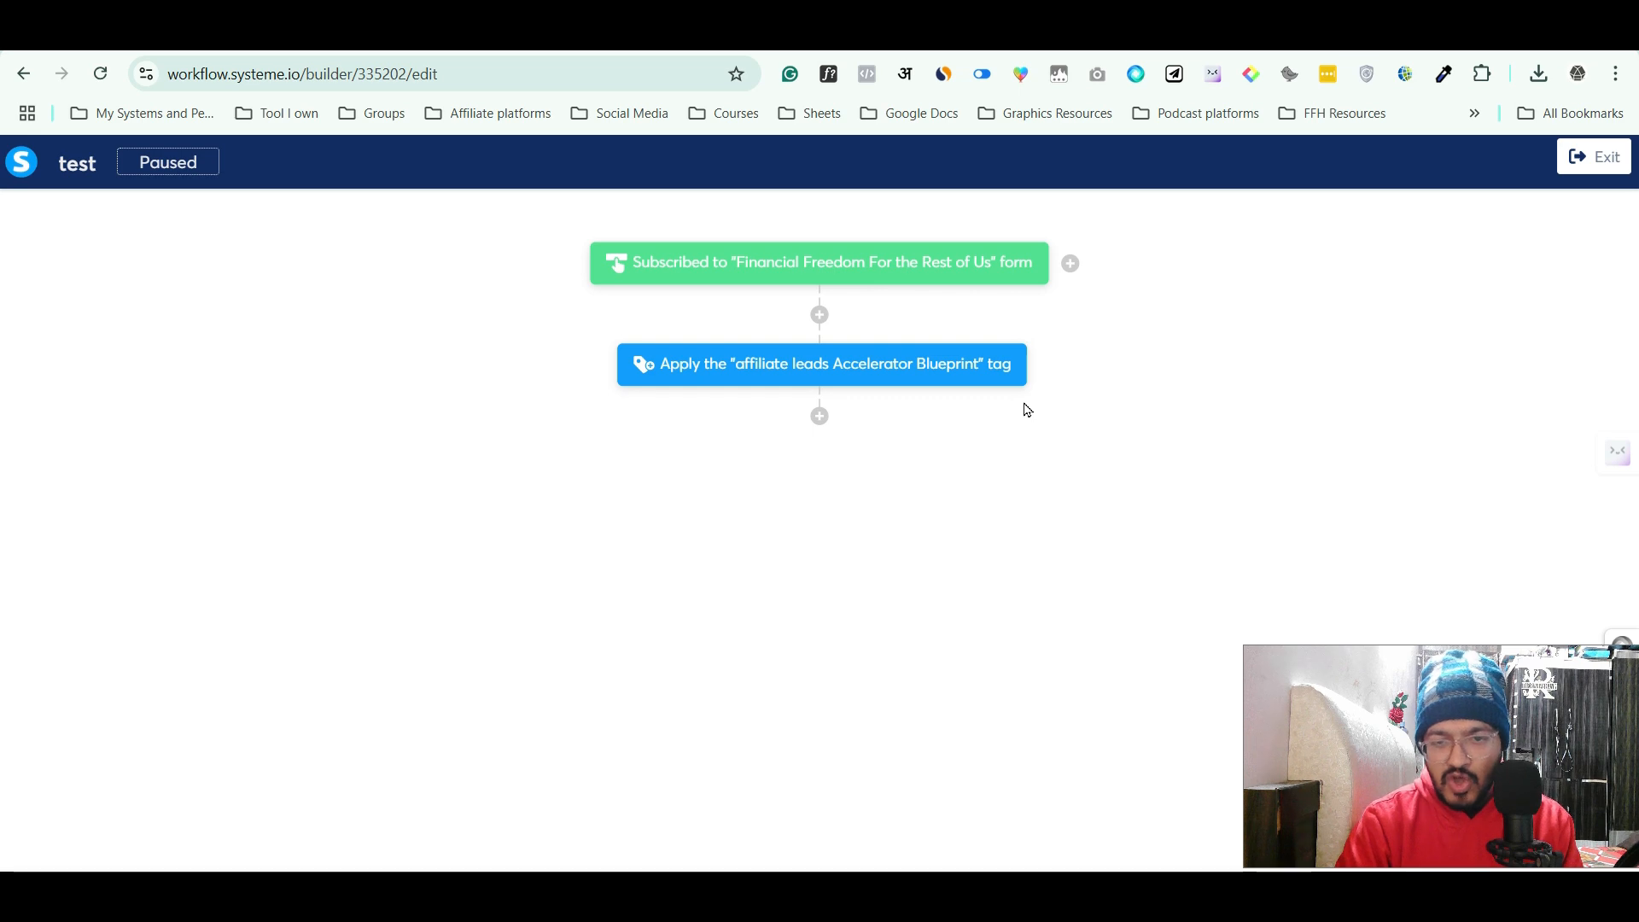
# Try to switch the trigger to Blog page form subscribed and choose a blog form, closing the trigger settings without updating
pyautogui.click(902, 273)
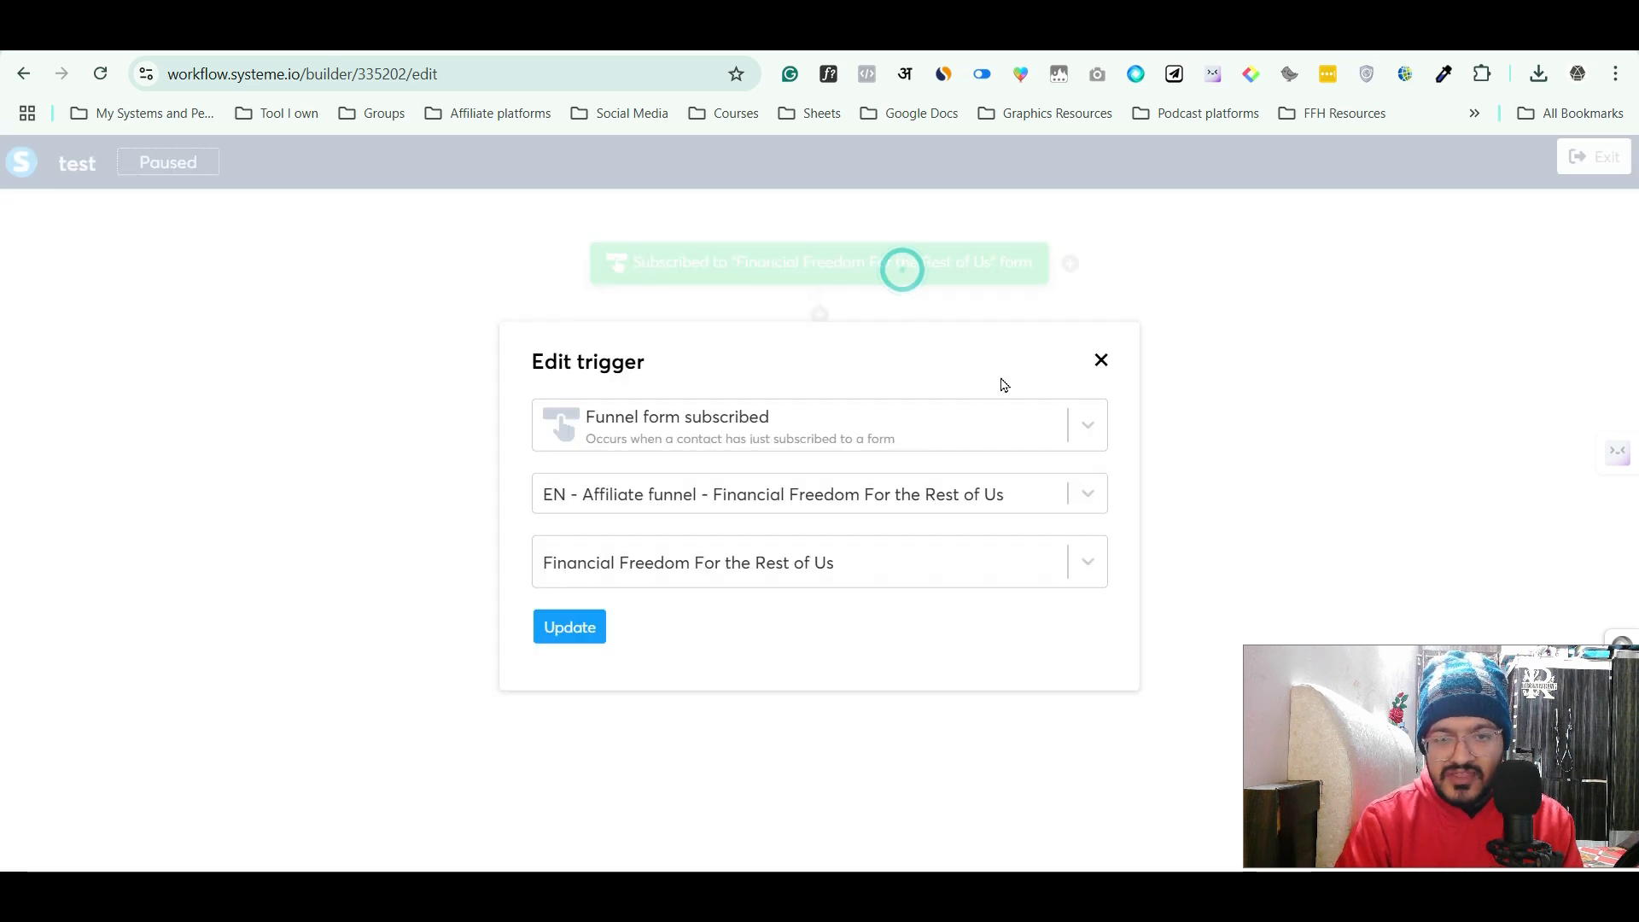
pyautogui.click(1075, 431)
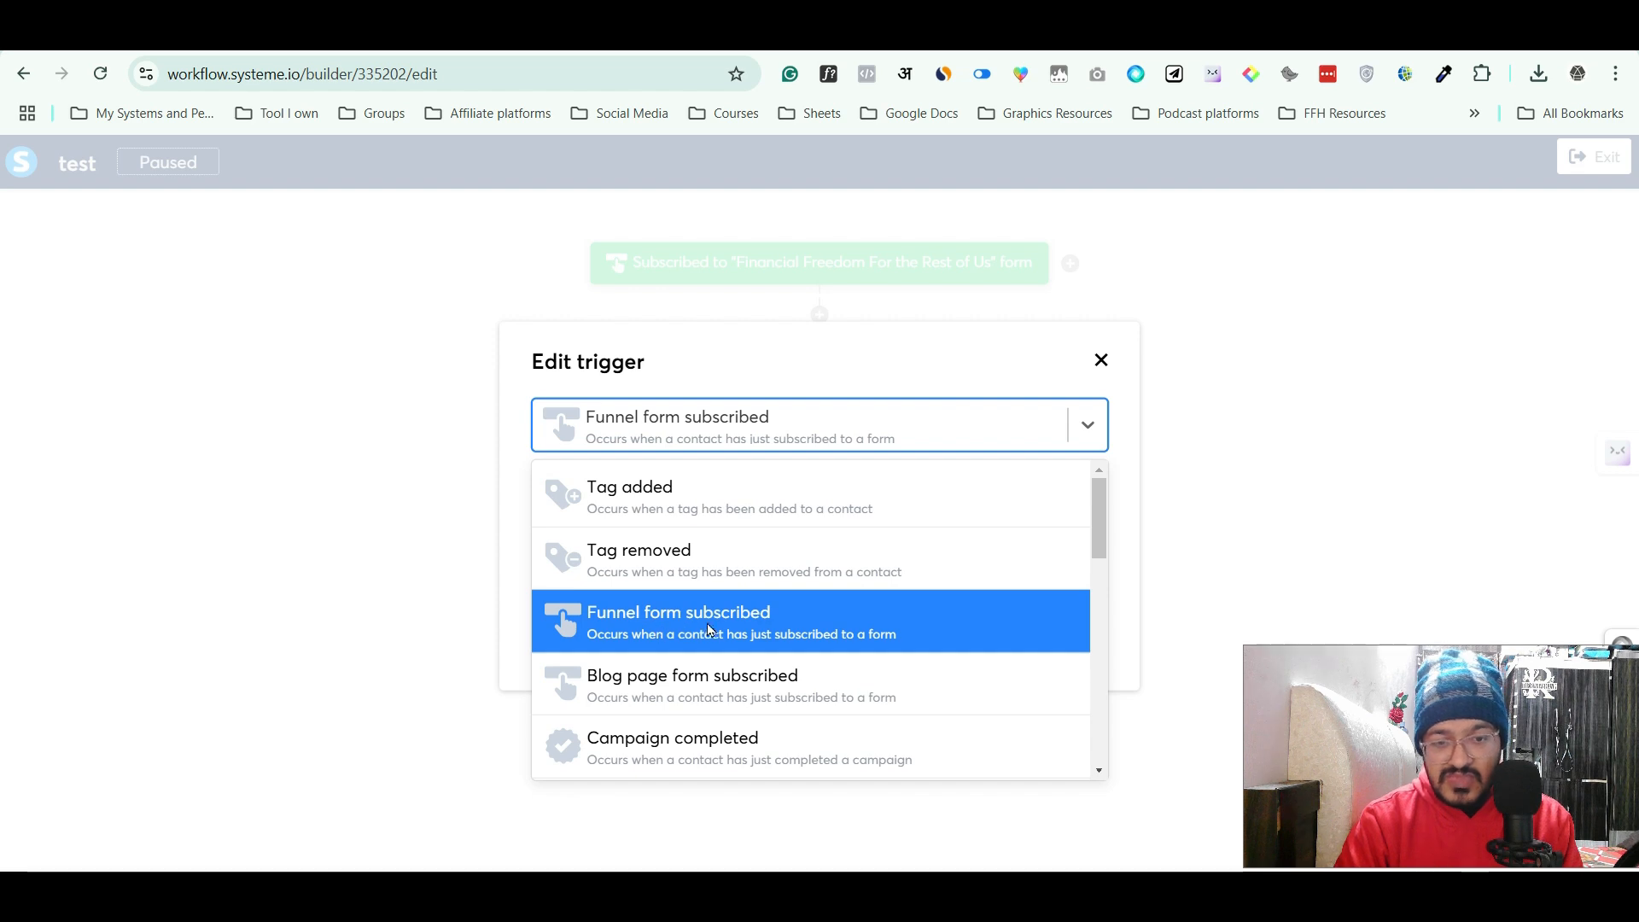
pyautogui.scroll(-1, 764, 616)
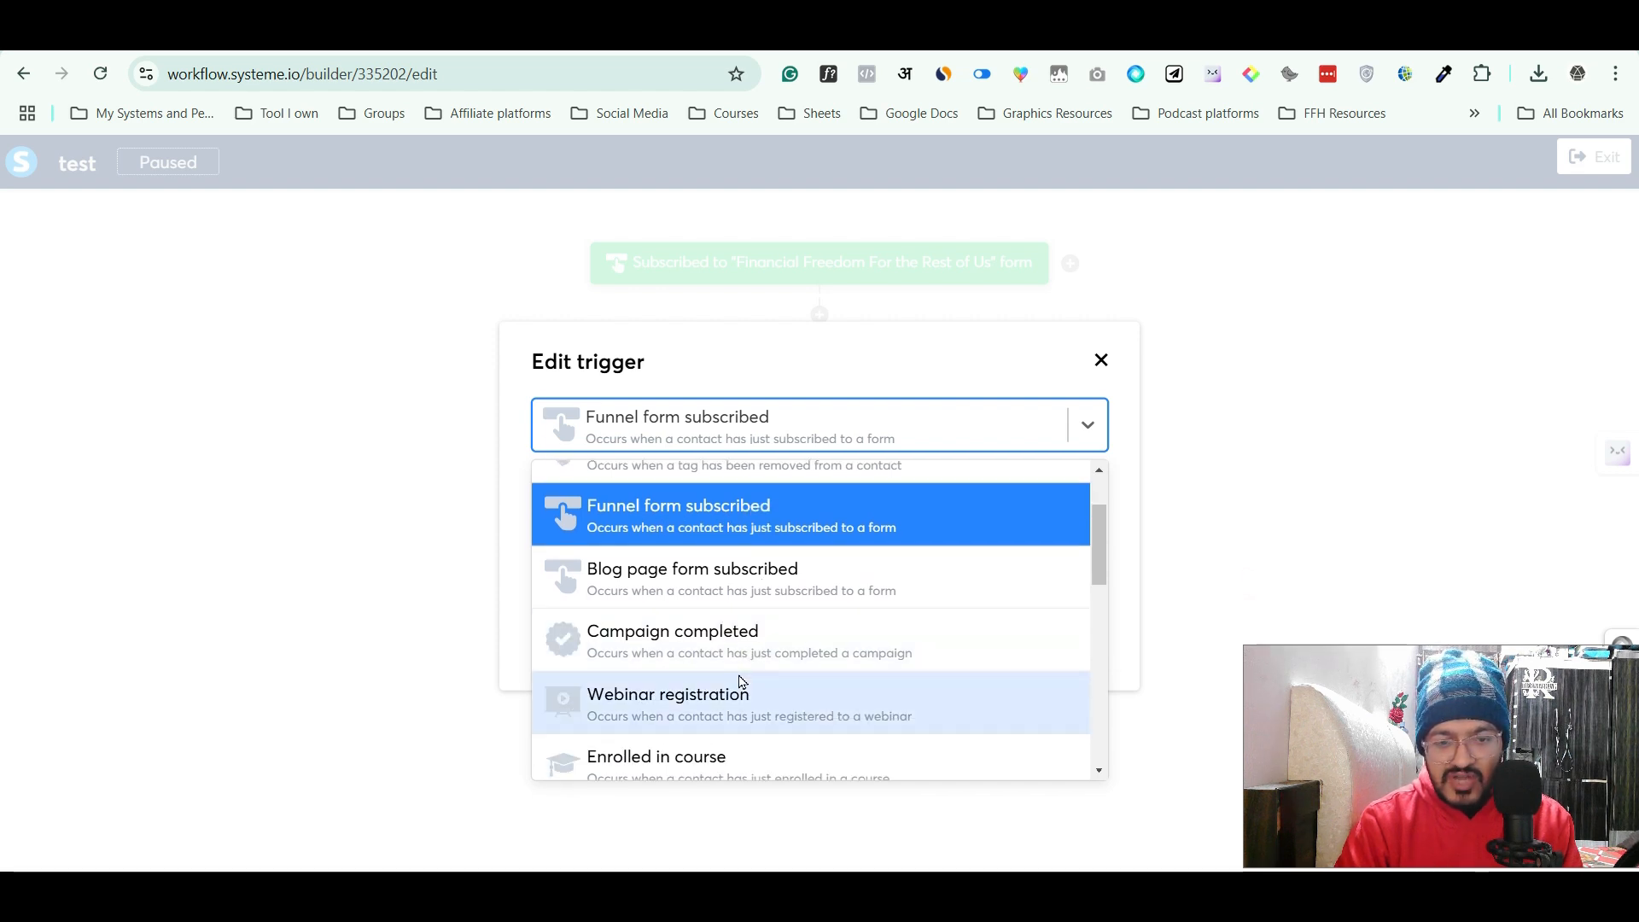
pyautogui.click(729, 588)
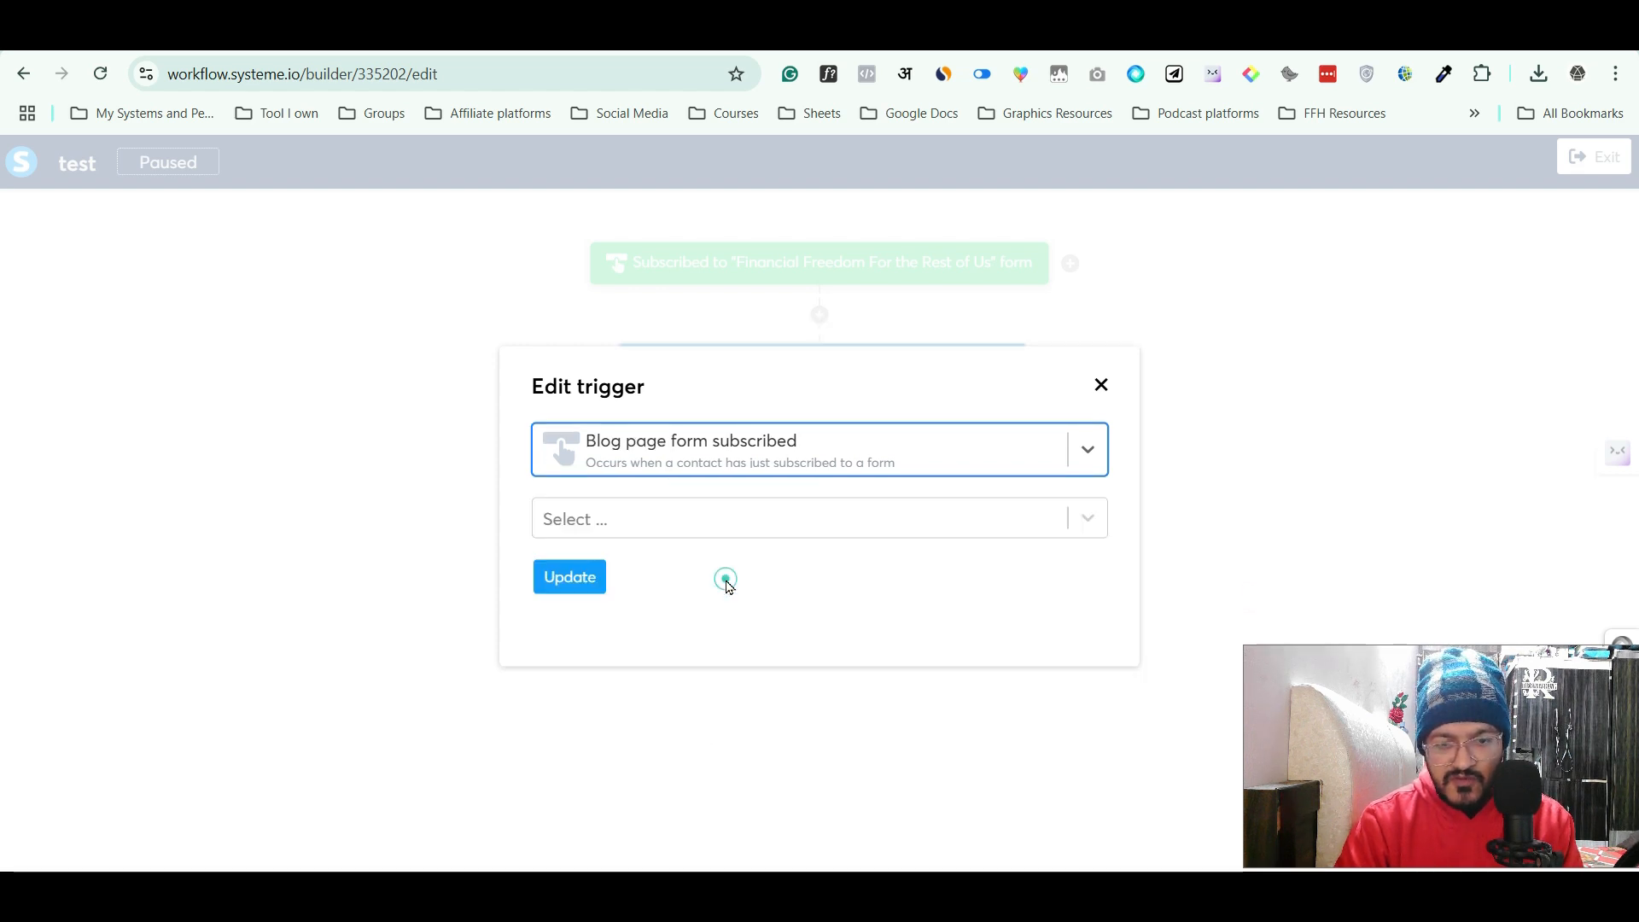
pyautogui.click(728, 522)
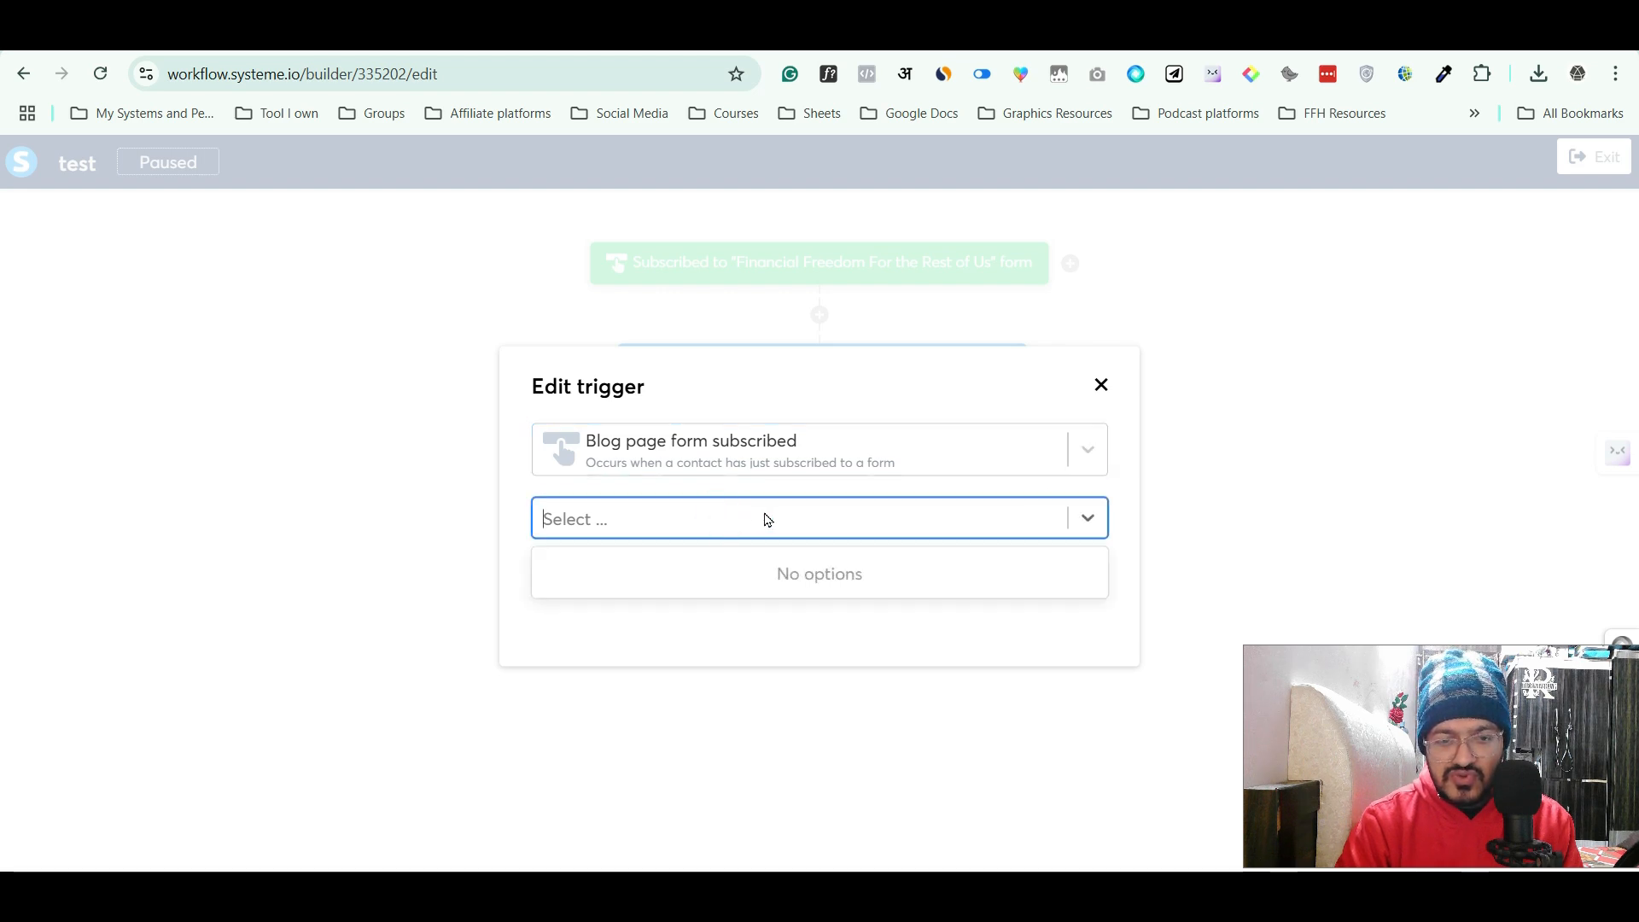
pyautogui.click(766, 519)
pyautogui.click(762, 519)
pyautogui.click(750, 518)
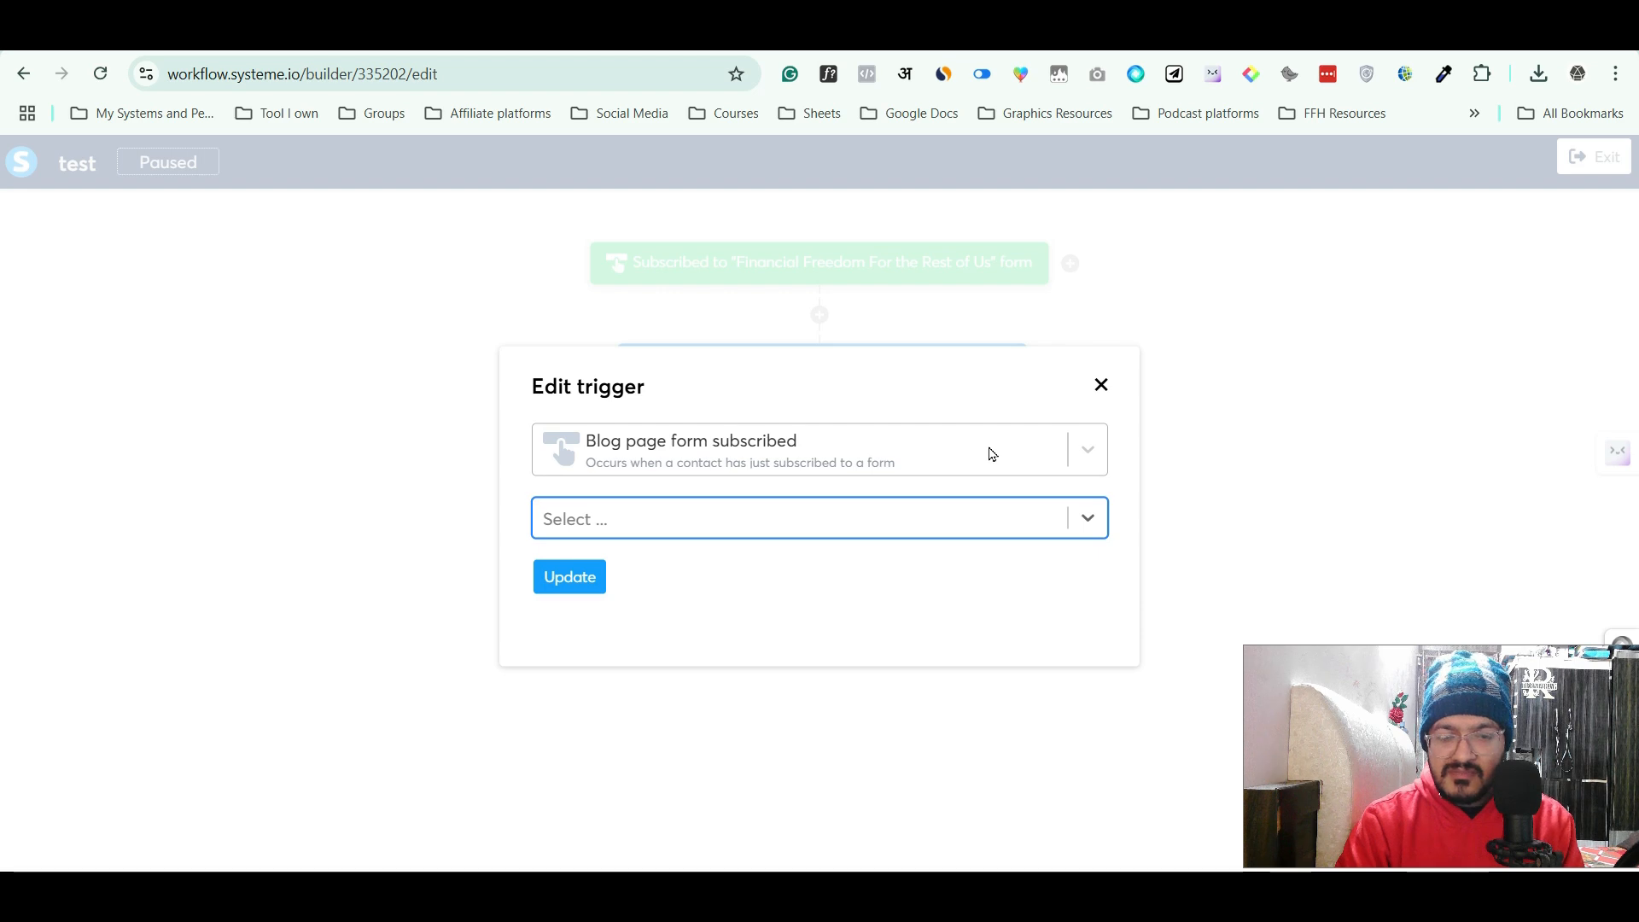
pyautogui.click(682, 521)
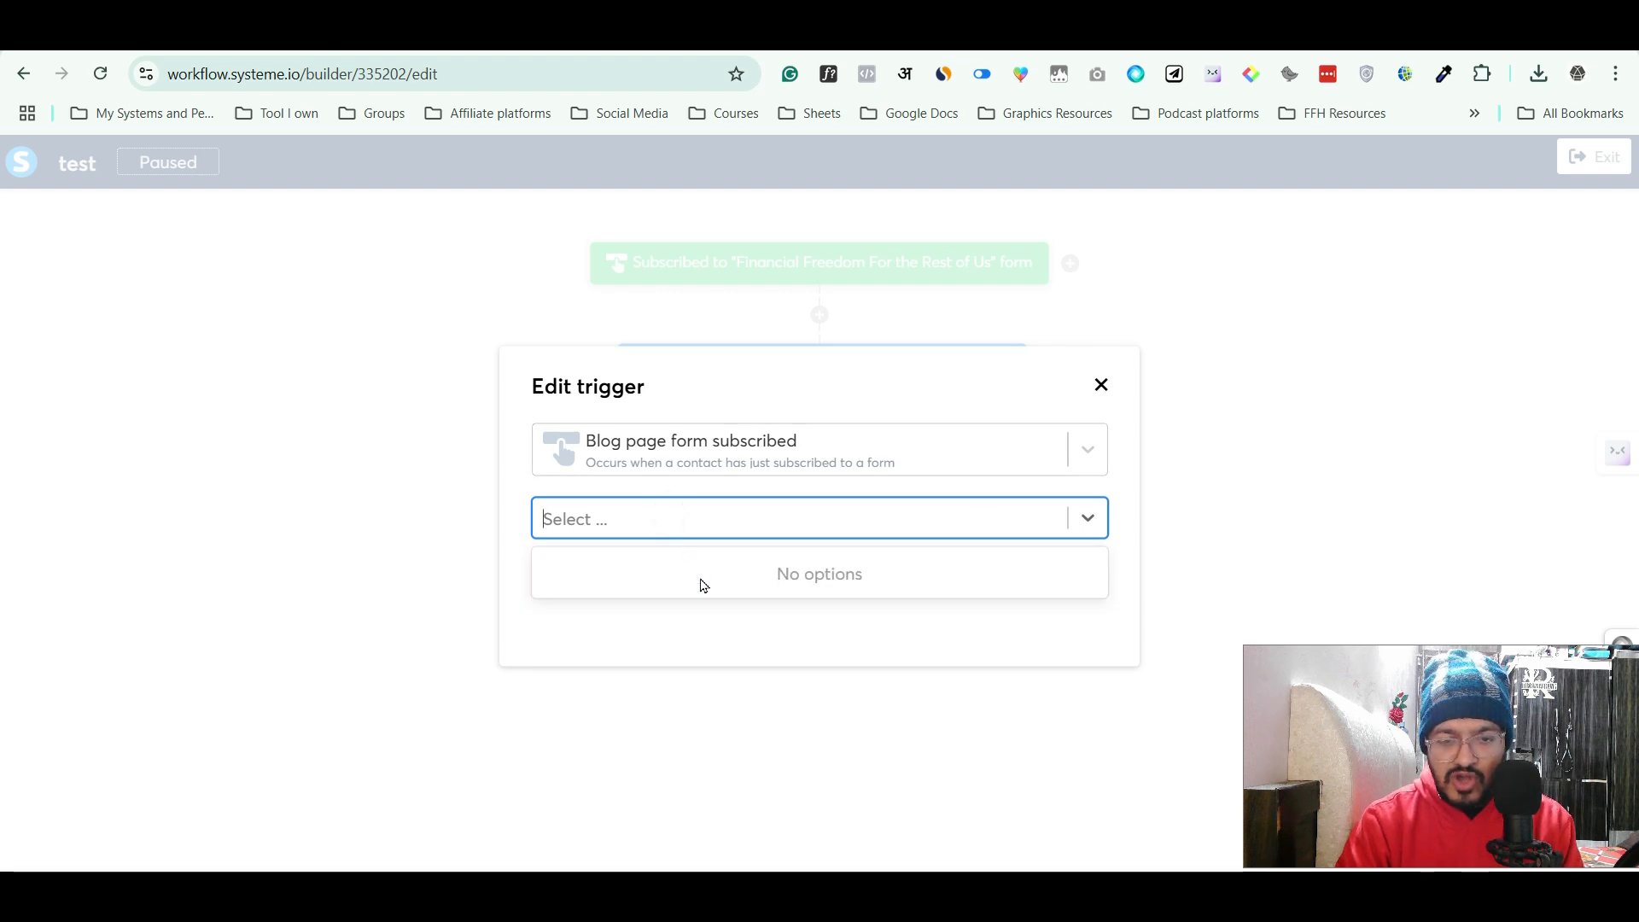
pyautogui.click(652, 632)
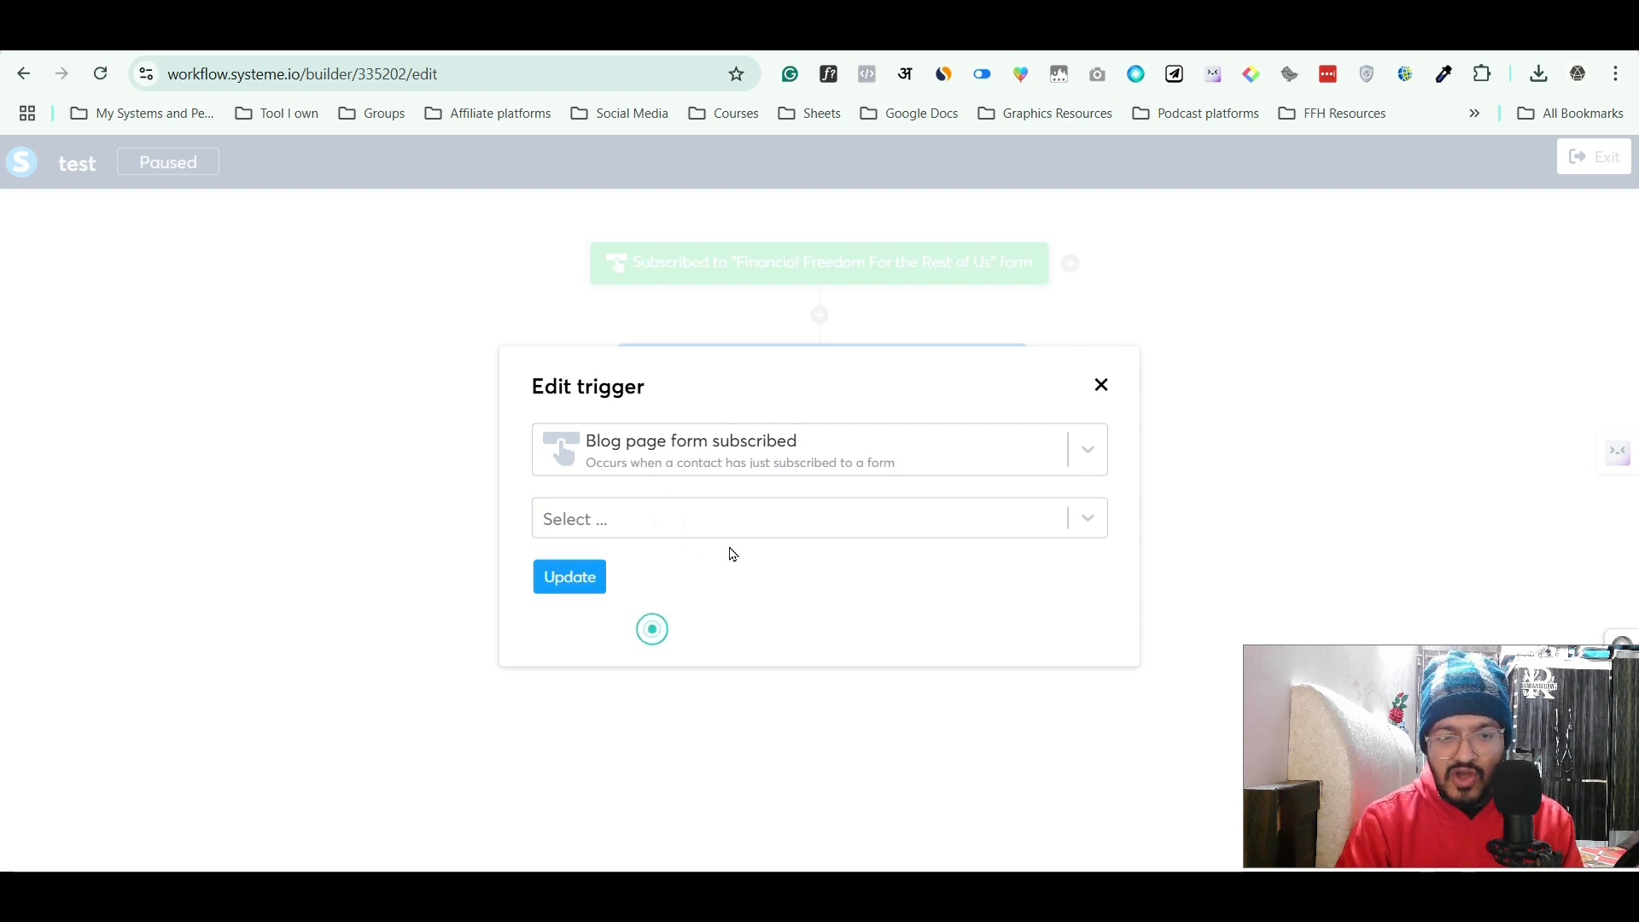
pyautogui.click(1099, 387)
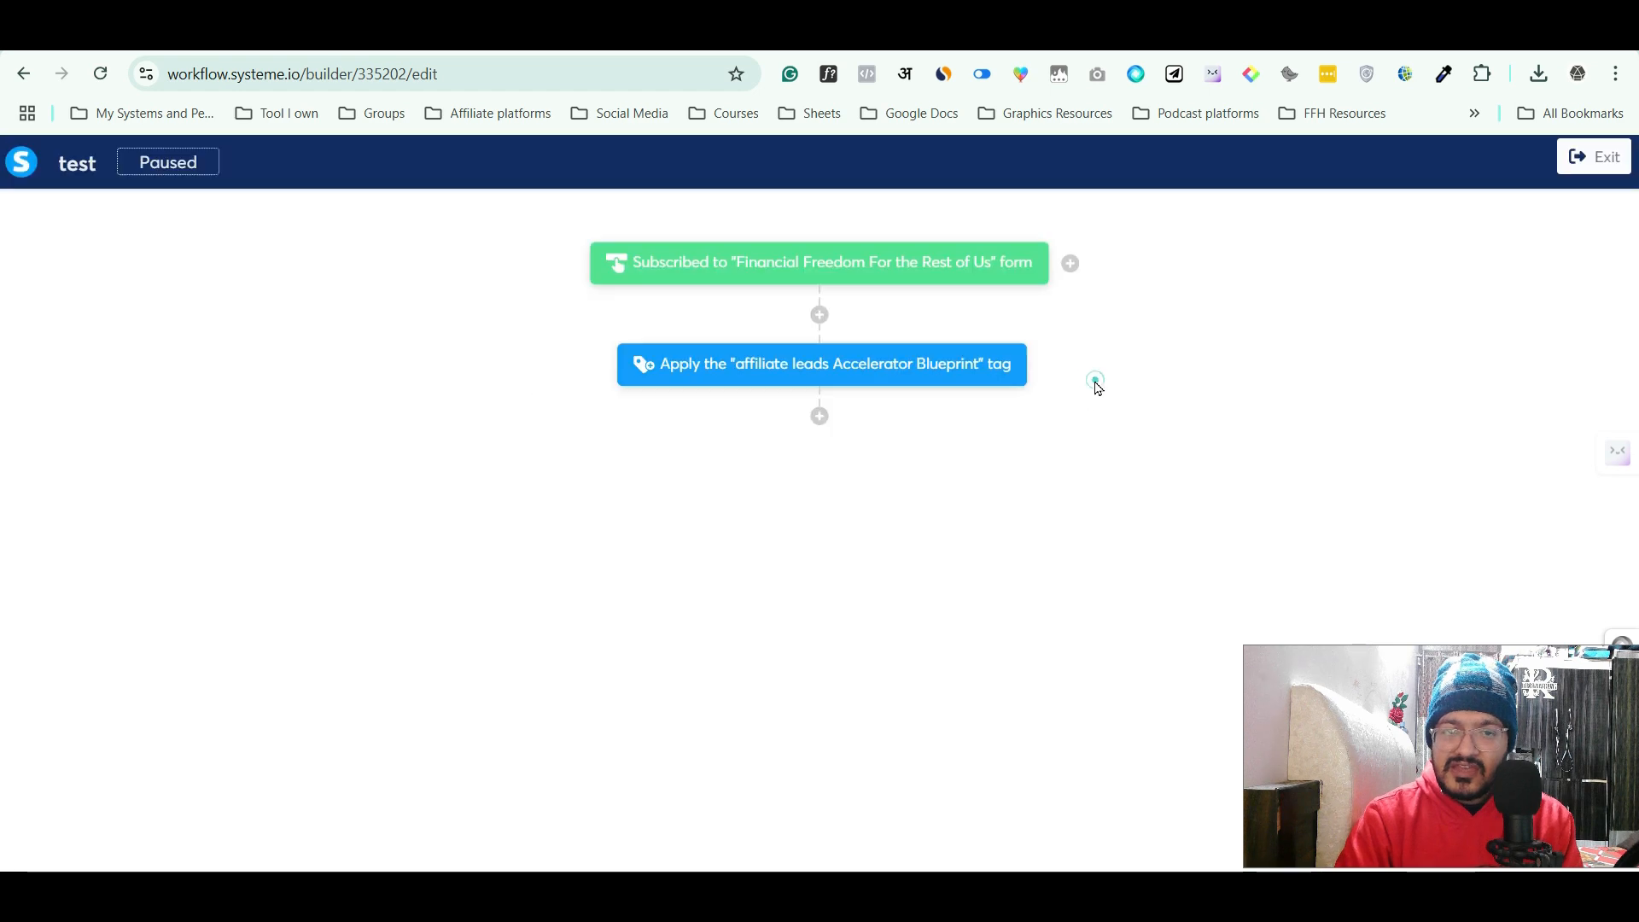
# Review the tag action's settings, the available trigger types and the available action types without saving any changes
pyautogui.click(787, 370)
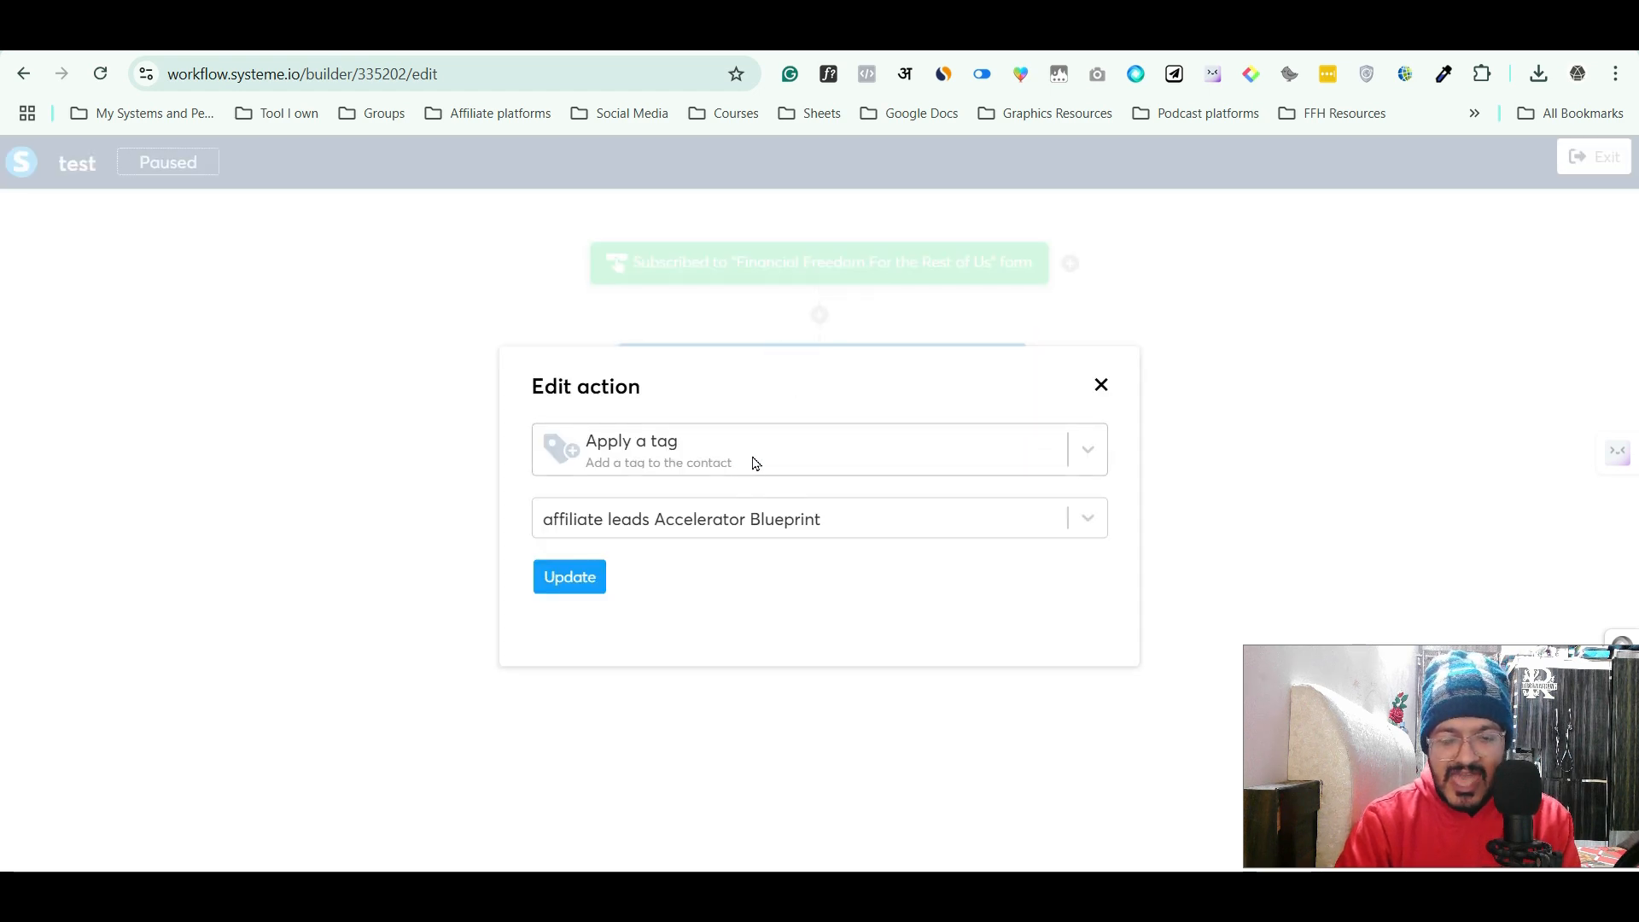
pyautogui.click(1100, 382)
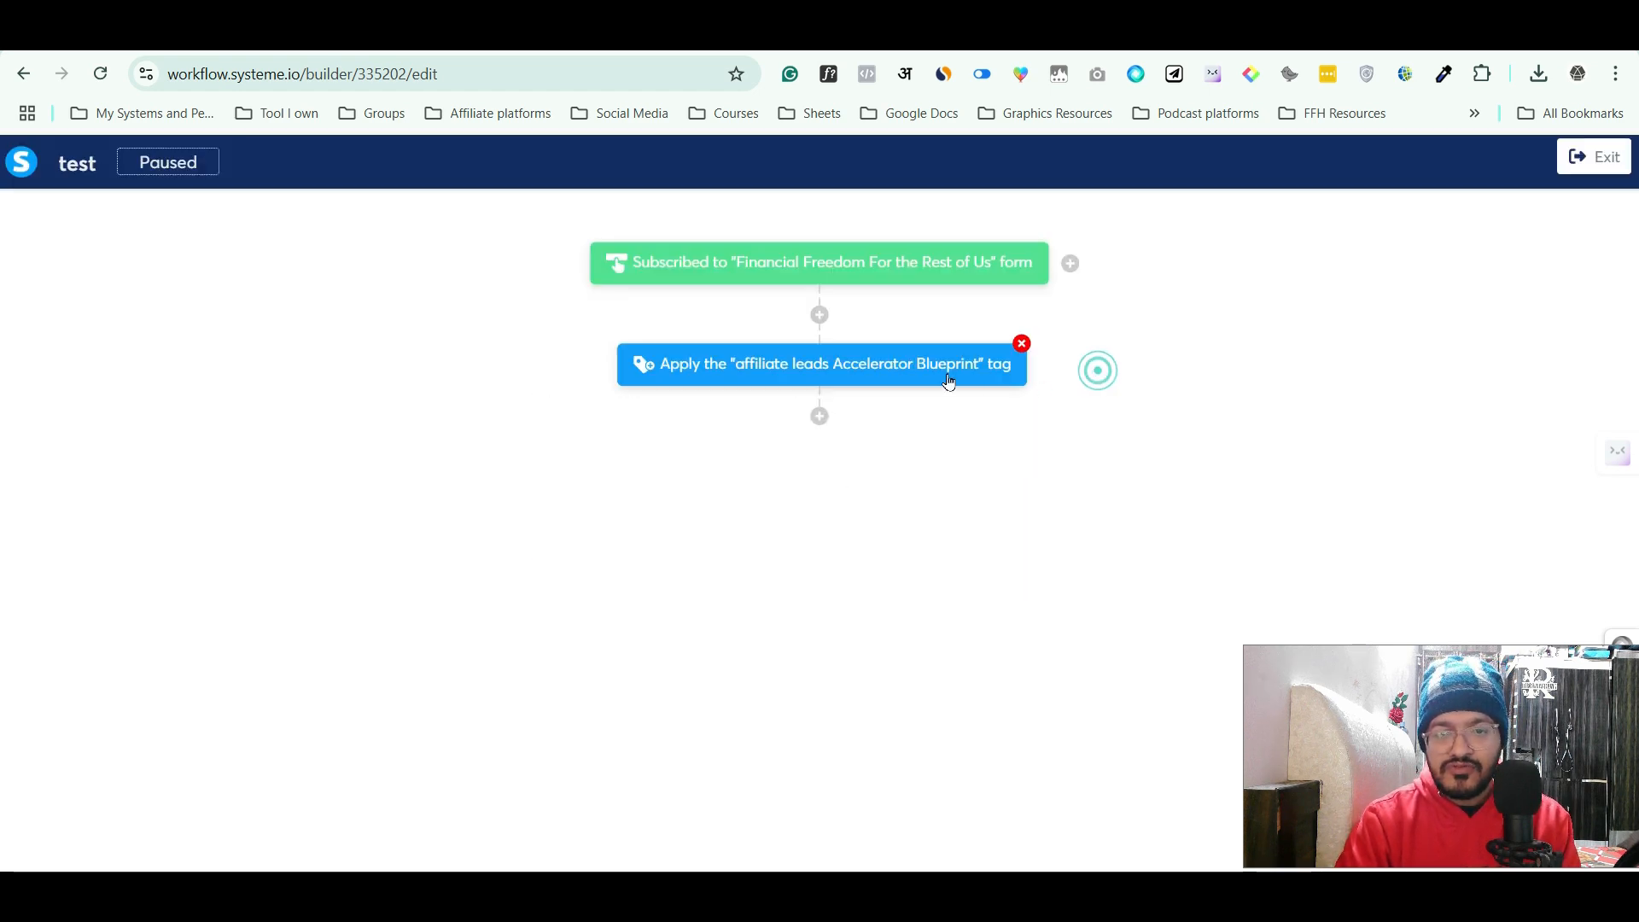
pyautogui.click(809, 278)
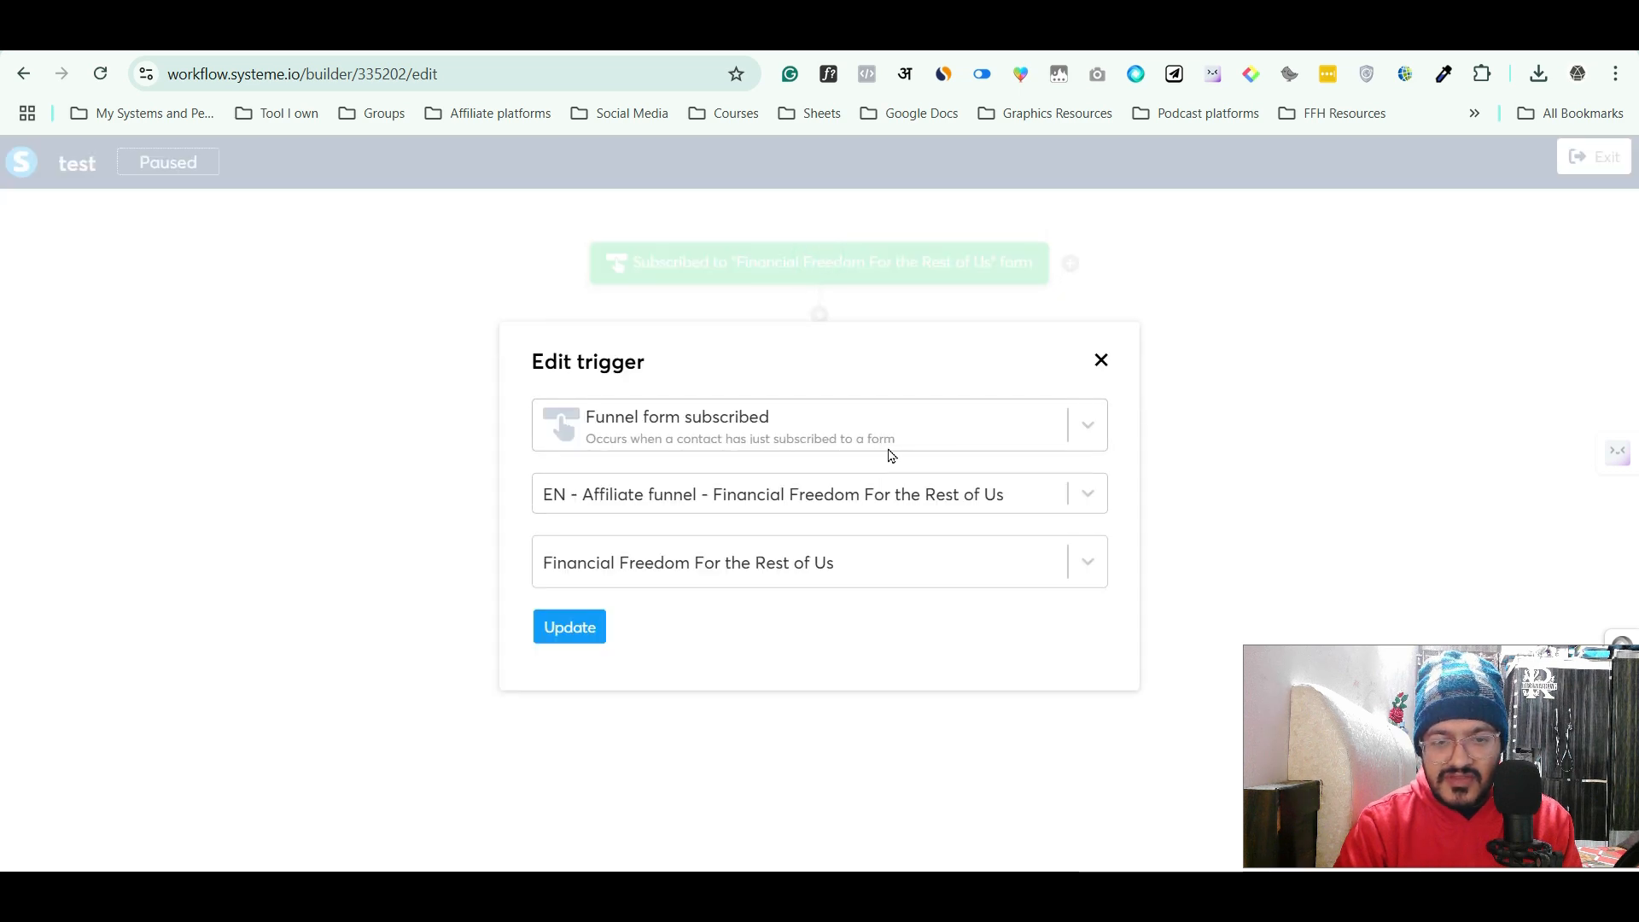
pyautogui.click(889, 420)
pyautogui.scroll(-3, 822, 602)
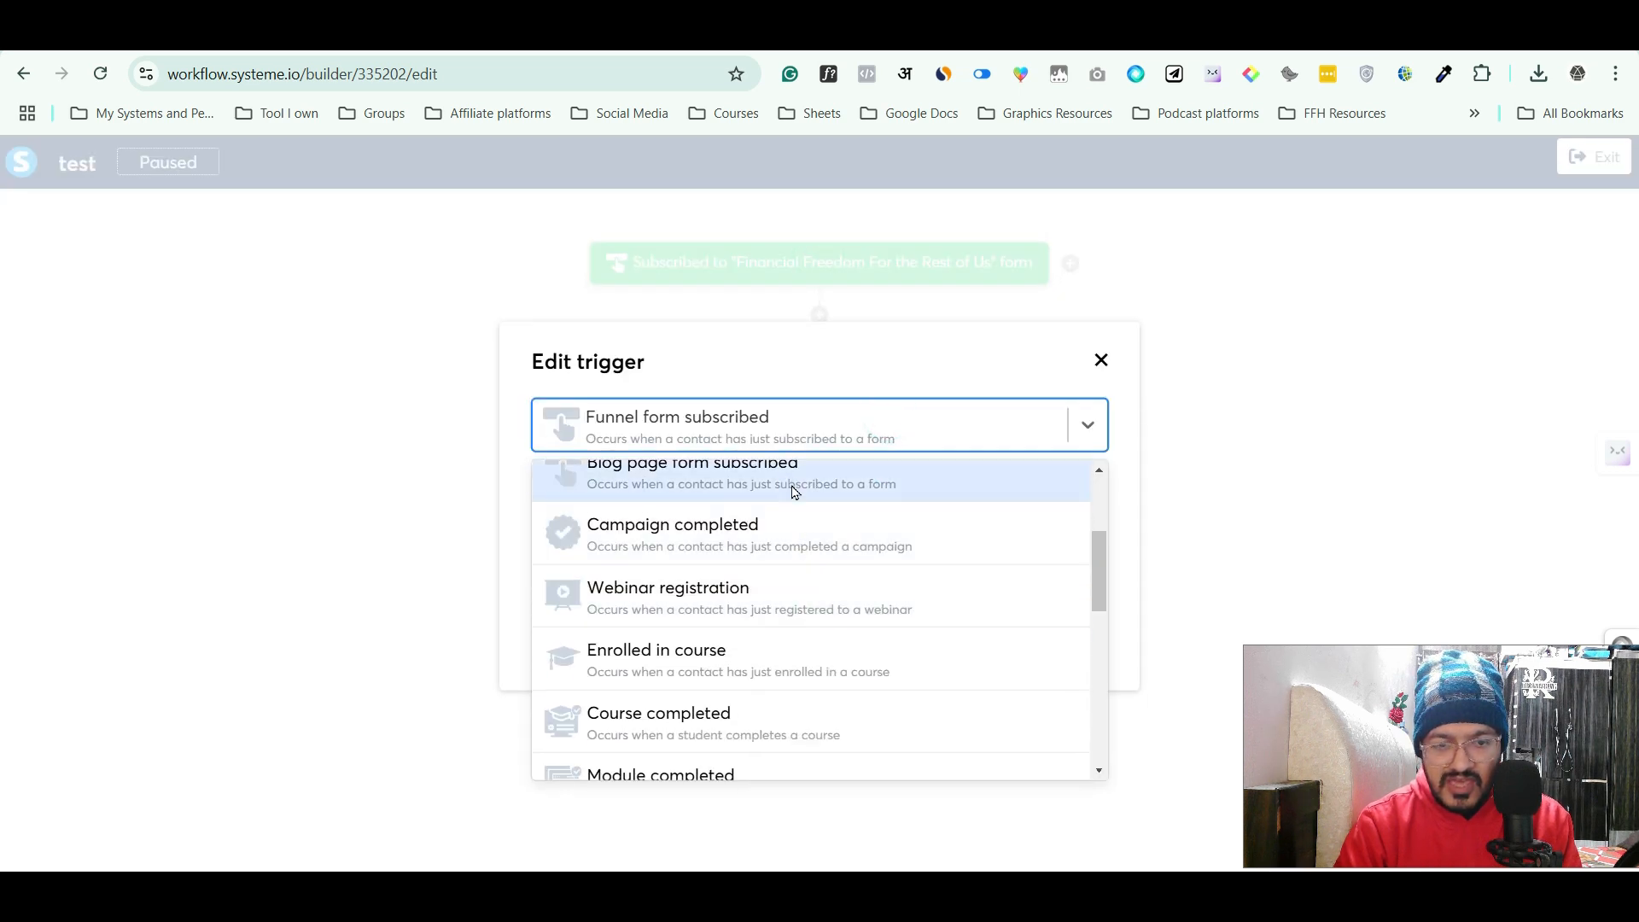
pyautogui.click(722, 613)
pyautogui.click(758, 443)
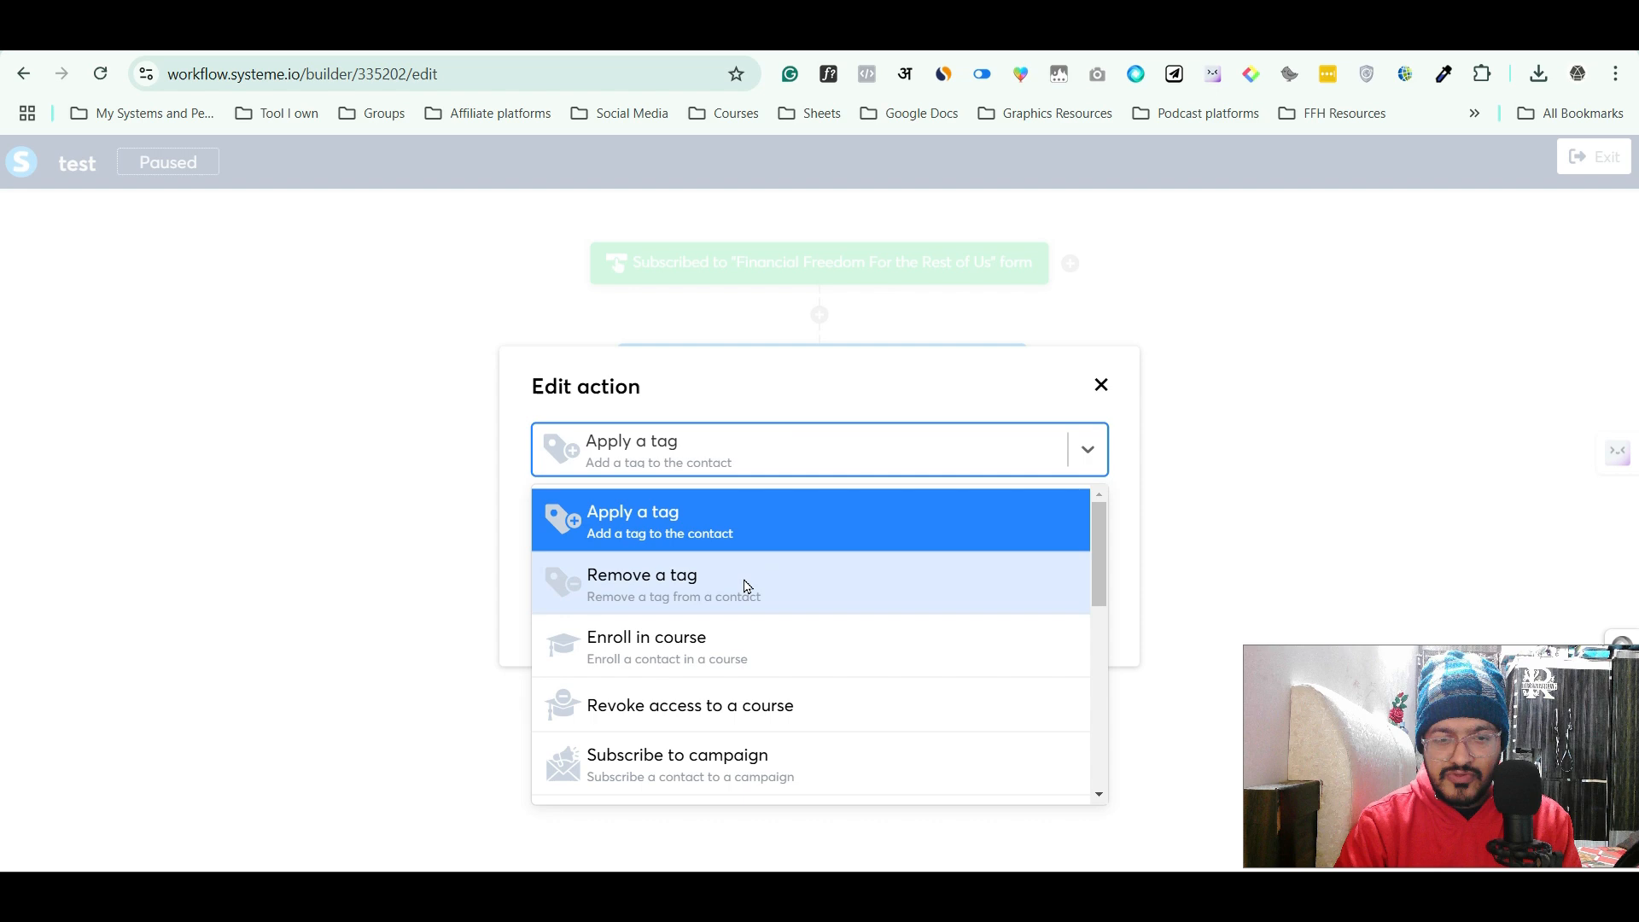
pyautogui.click(748, 527)
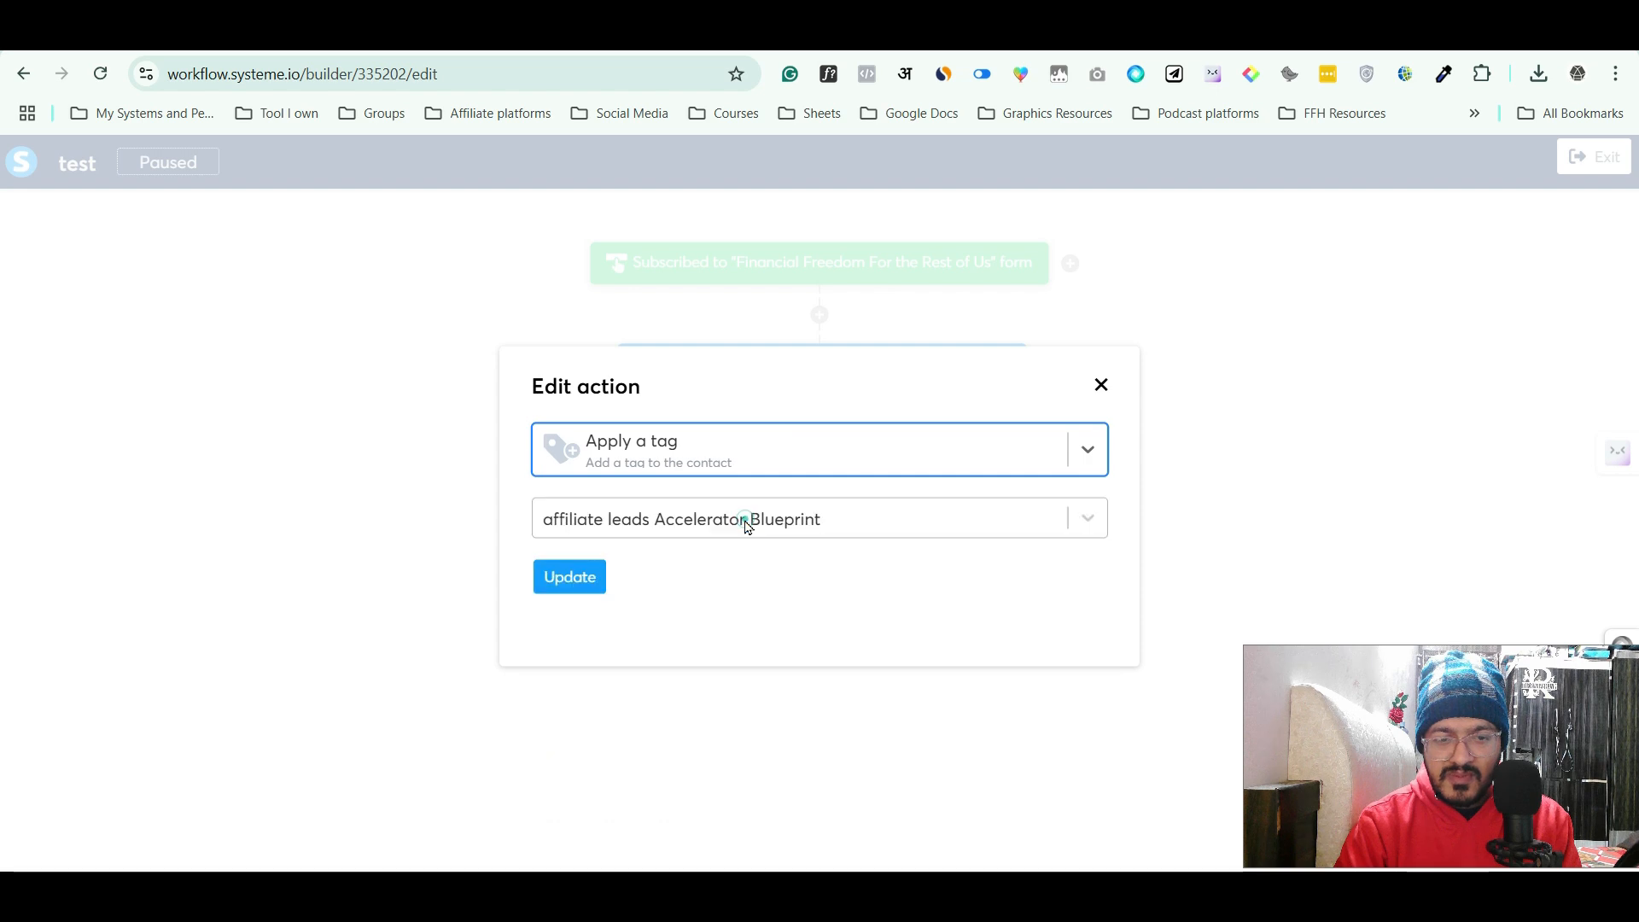
pyautogui.click(1102, 385)
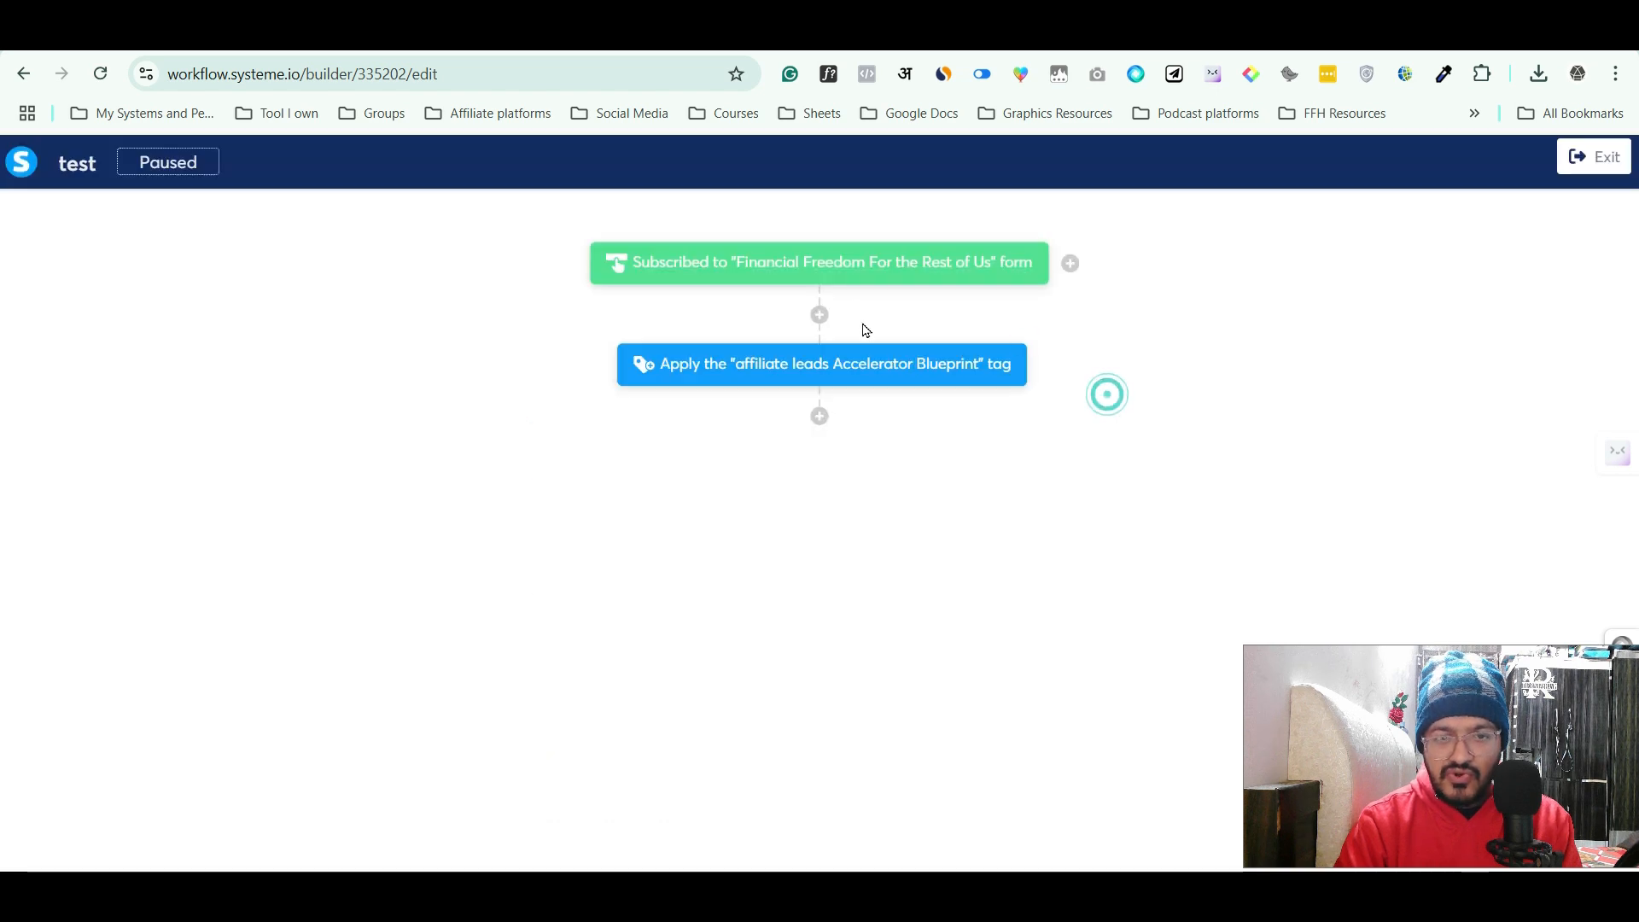
# Examine the full list of trigger types offered for the funnel form trigger and close its settings without updating
pyautogui.click(841, 266)
pyautogui.click(794, 439)
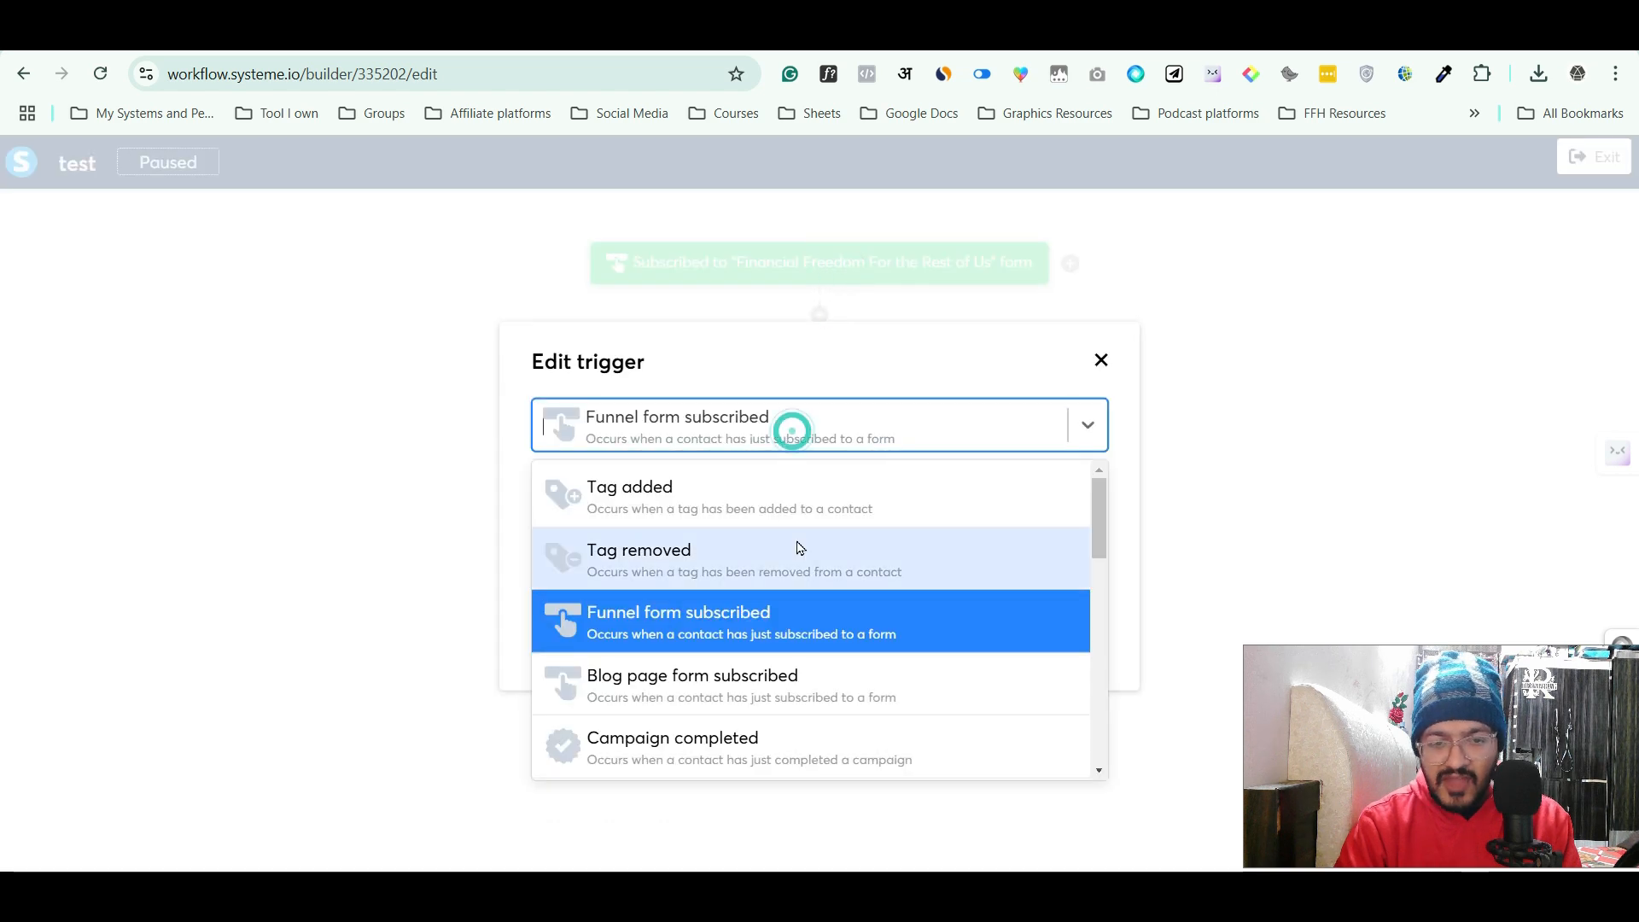
pyautogui.scroll(-5, 828, 636)
pyautogui.scroll(-2, 825, 686)
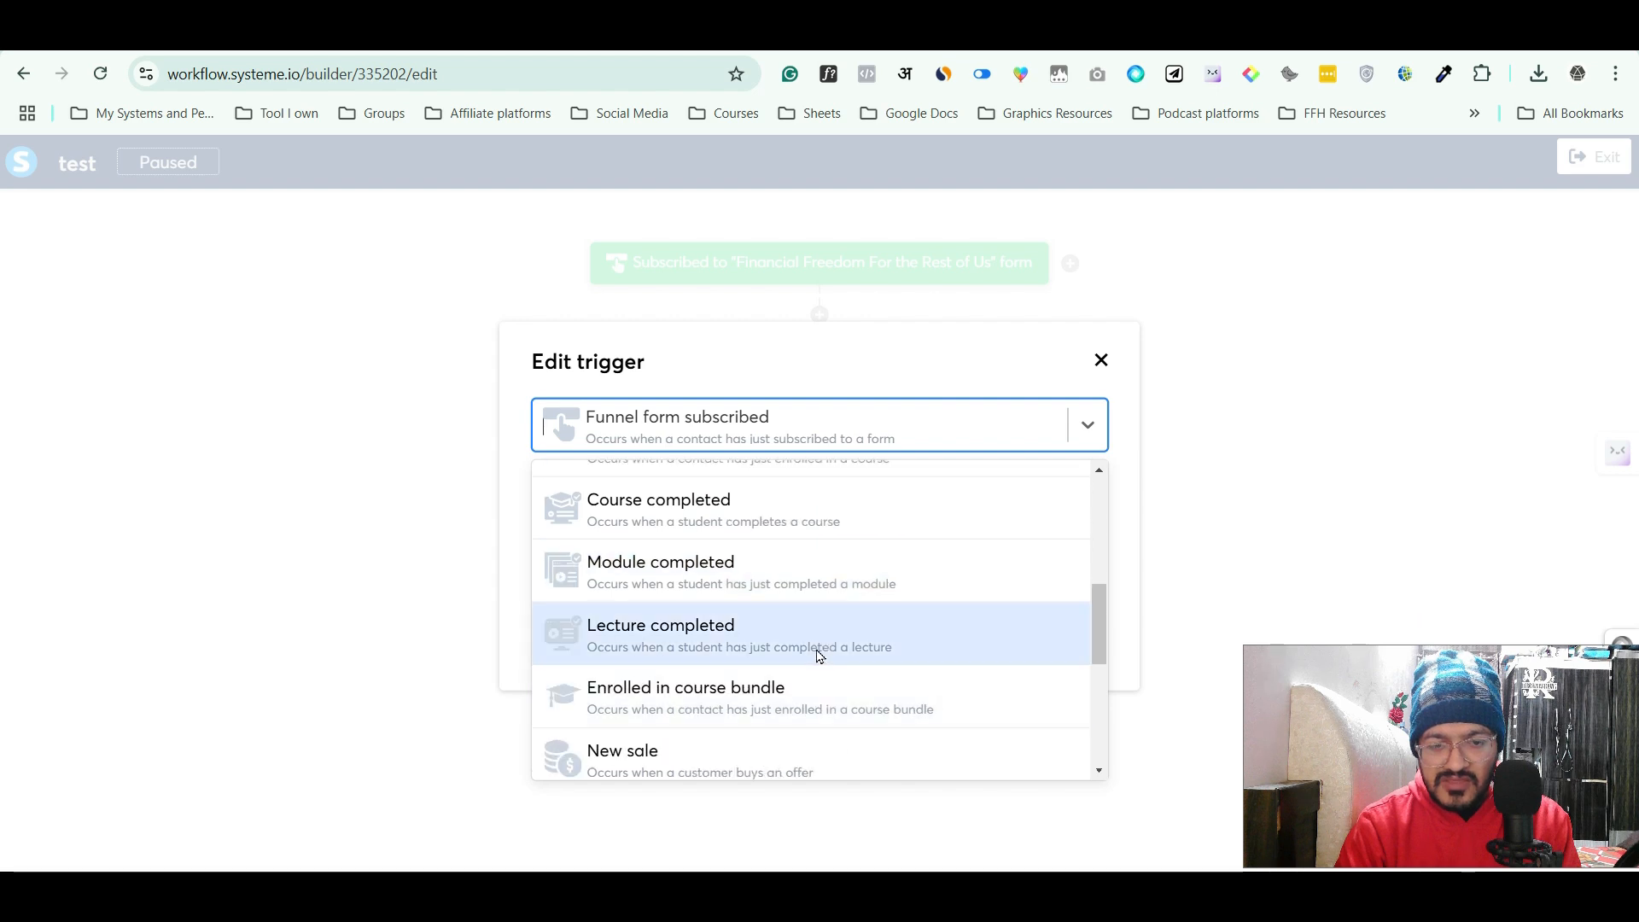
pyautogui.scroll(-1, 798, 713)
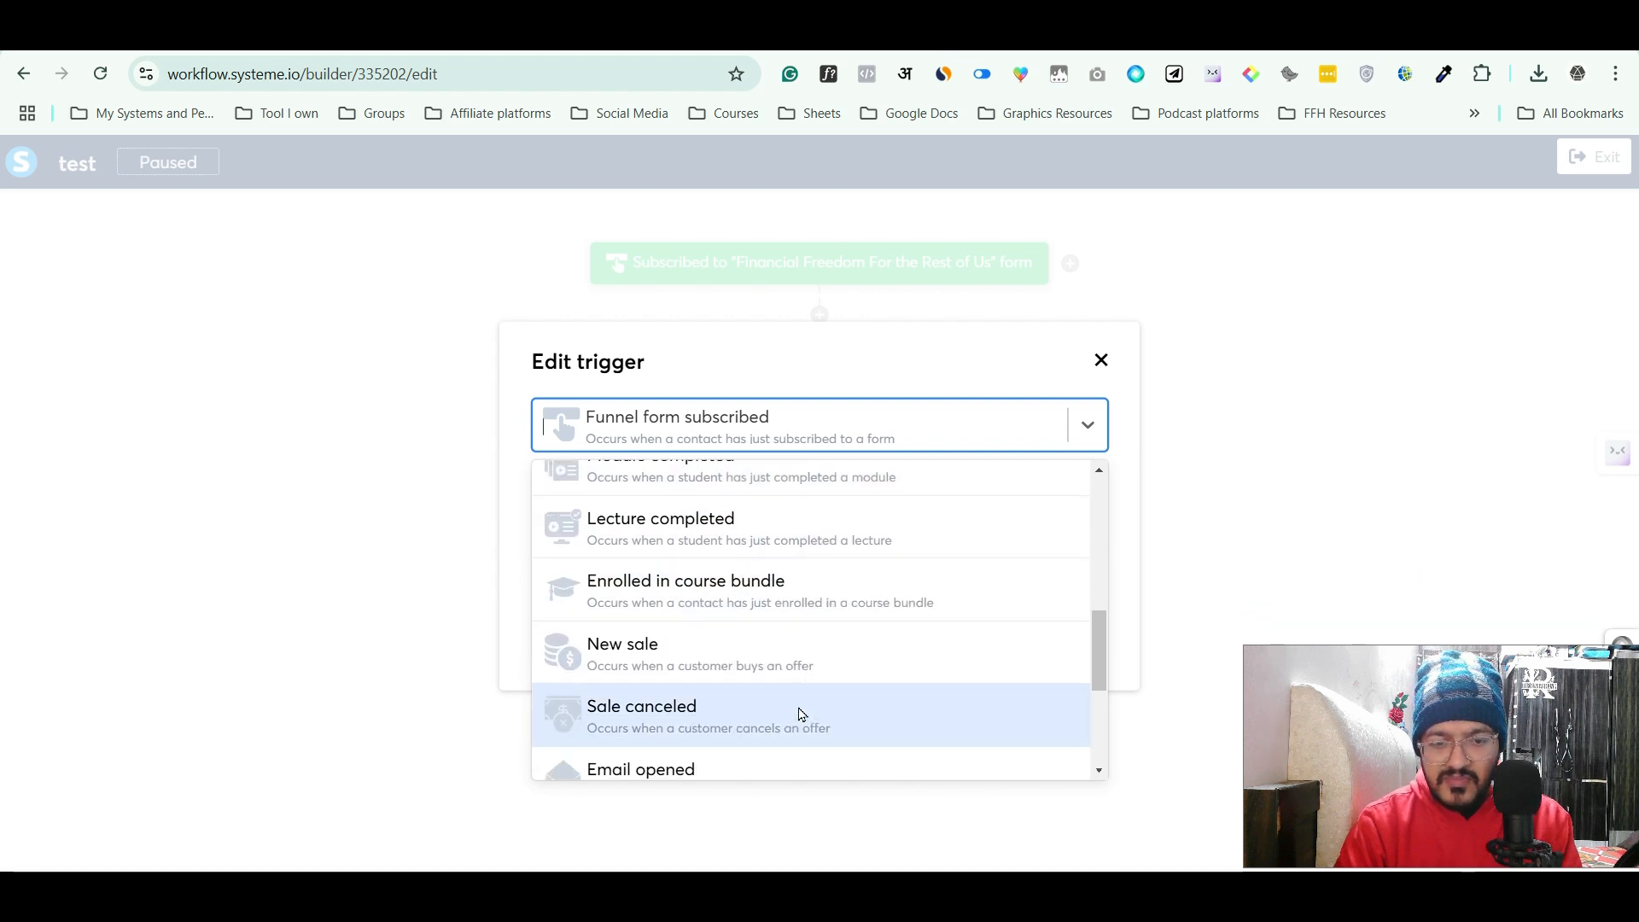
pyautogui.scroll(-1, 790, 692)
pyautogui.scroll(-2, 793, 730)
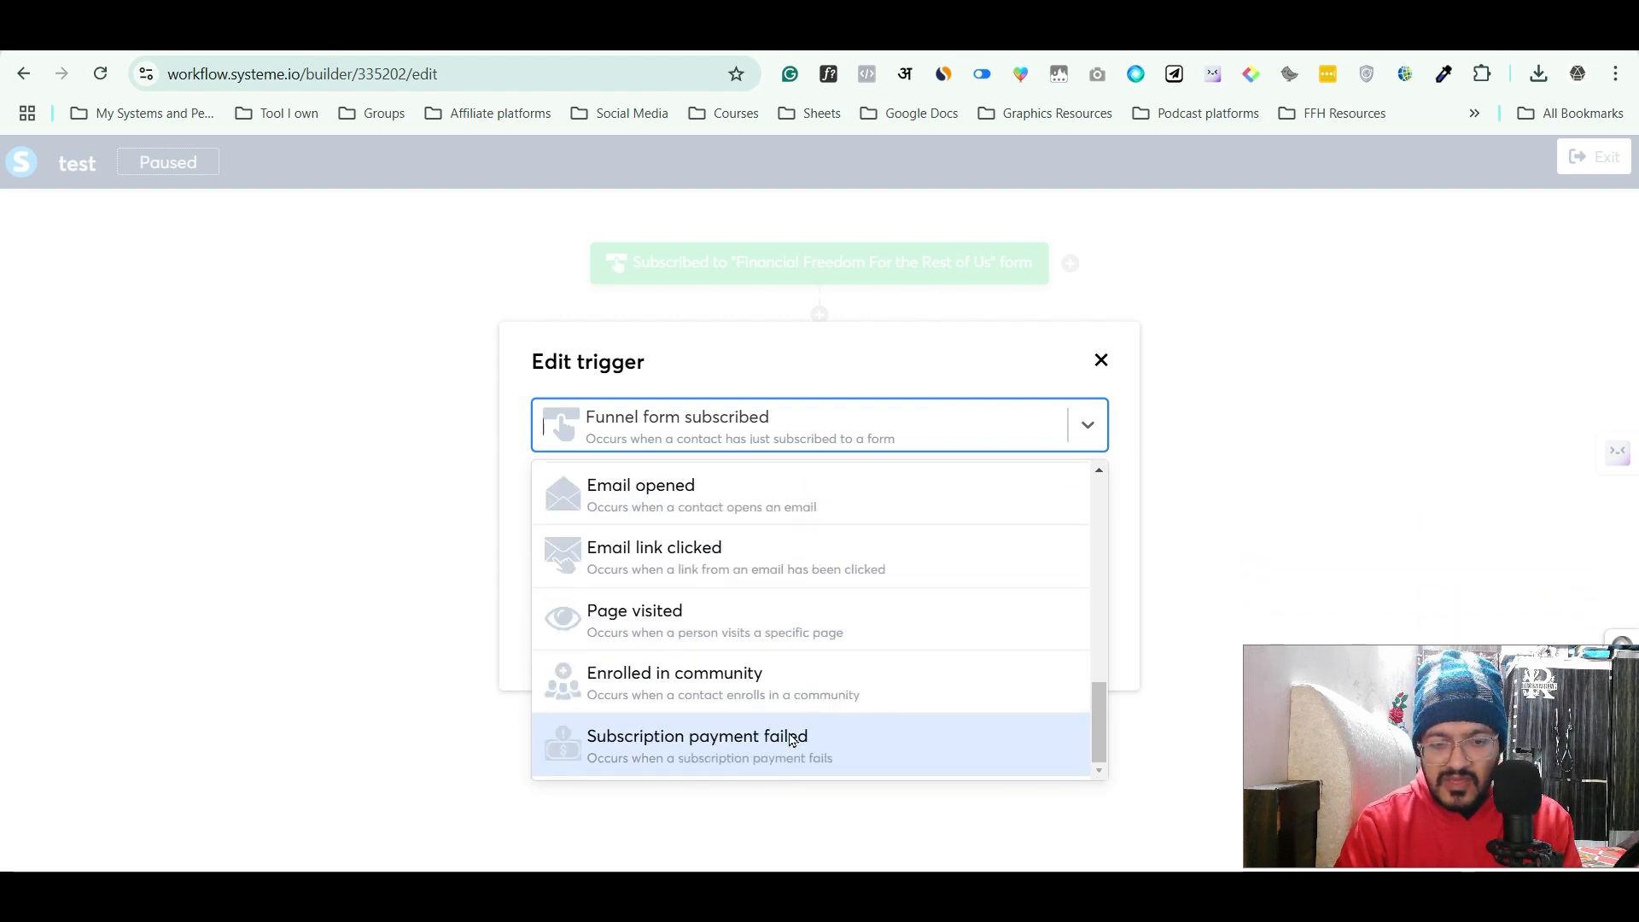
pyautogui.scroll(5, 786, 684)
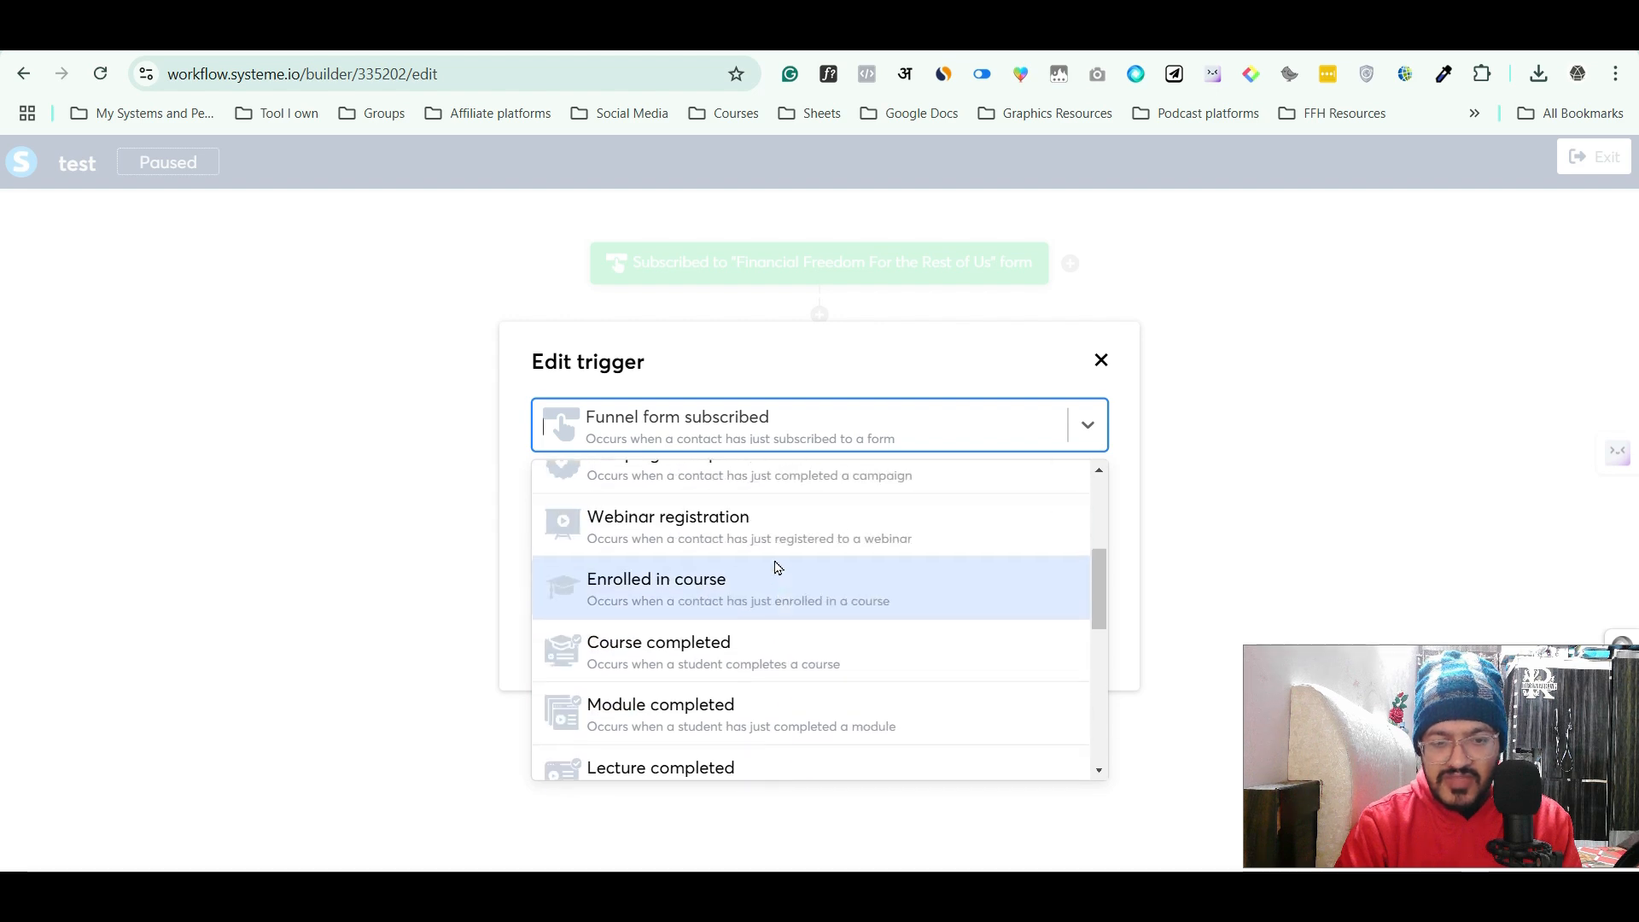
pyautogui.click(634, 348)
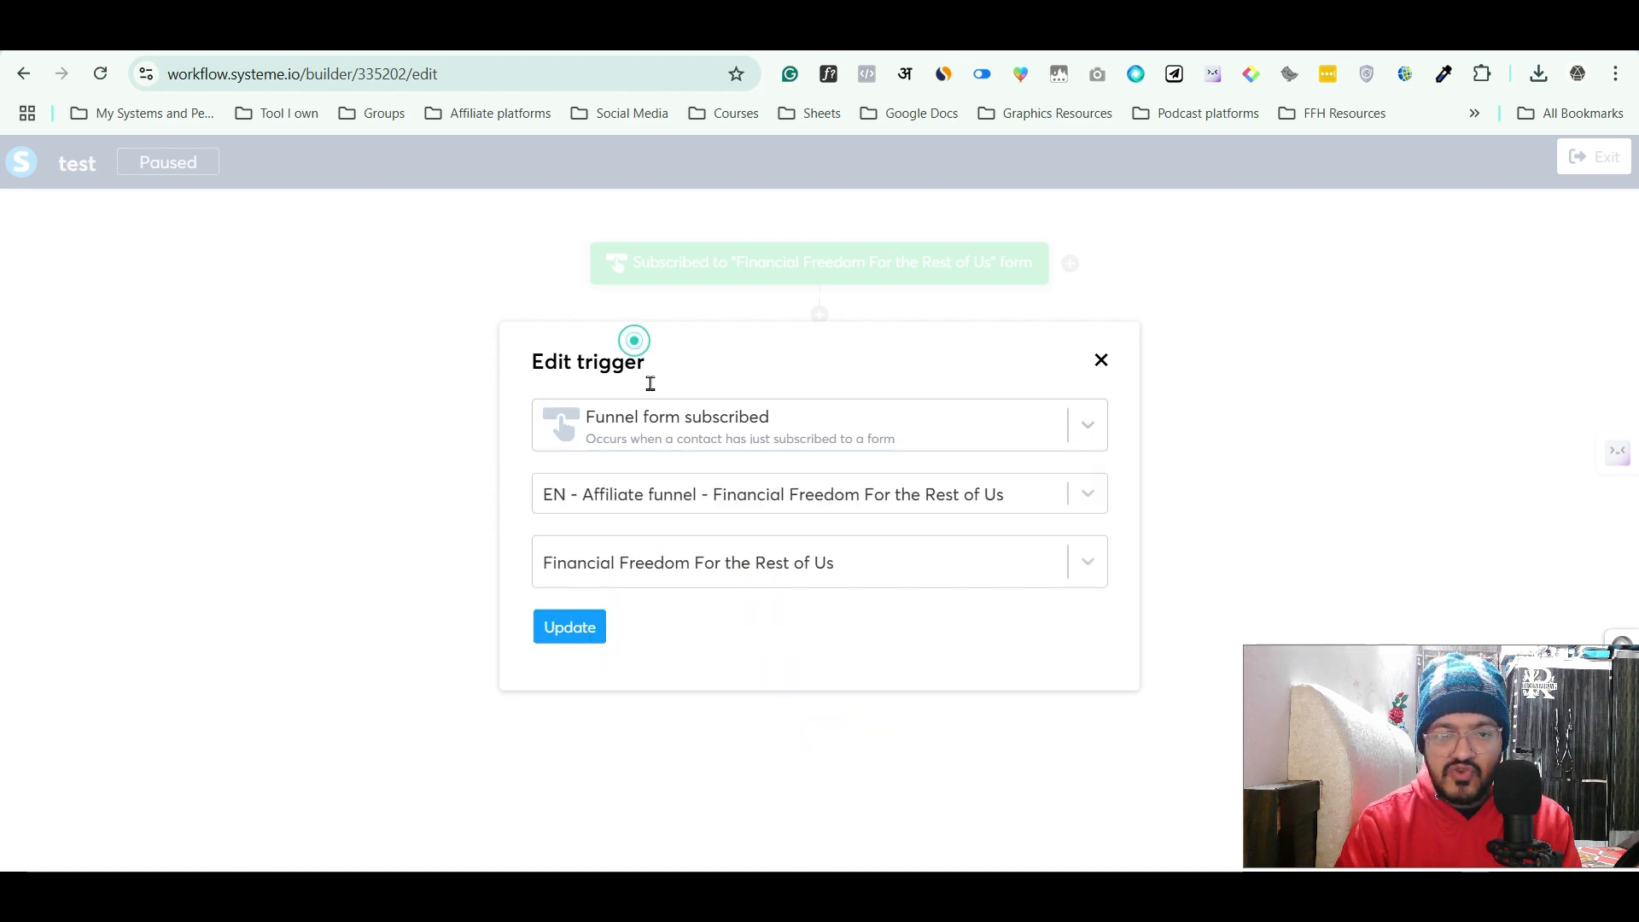
pyautogui.click(754, 490)
pyautogui.click(545, 357)
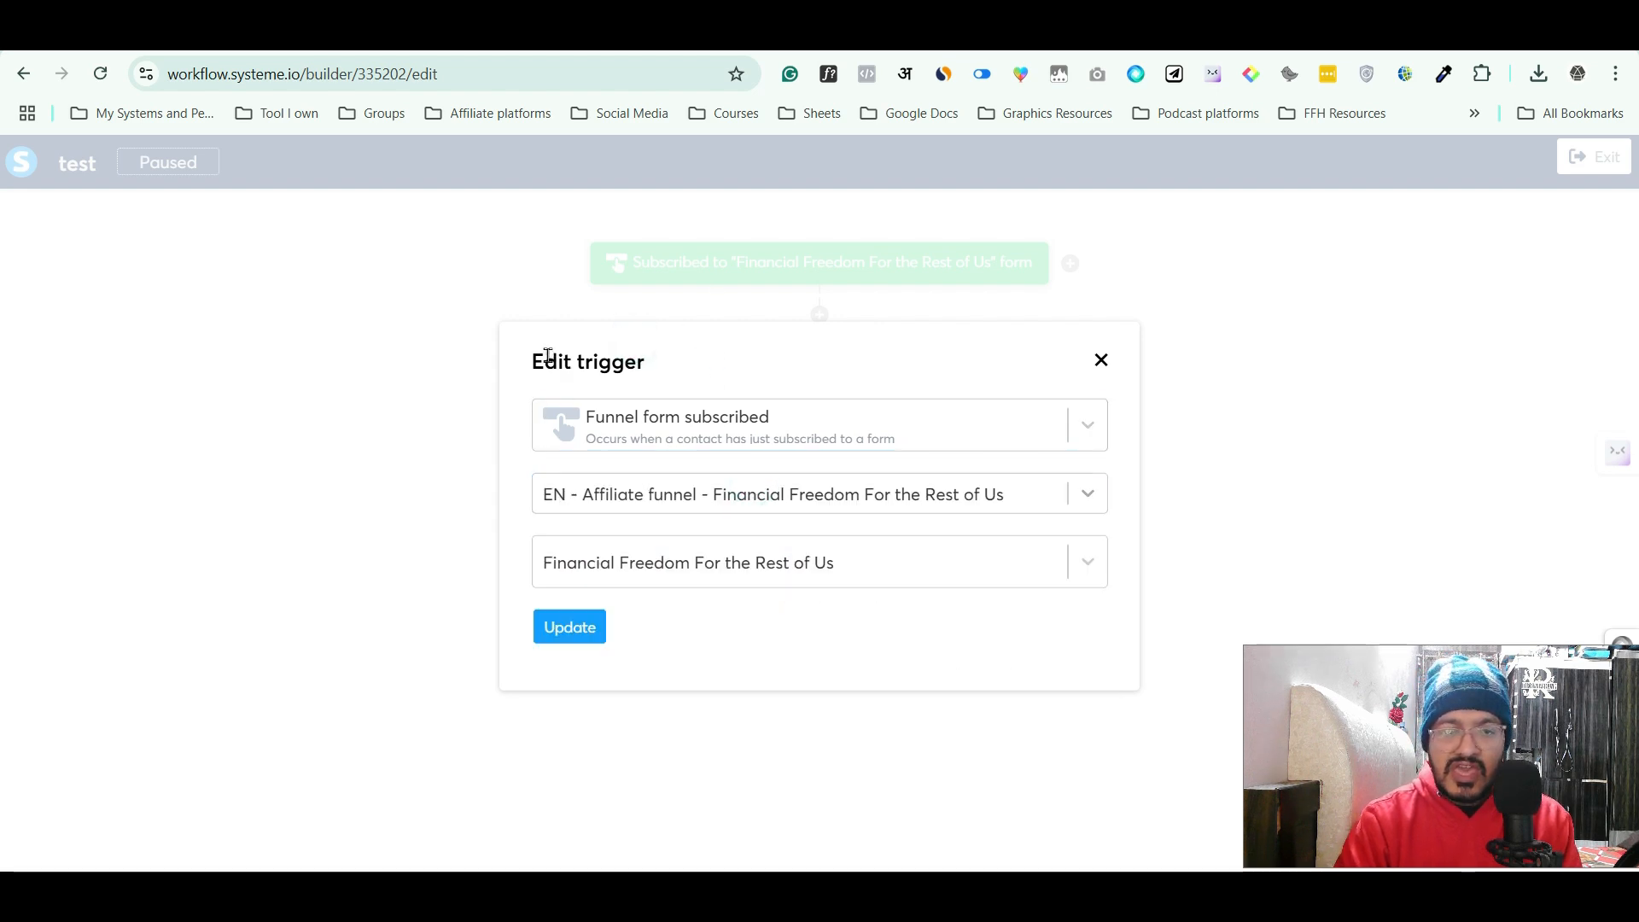
pyautogui.click(1101, 361)
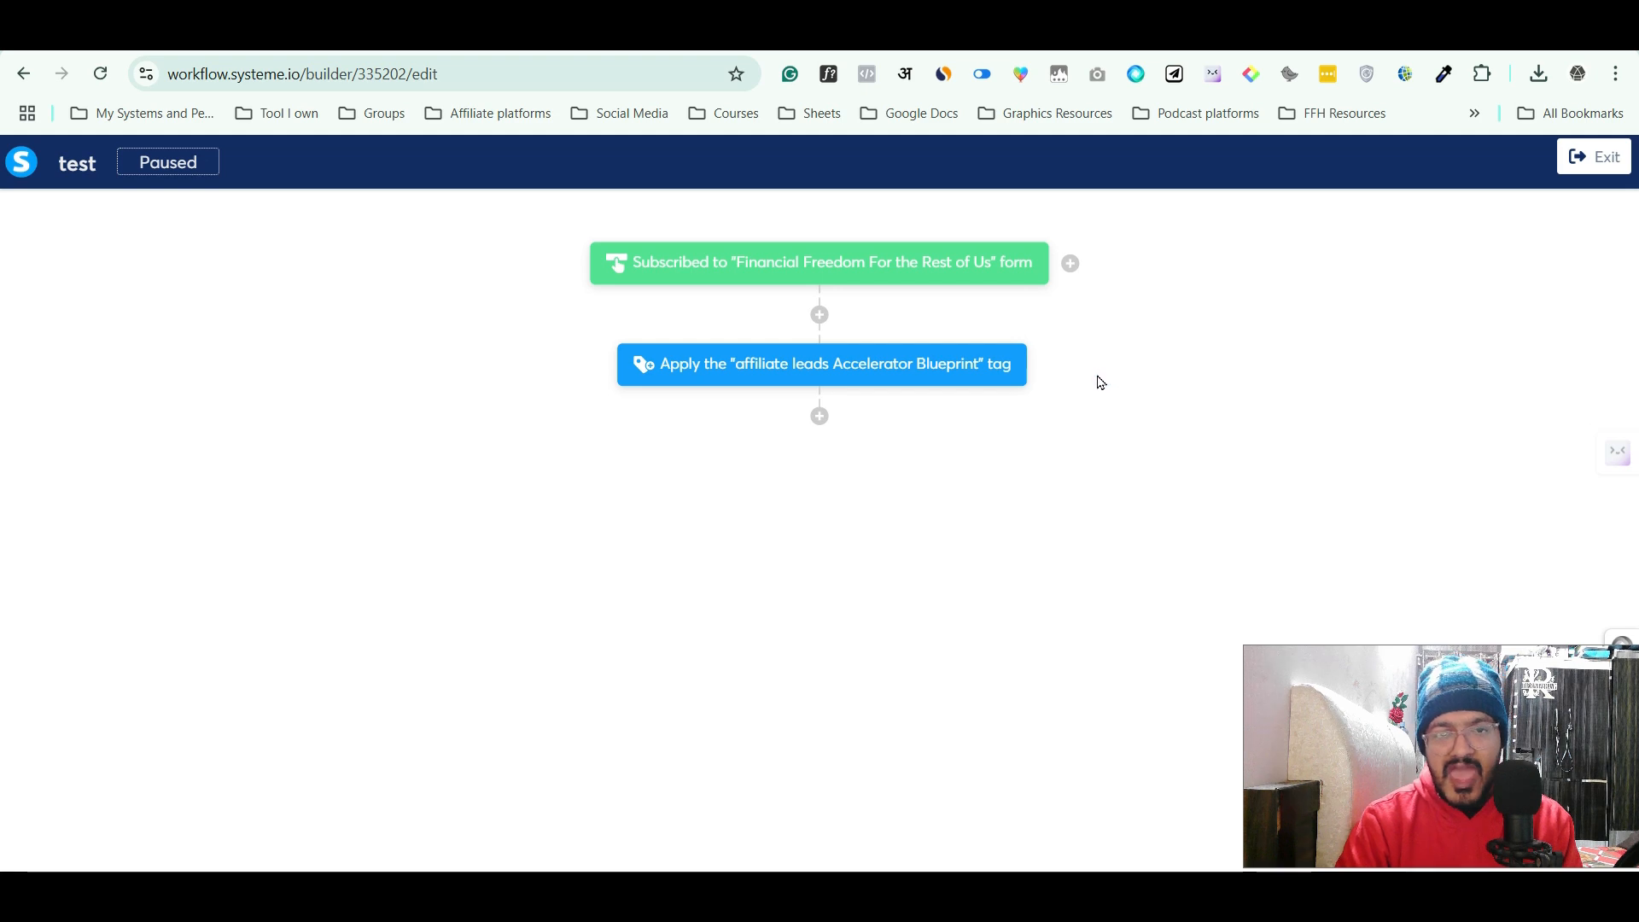
# Exit the workflow editor, go to the contacts list and start creating a new contact
pyautogui.click(1584, 168)
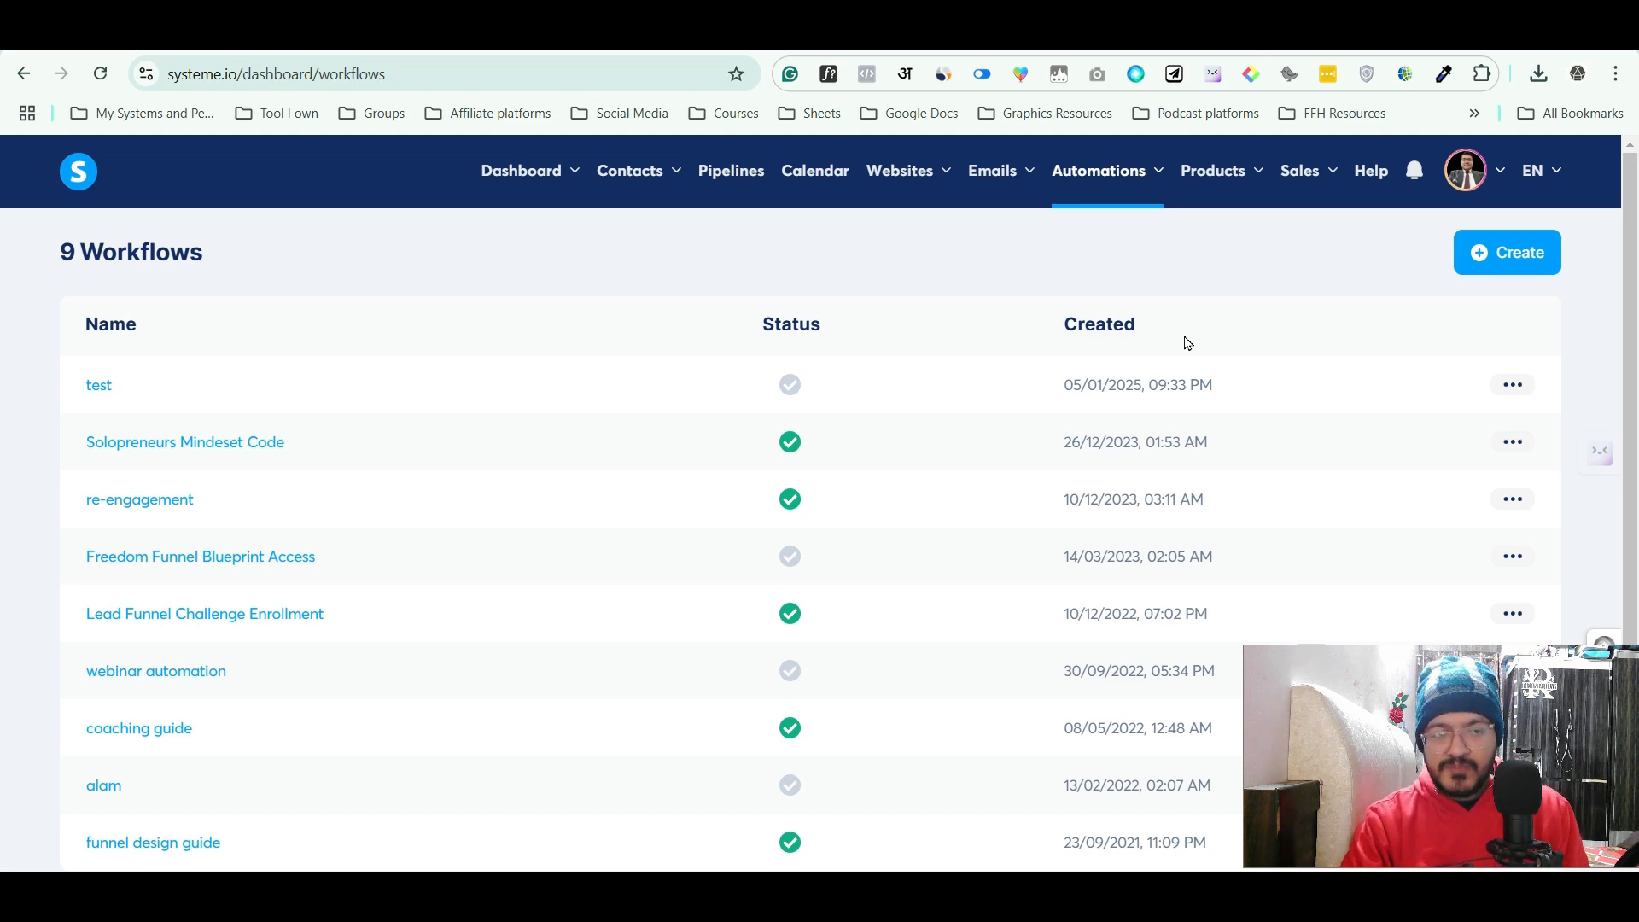
pyautogui.moveTo(628, 188)
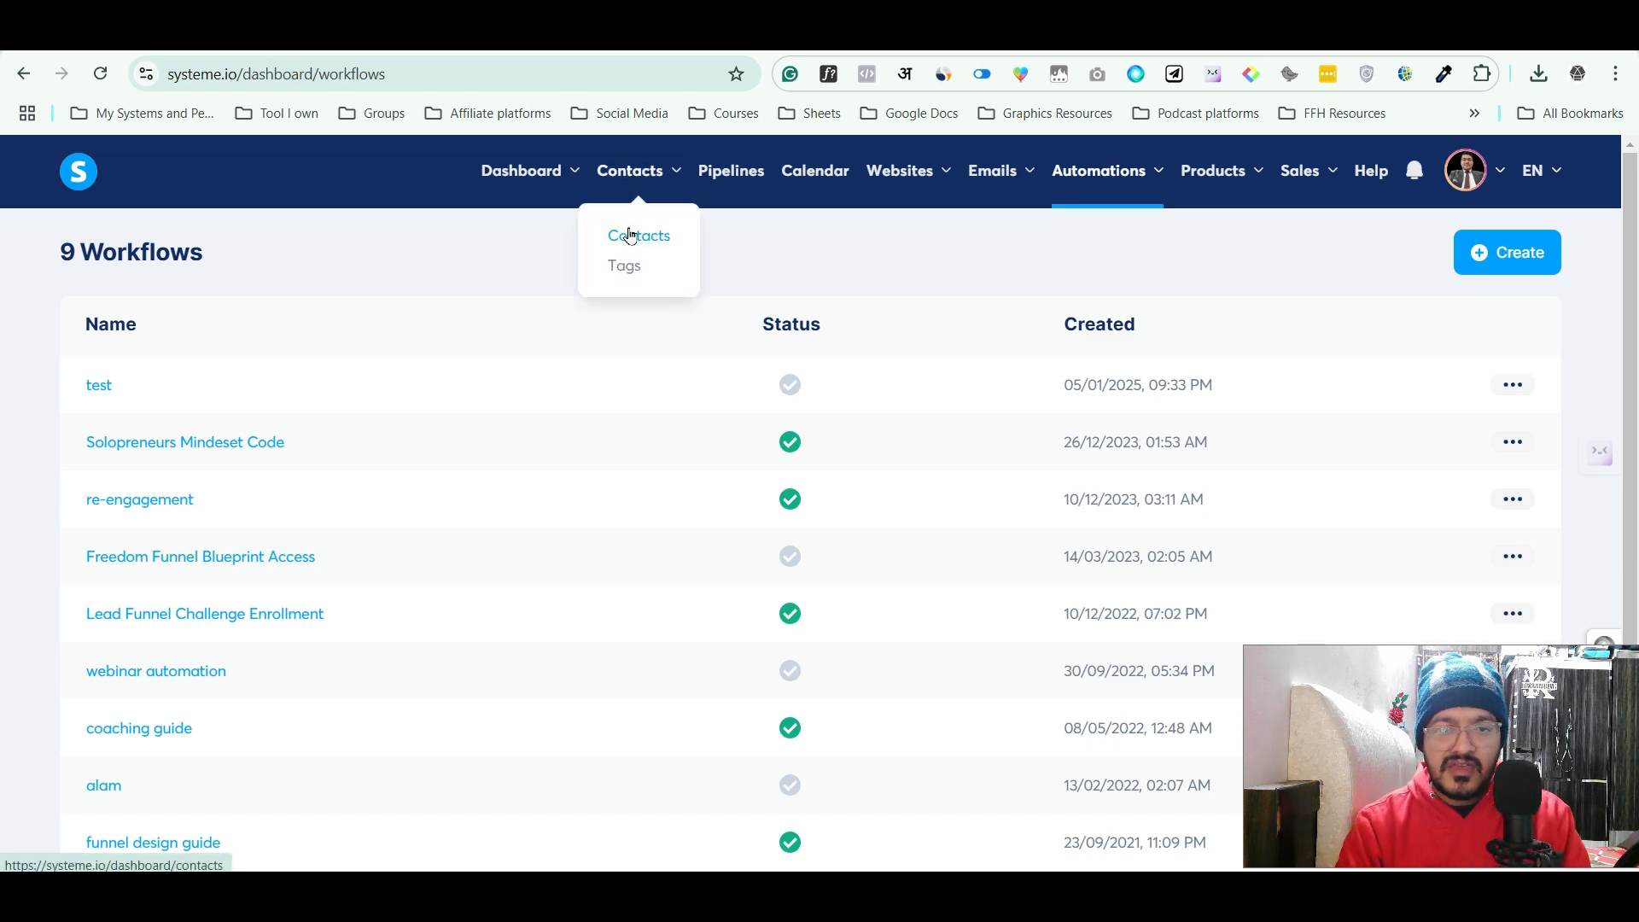
pyautogui.click(630, 235)
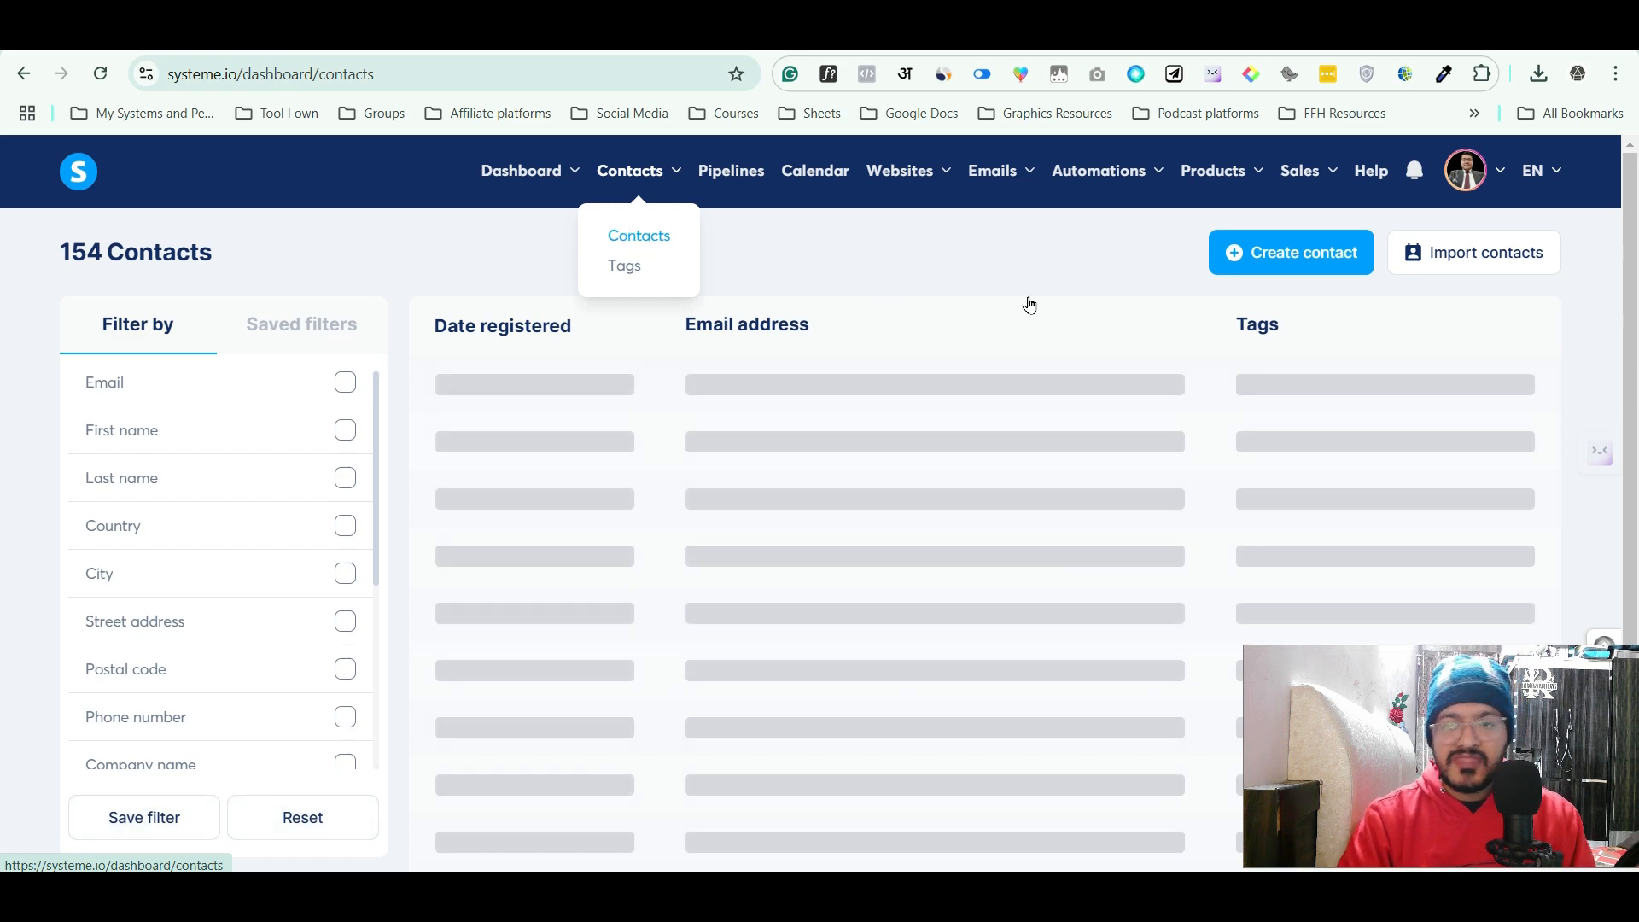
pyautogui.click(1297, 253)
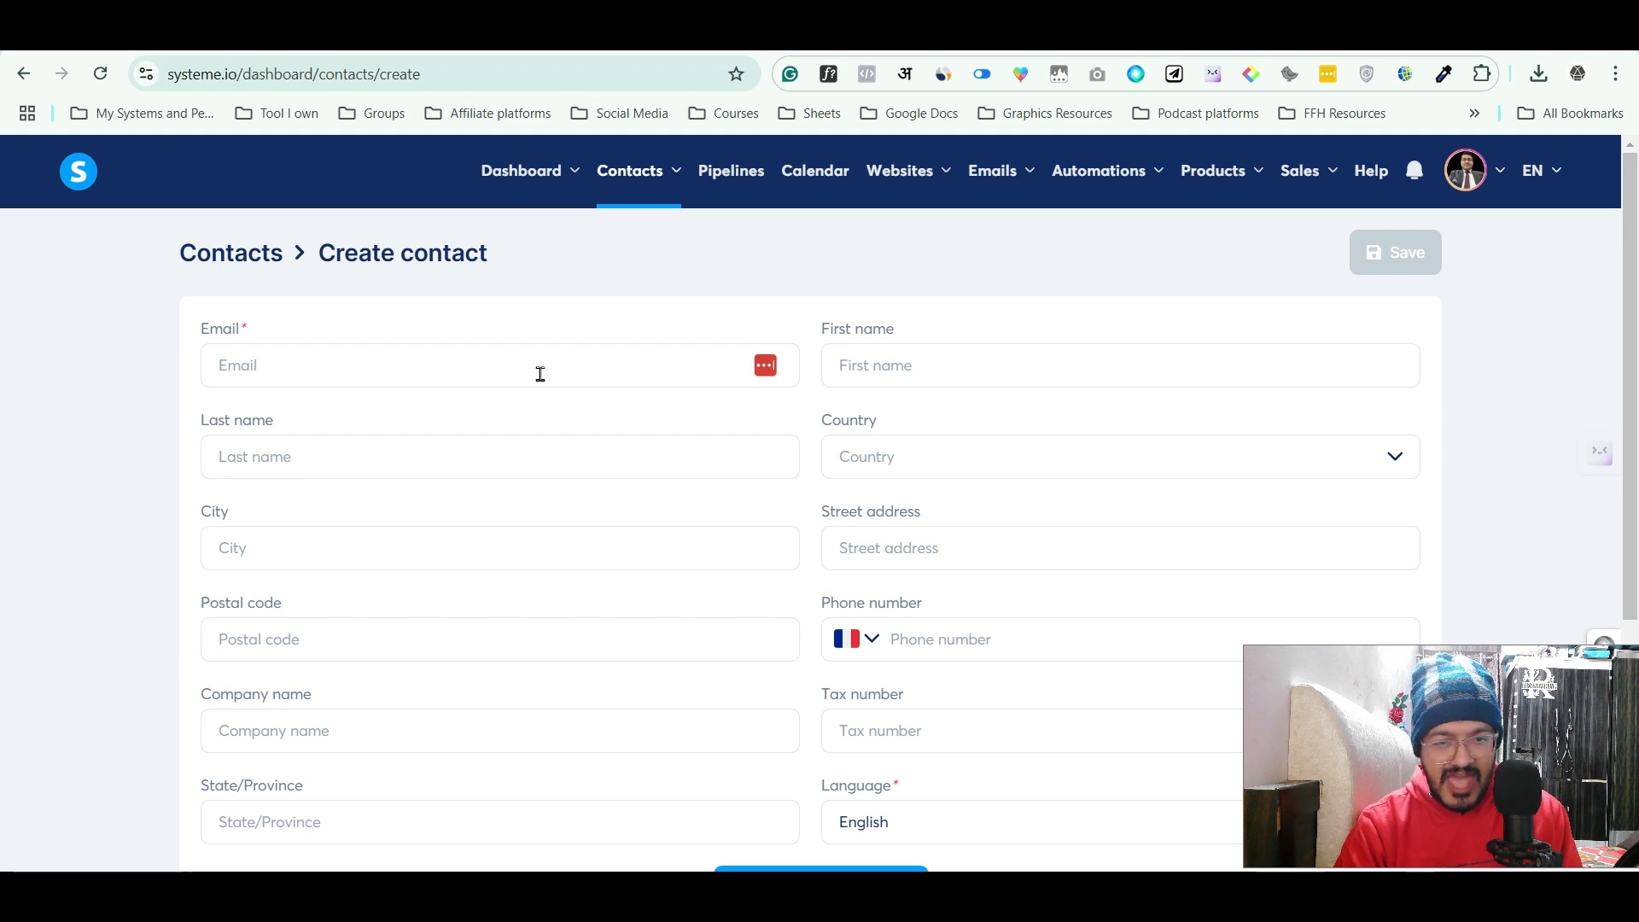
# Inspect the email and first name fields of the new contact form, leaving both blank
pyautogui.click(569, 368)
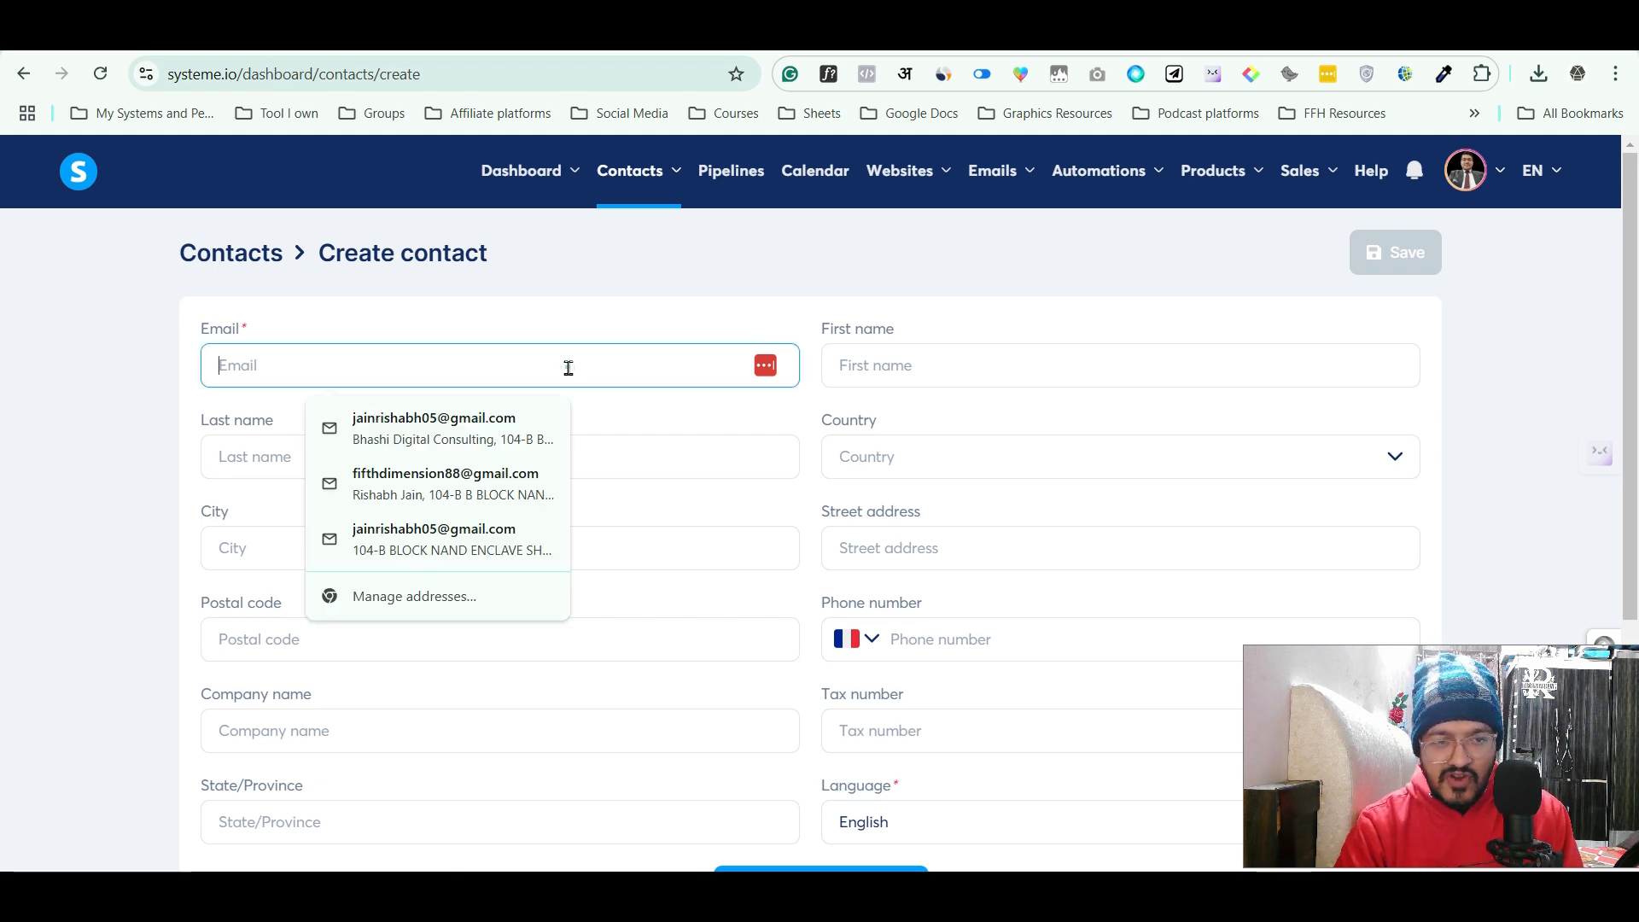
pyautogui.click(554, 367)
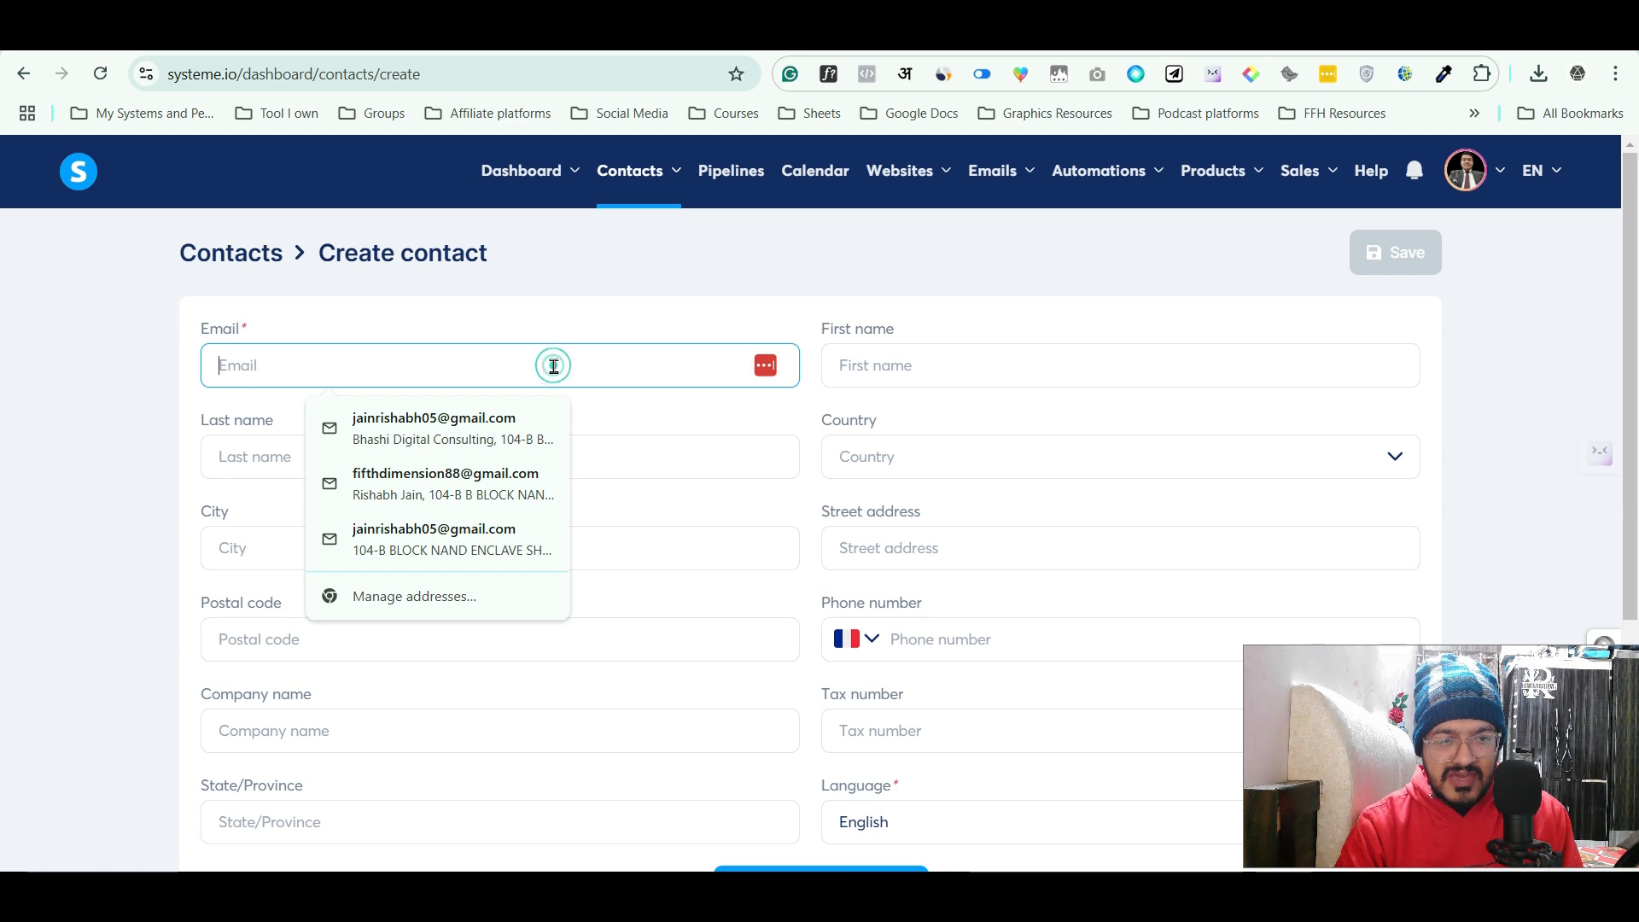
pyautogui.click(554, 366)
pyautogui.click(990, 367)
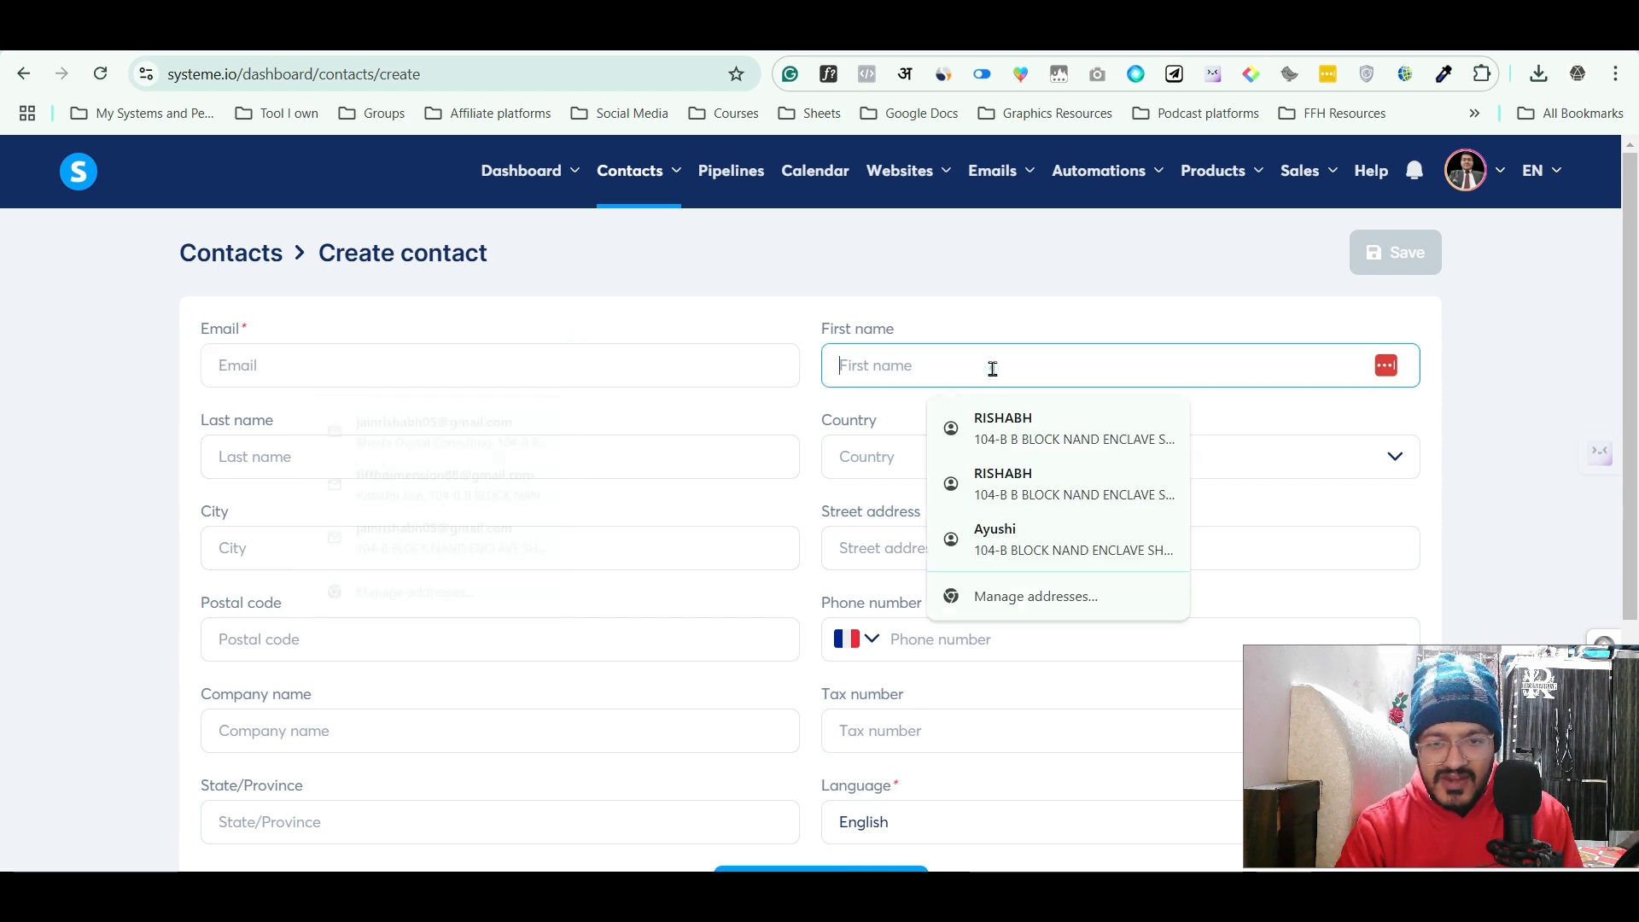
# Select the "Build The Momentum Newsletter" tag for the new contact and look over the rest of the form
pyautogui.scroll(-5, 849, 623)
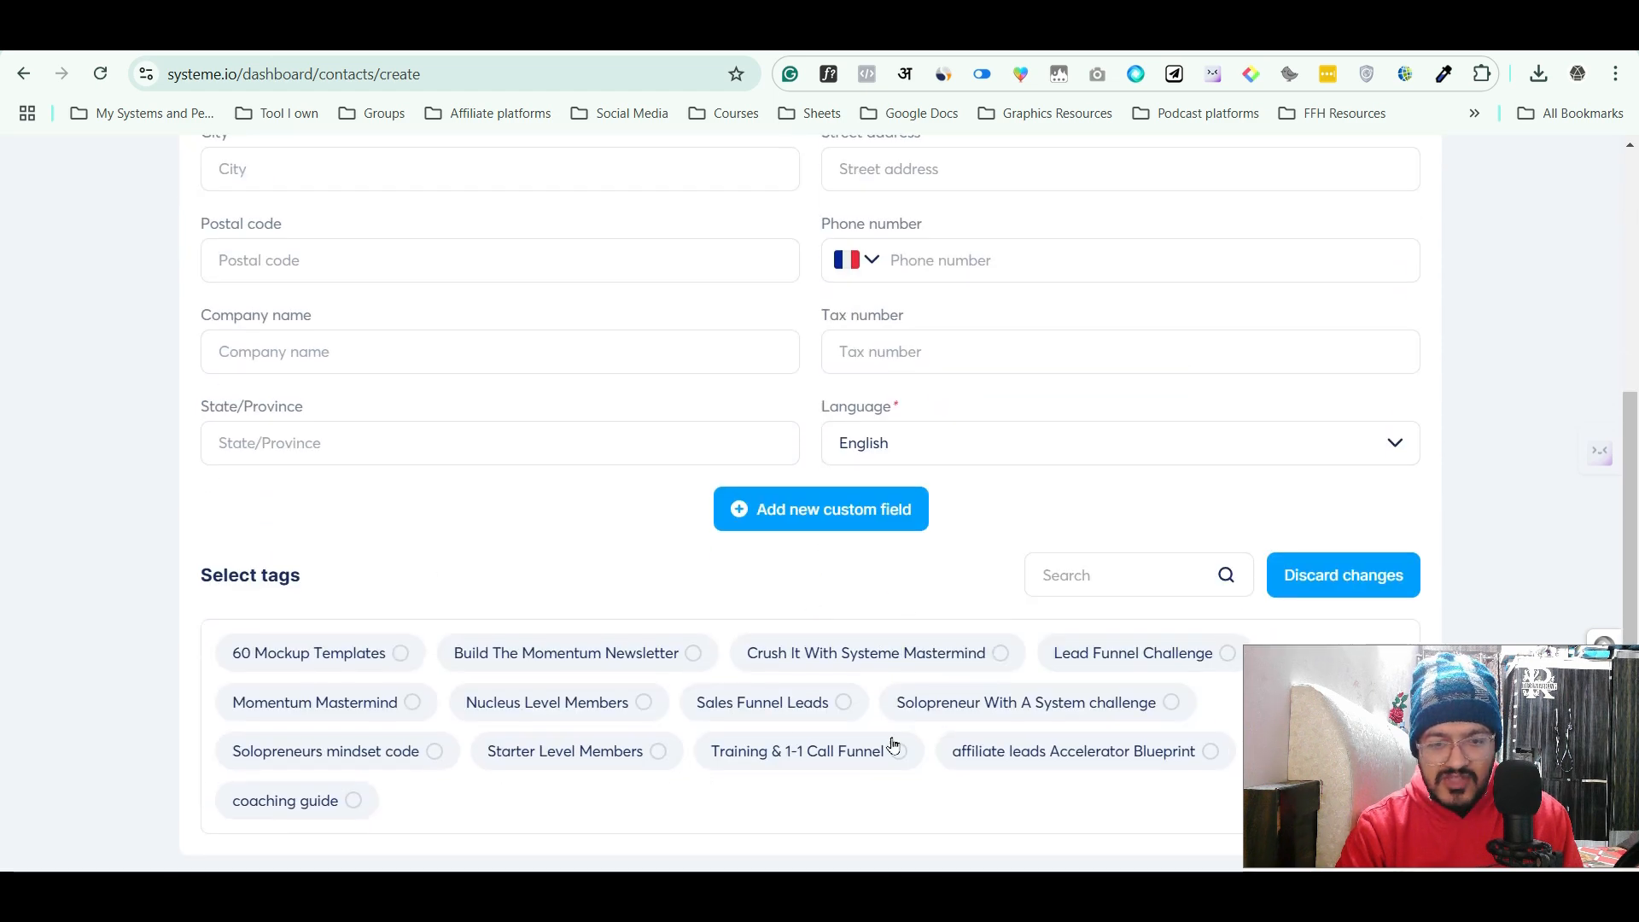
pyautogui.click(510, 662)
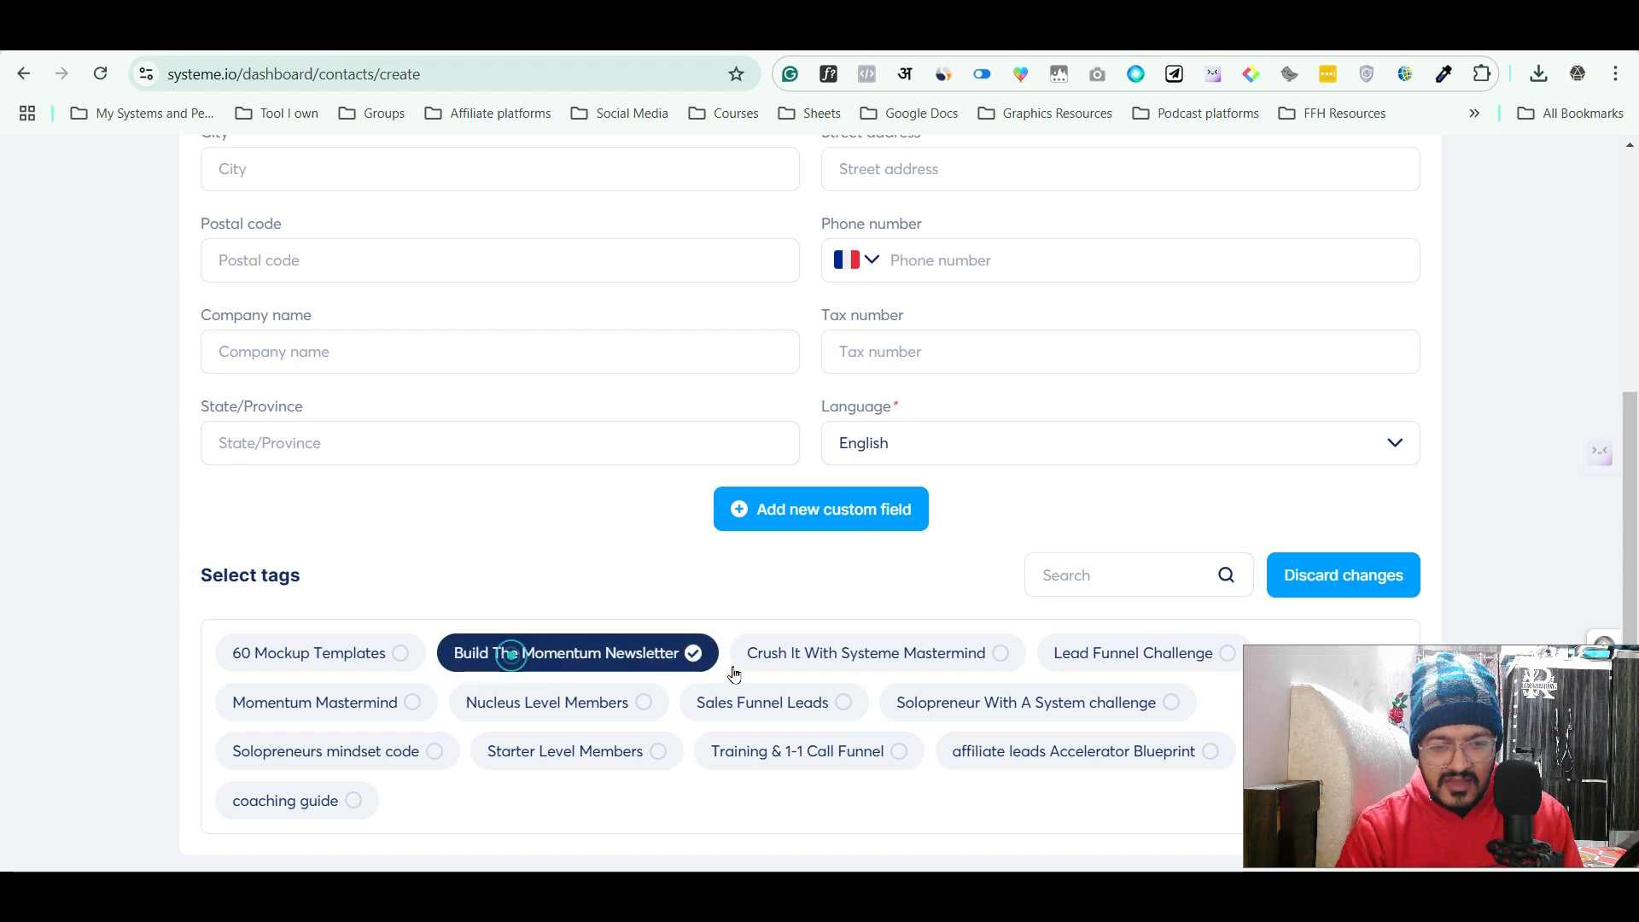
pyautogui.click(732, 670)
pyautogui.click(415, 647)
pyautogui.scroll(5, 1206, 404)
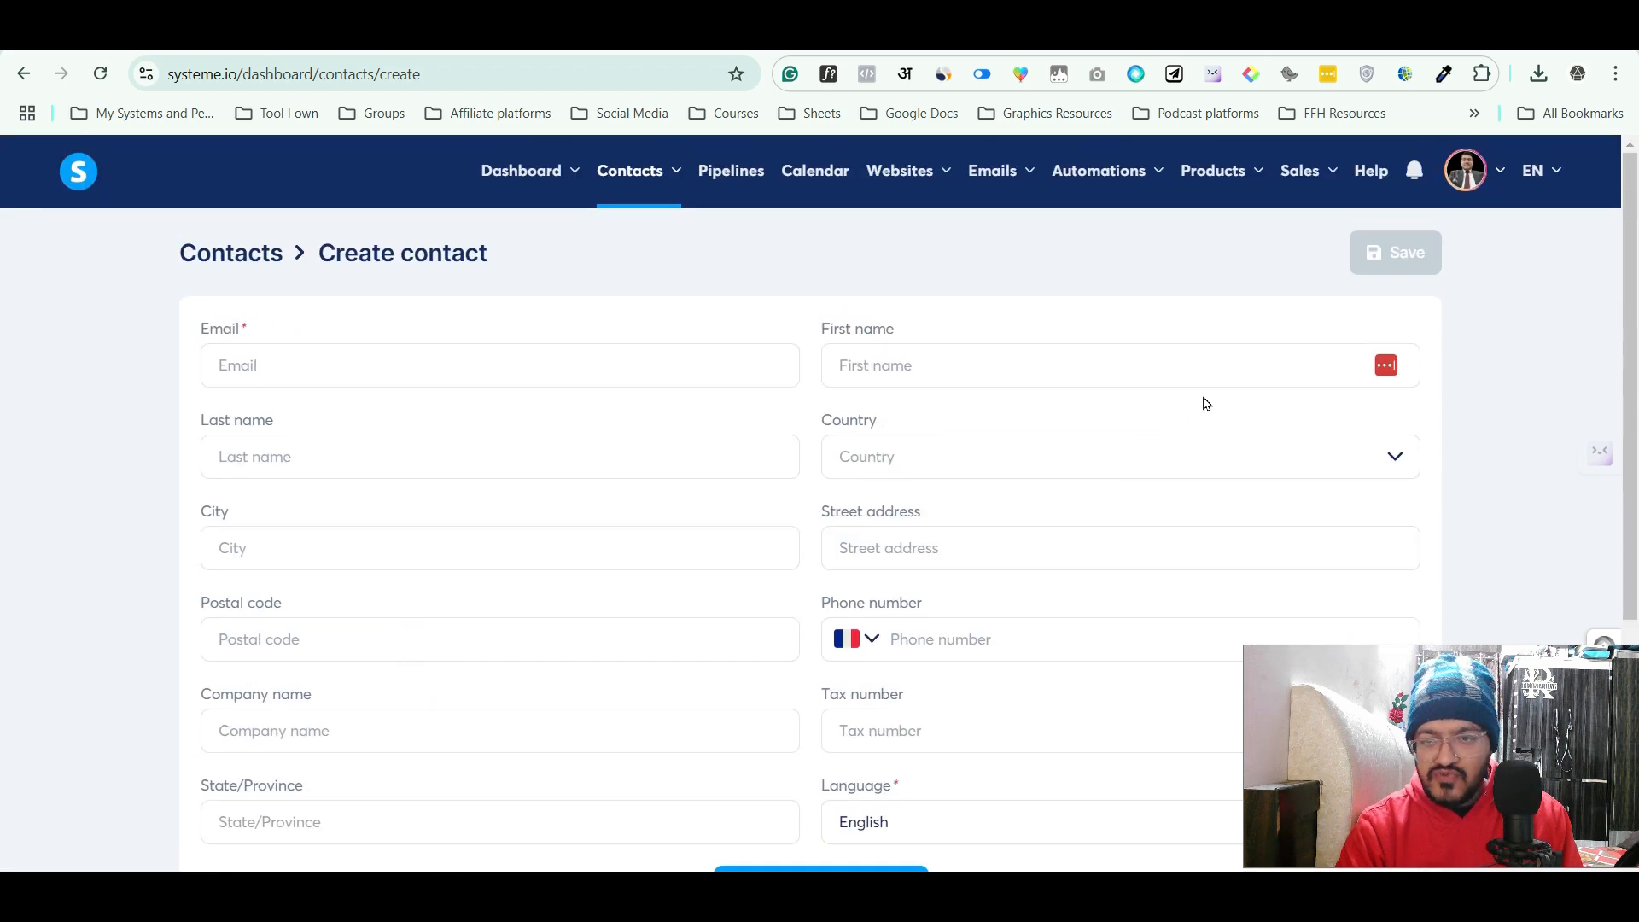
pyautogui.scroll(-5, 1033, 446)
pyautogui.scroll(5, 1060, 584)
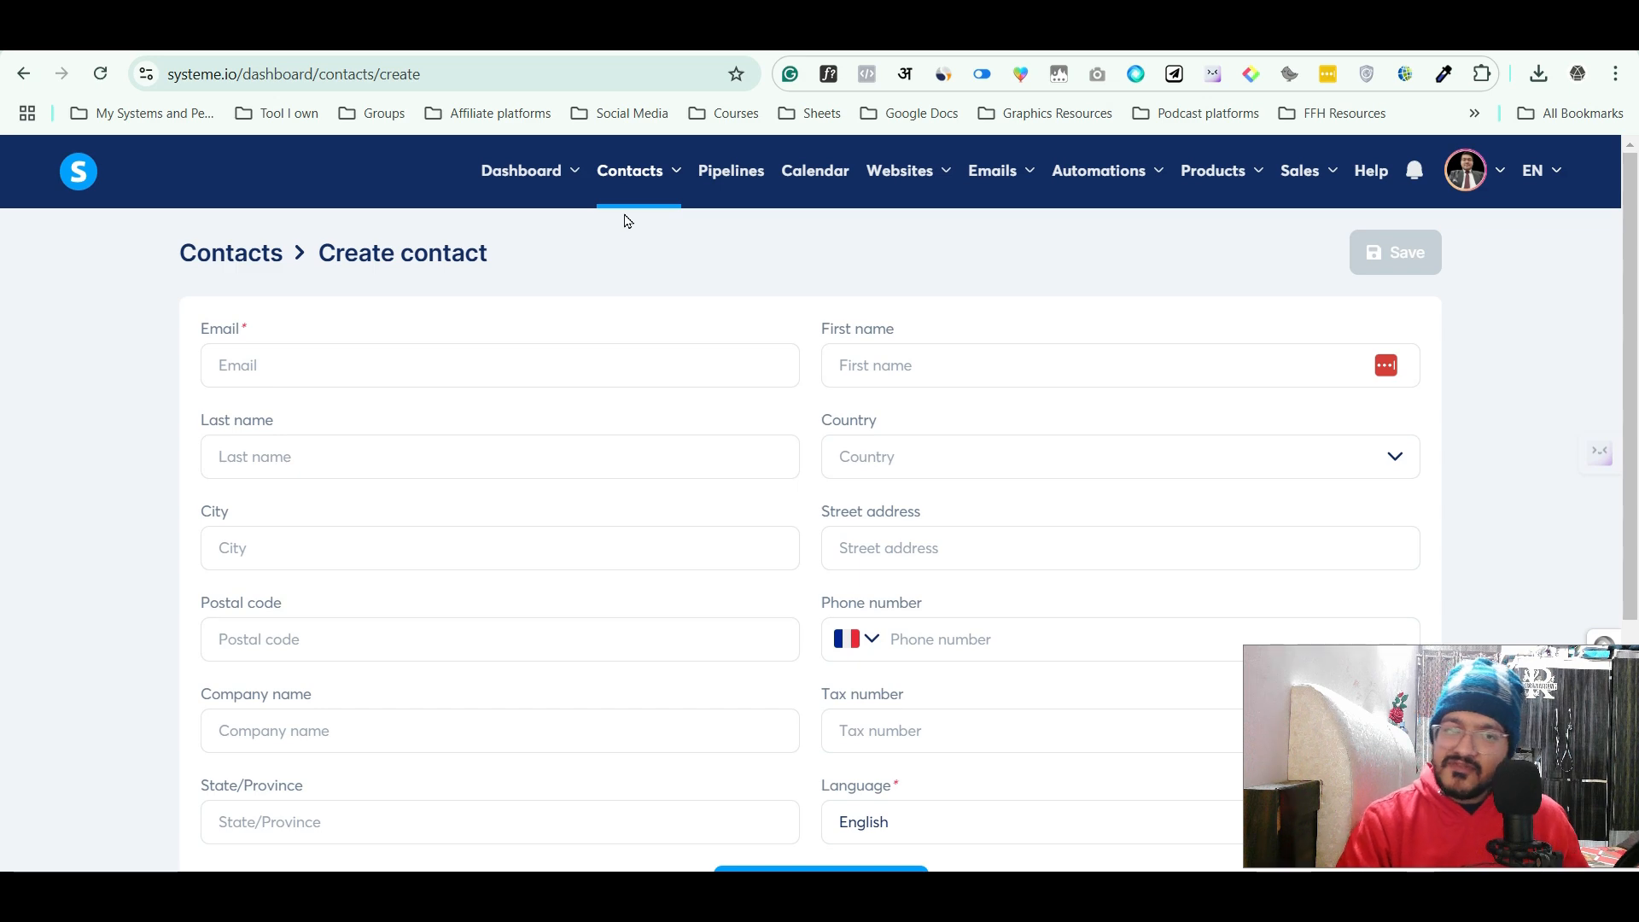
# Leave the new contact form without saving and return to the main dashboard
pyautogui.moveTo(523, 201)
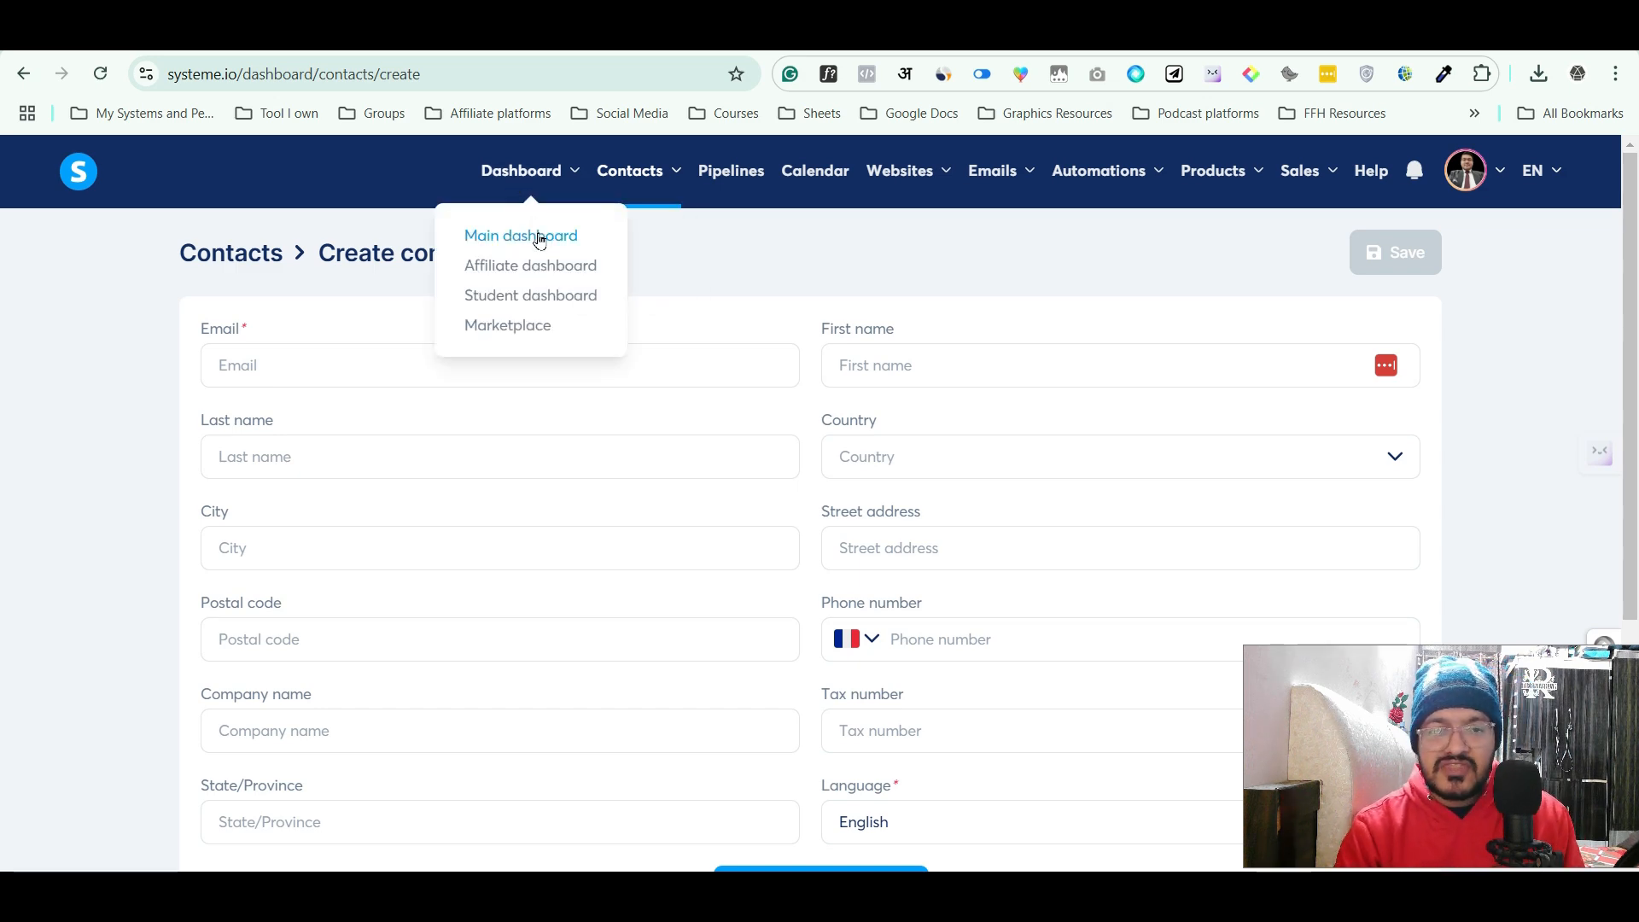
pyautogui.click(540, 235)
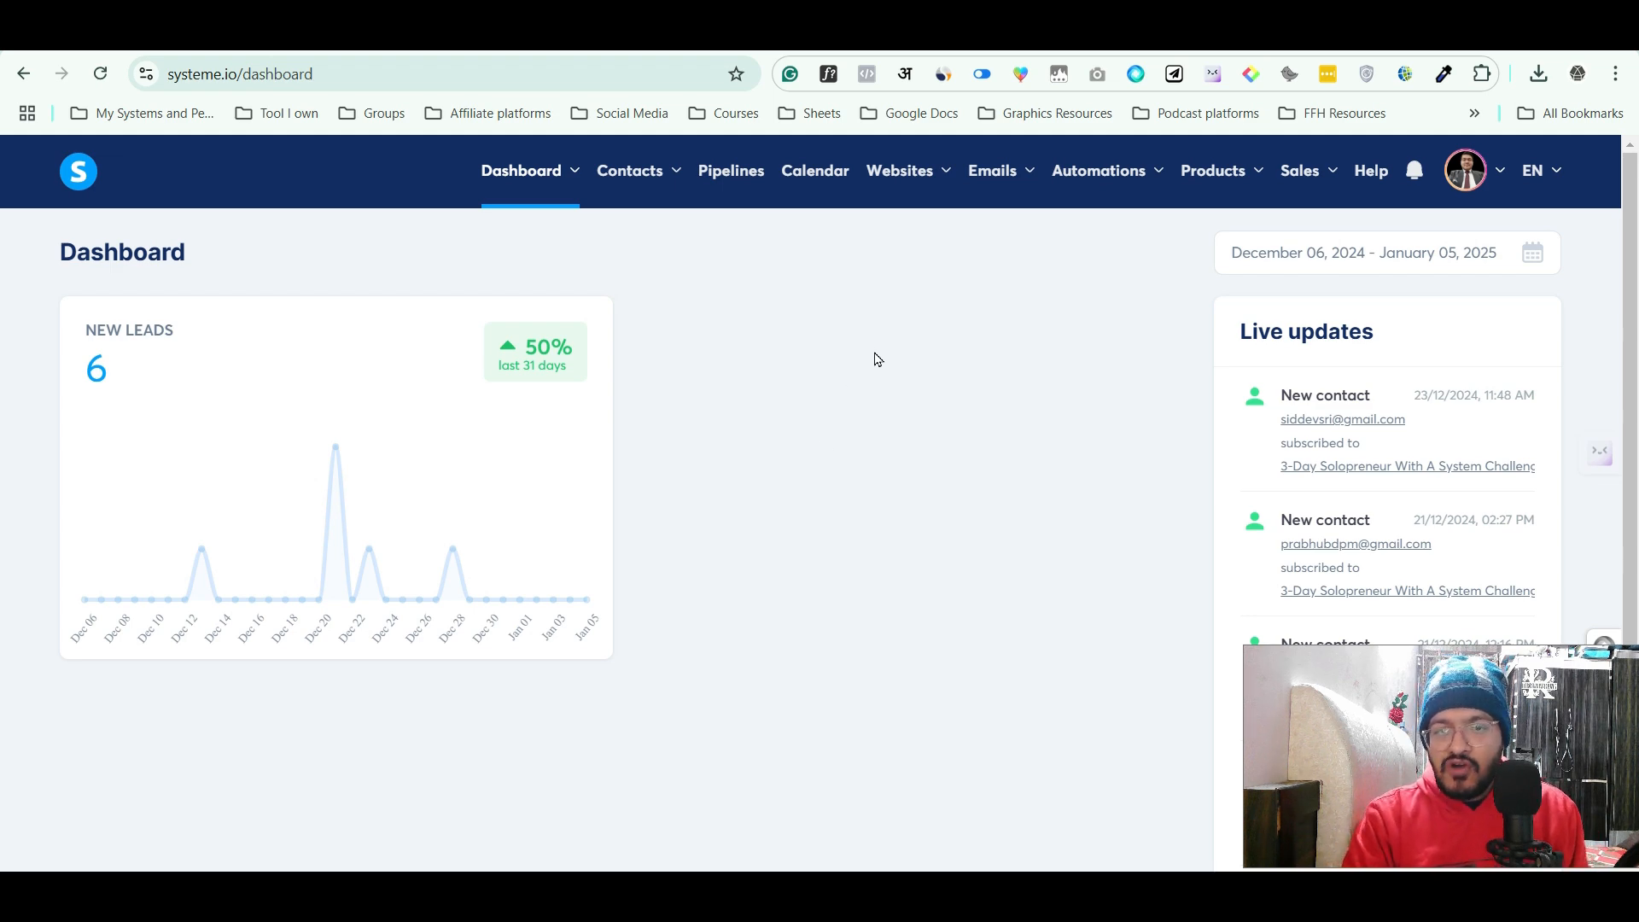
pyautogui.rightClick(662, 543)
pyautogui.click(1114, 267)
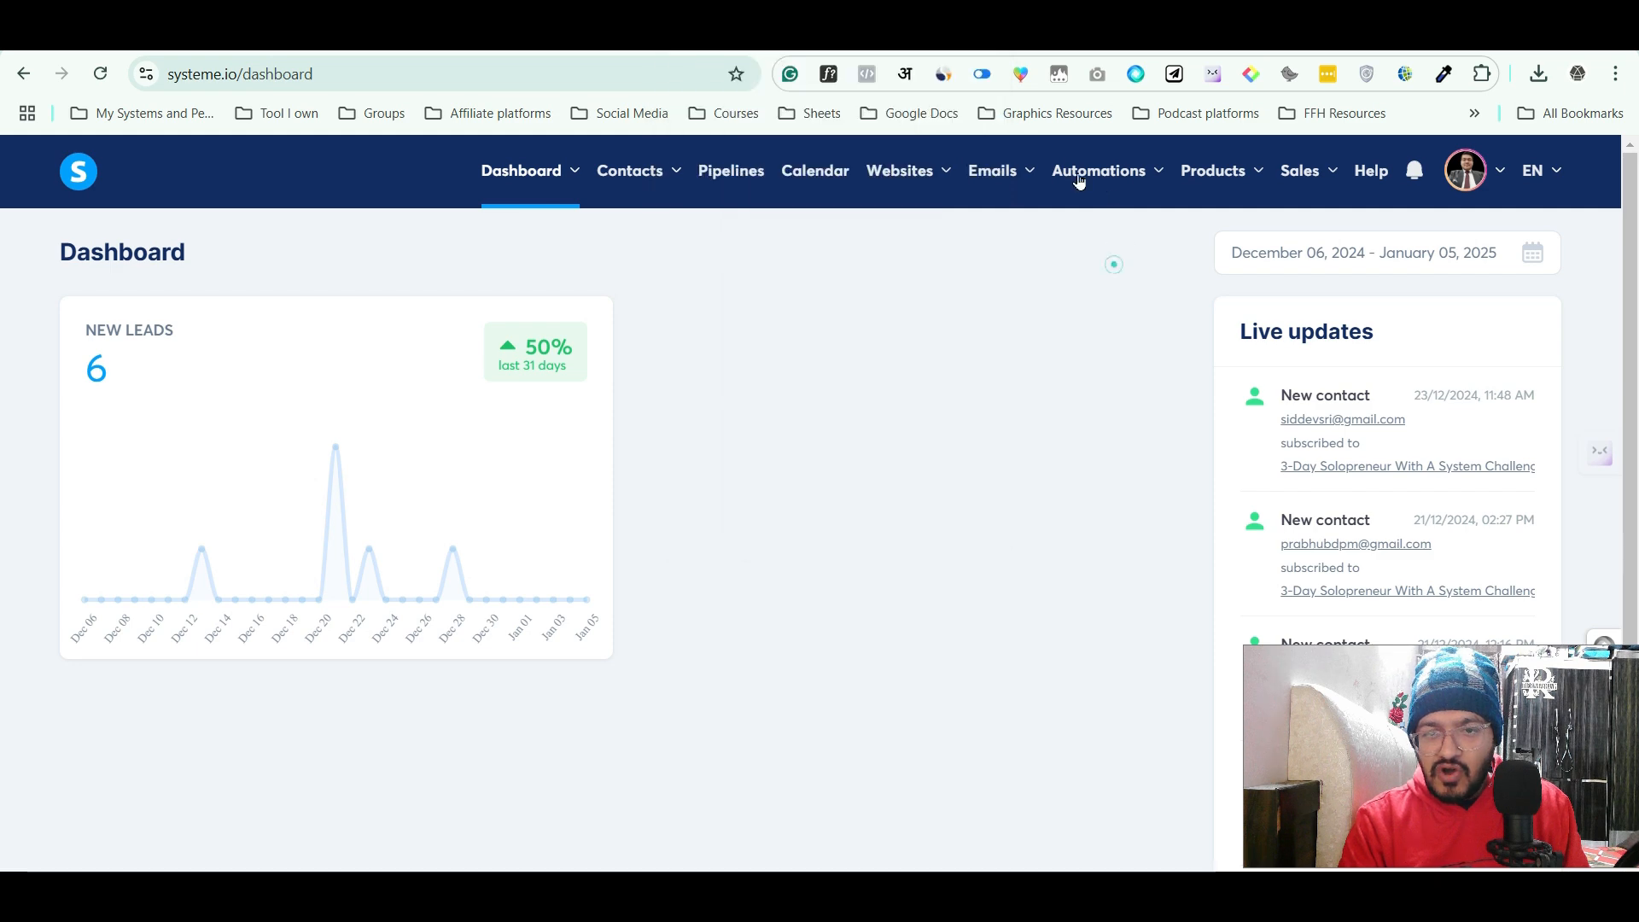
pyautogui.moveTo(1079, 177)
pyautogui.click(1097, 268)
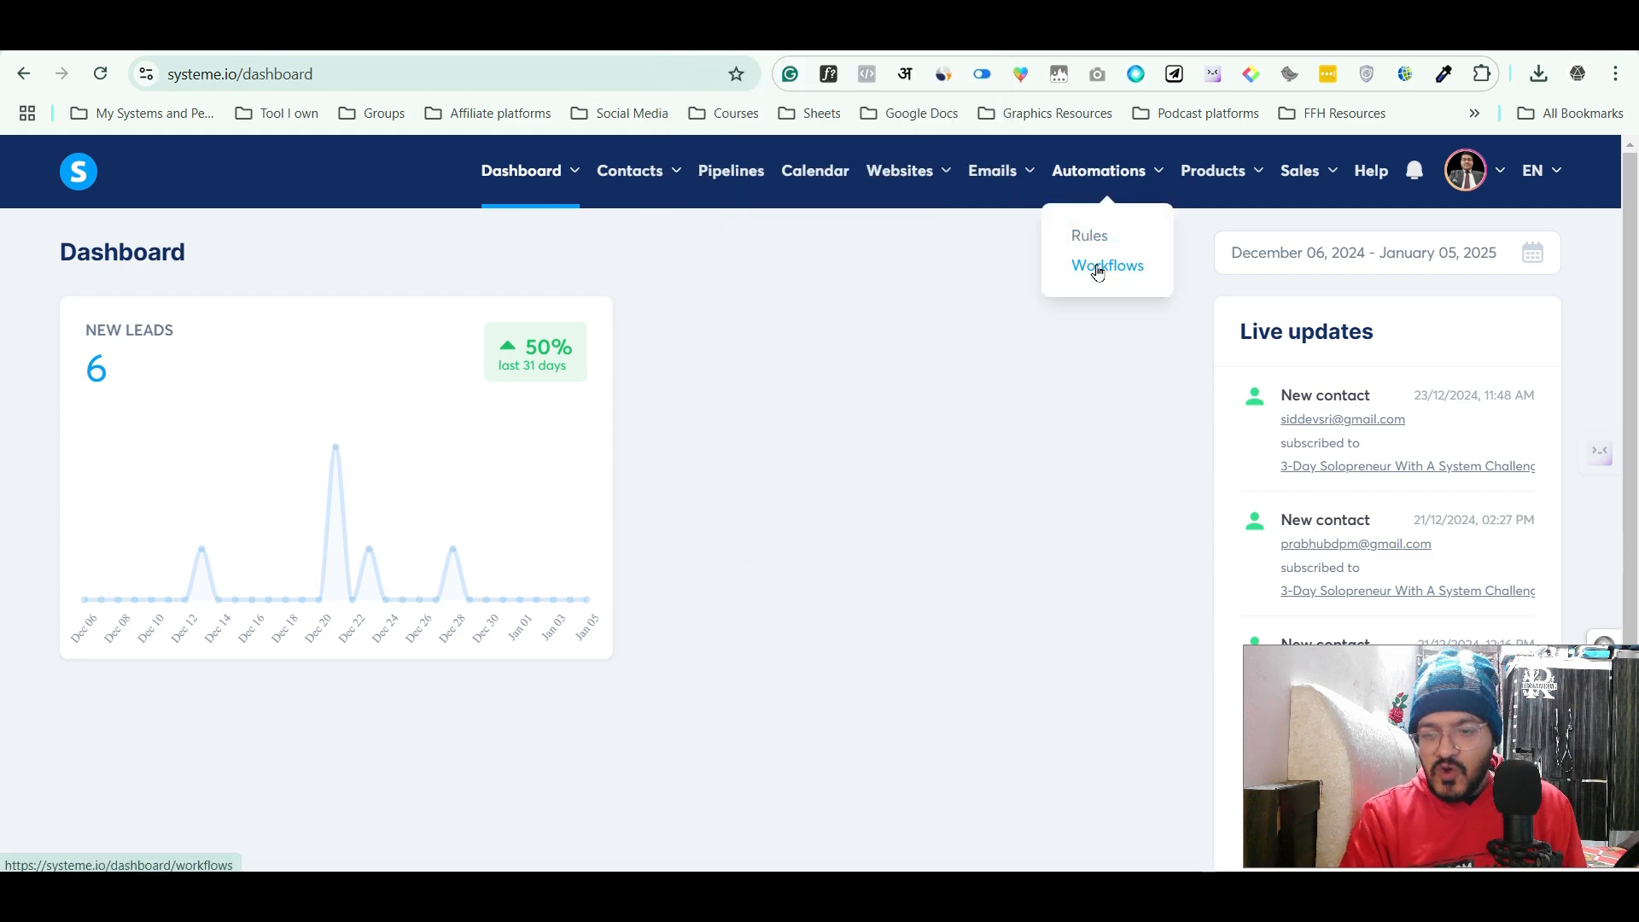
pyautogui.click(996, 432)
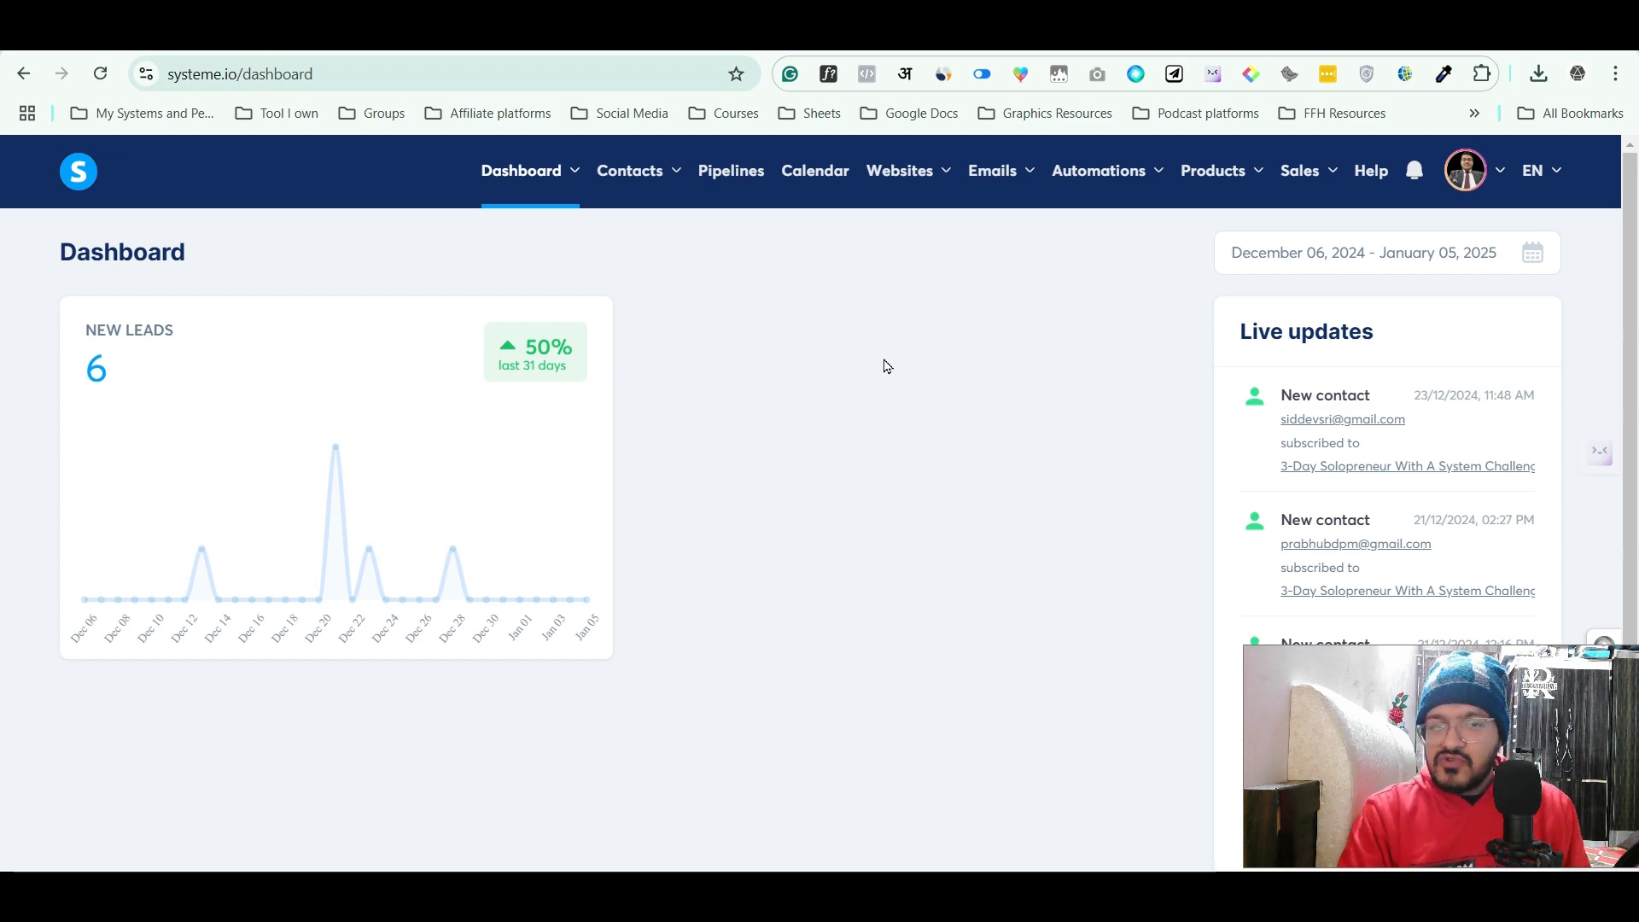
# View the stages of the Pipelines board and return to the main dashboard
pyautogui.moveTo(619, 189)
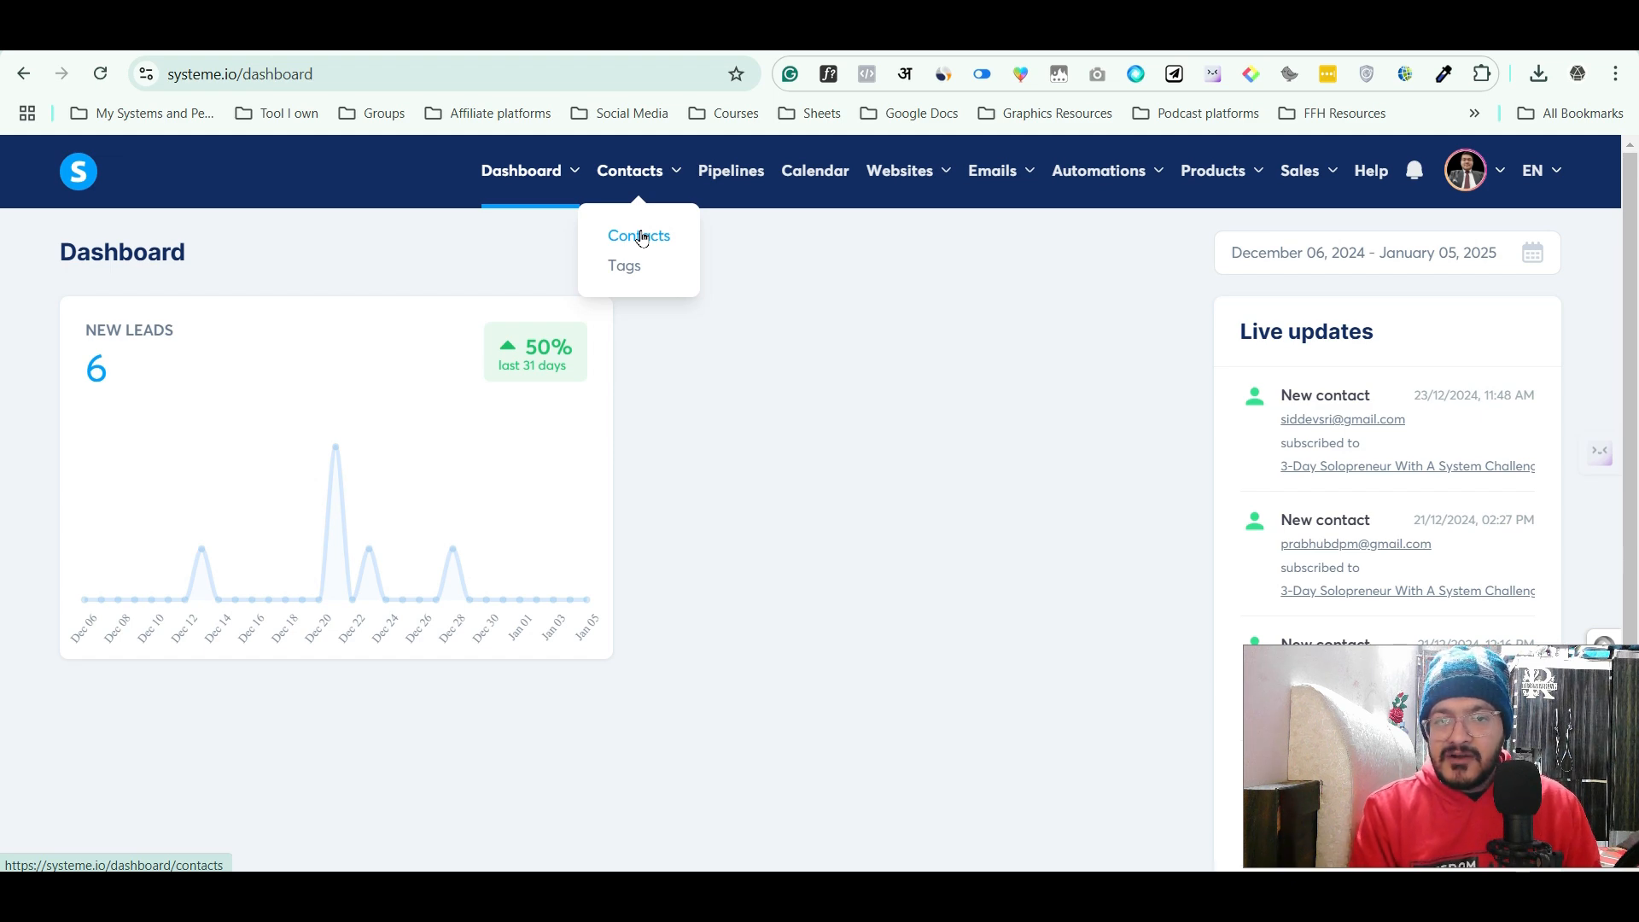
pyautogui.click(756, 178)
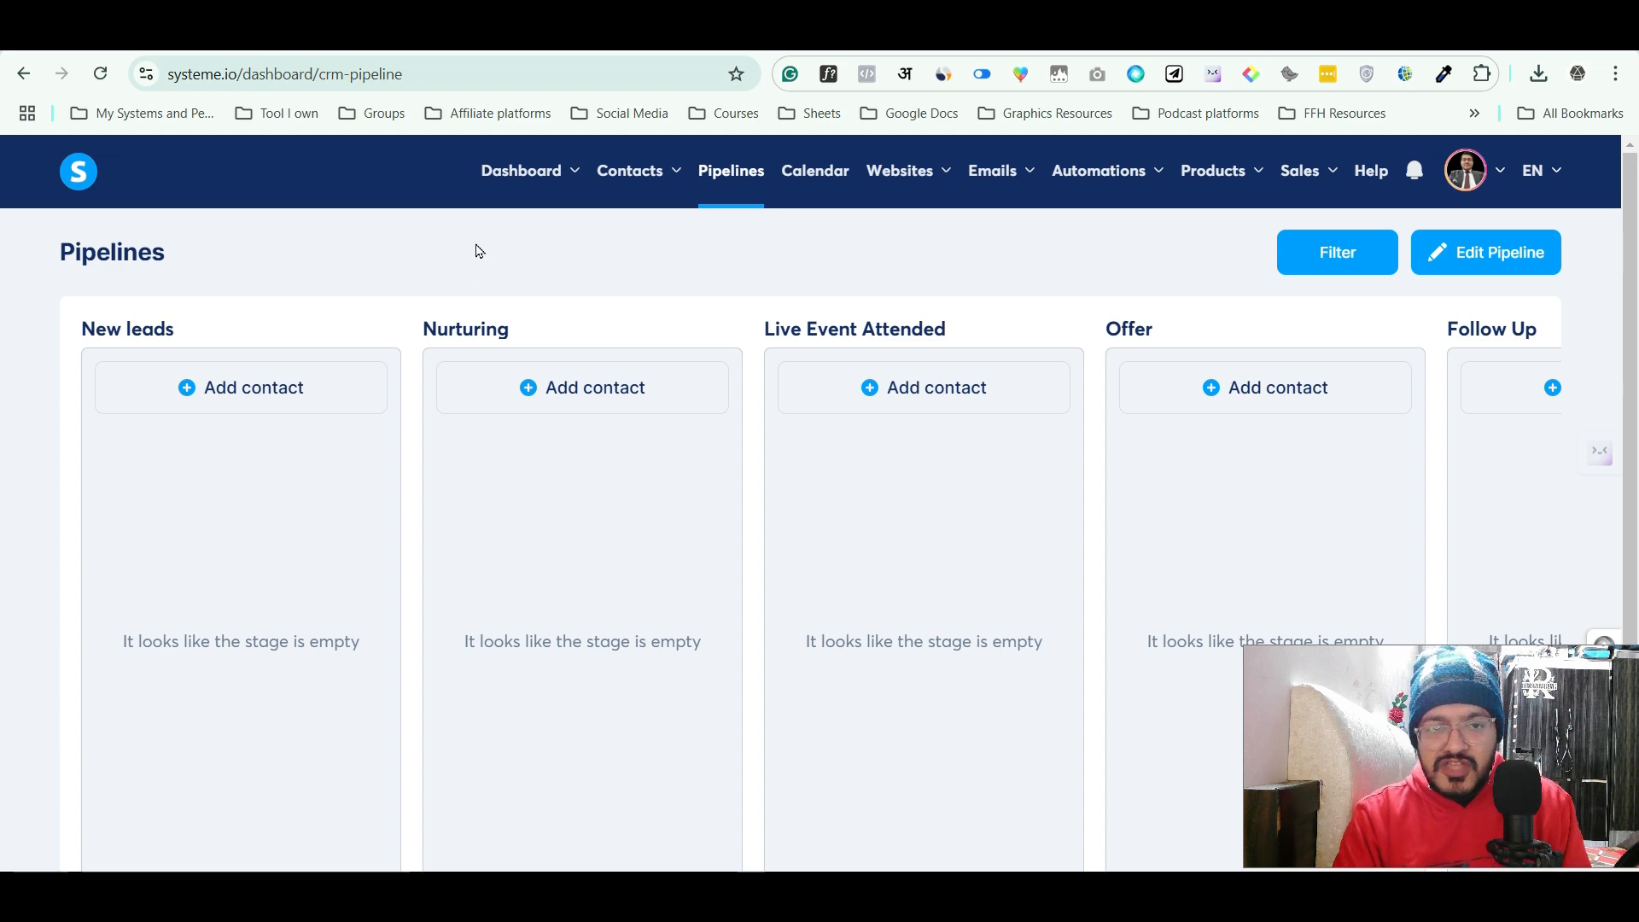
pyautogui.moveTo(538, 170)
pyautogui.click(556, 237)
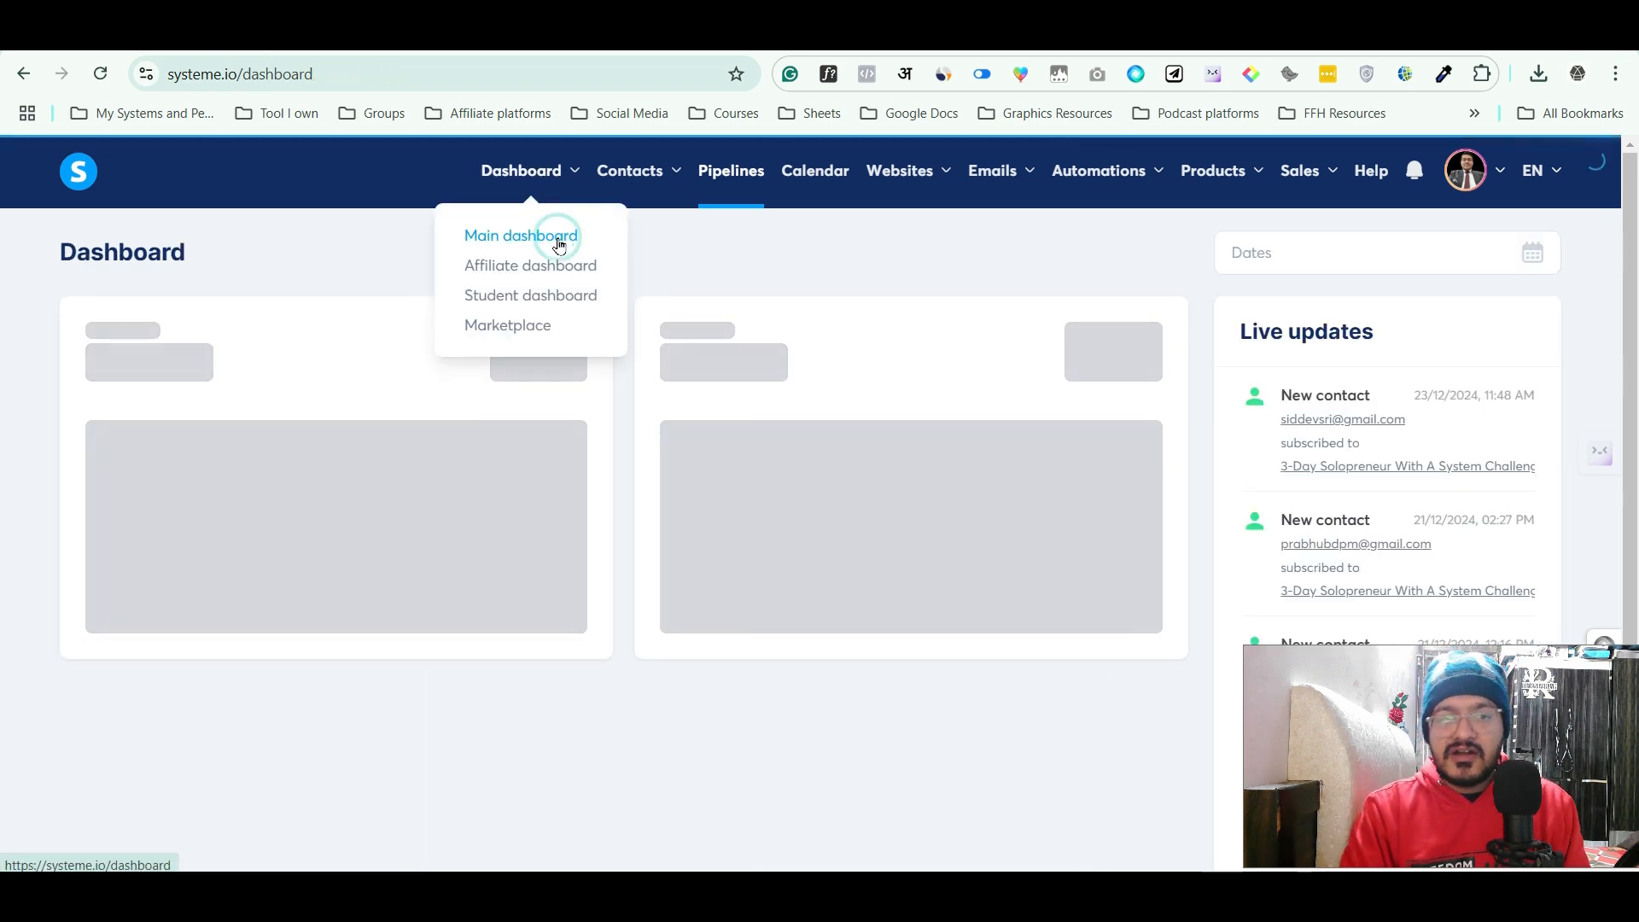